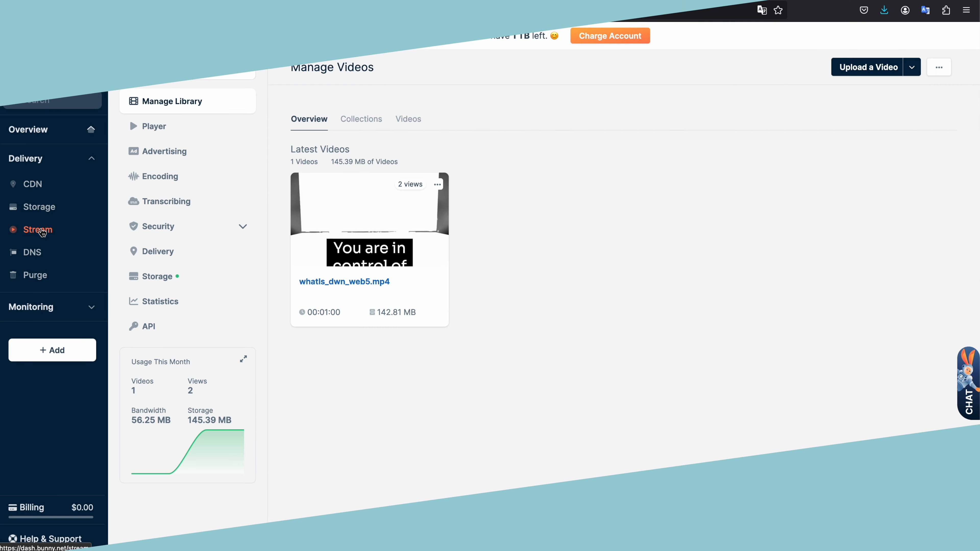
- Open the mp4 video library under Stream and show the details of the video whatIs_dwn_web5.mp4
left_click(38, 229)
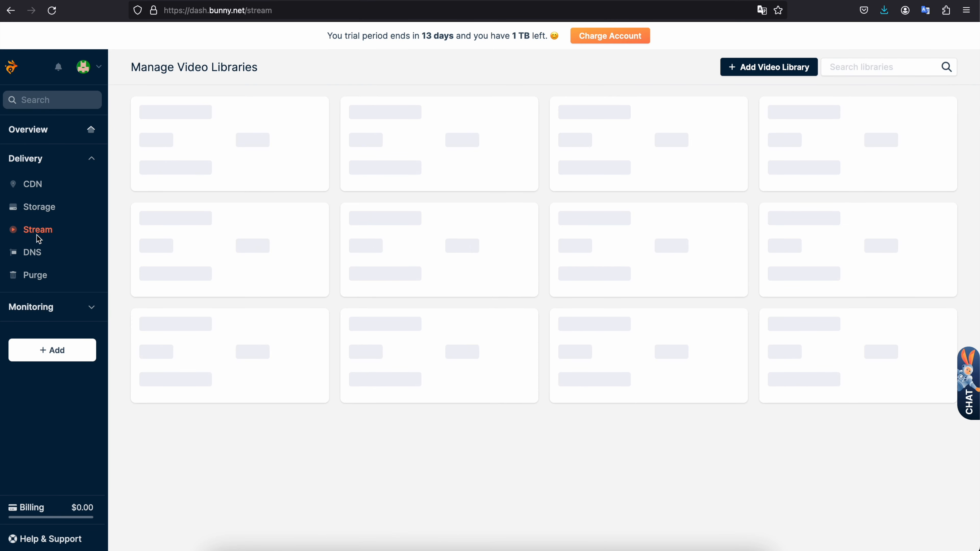
left_click(132, 71)
left_click_drag(132, 72, 240, 70)
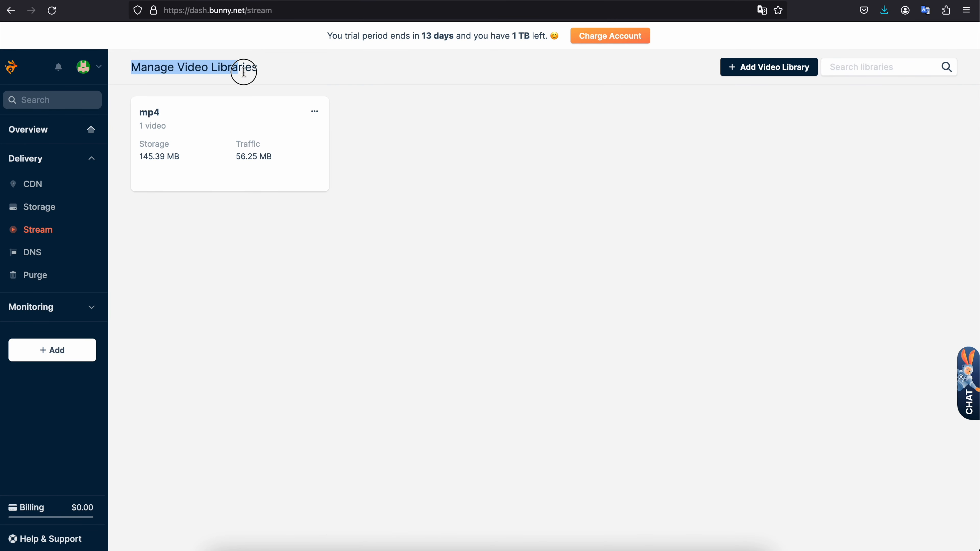
left_click(285, 74)
left_click(220, 112)
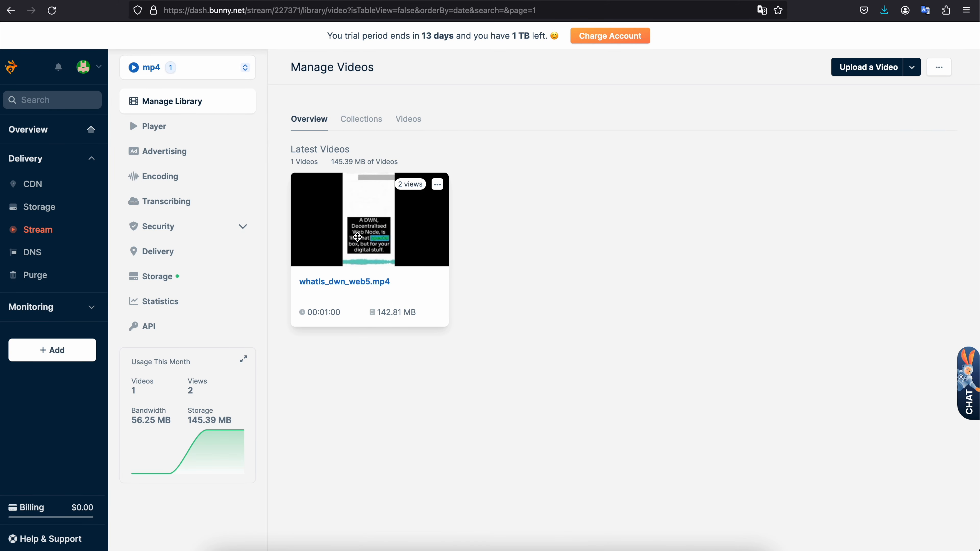
left_click(410, 212)
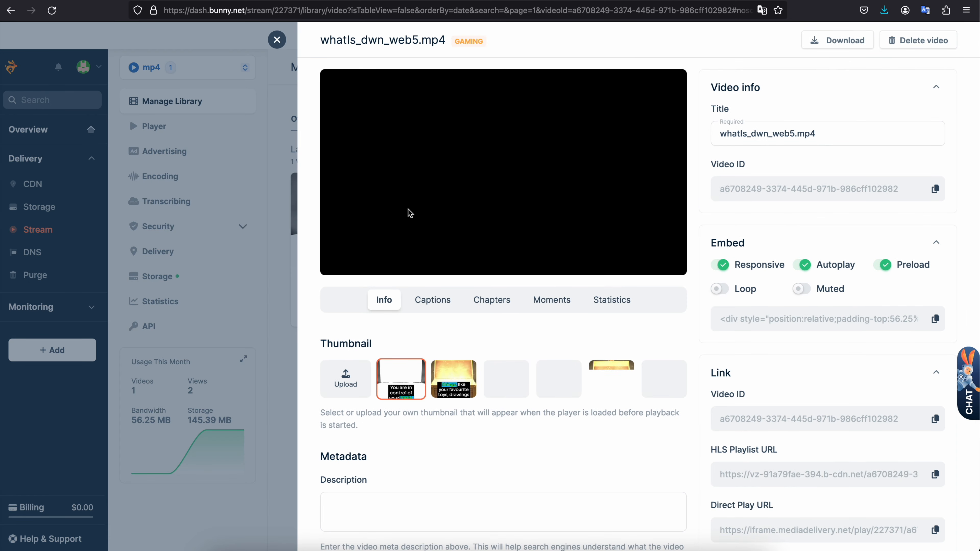
- Copy the video's download link and paste it, including its access key, into the metadata Description field
right_click(827, 42)
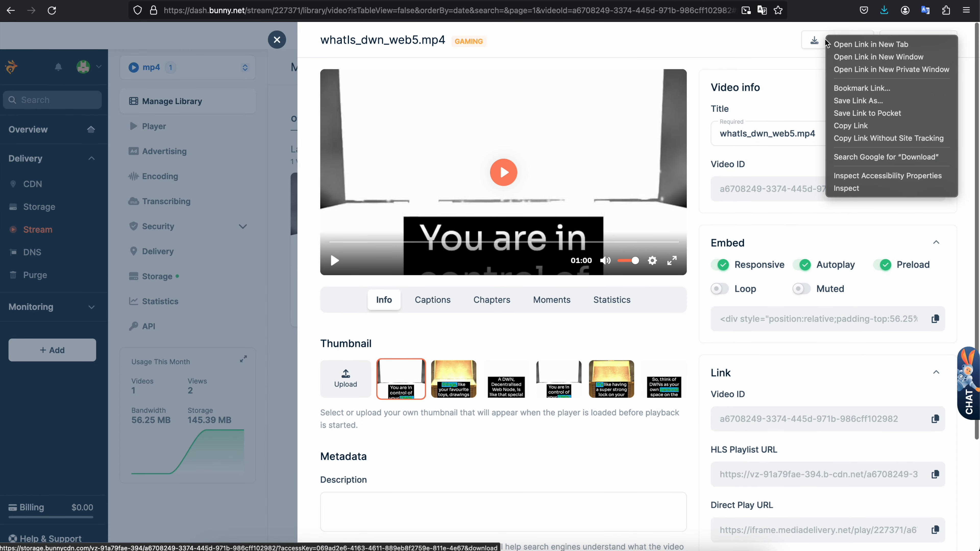
left_click(809, 96)
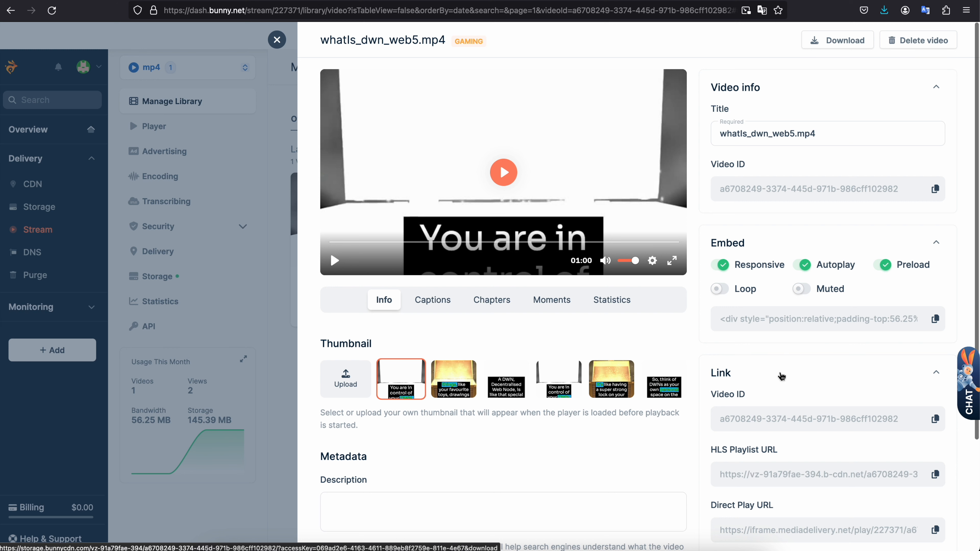
right_click(830, 40)
left_click(852, 128)
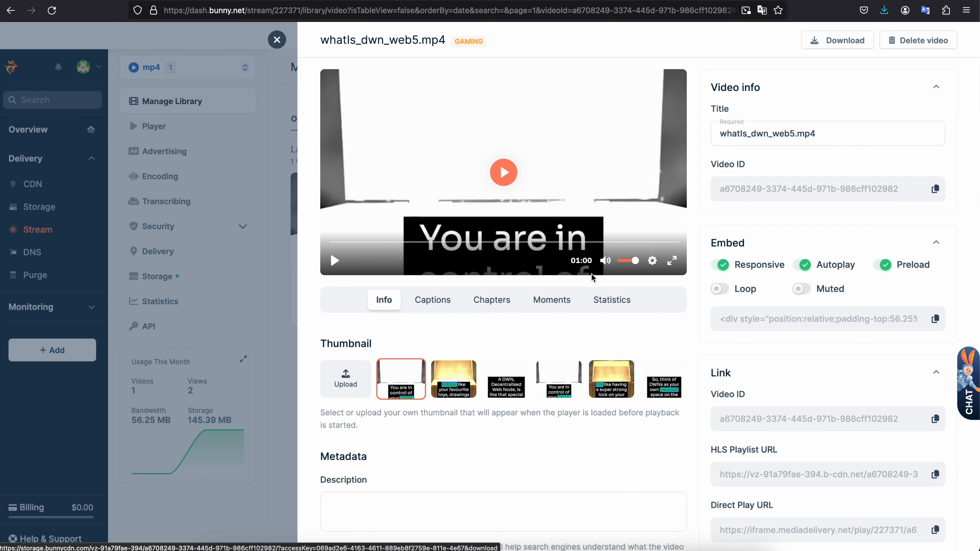
scroll(443, 433, "down", 2)
left_click(406, 408)
key("ctrl+v")
- Examine the pasted URL's download parameter, access key, storage zone name and video ID
scroll(424, 405, "down", 1)
key("ctrl+shift+Left")
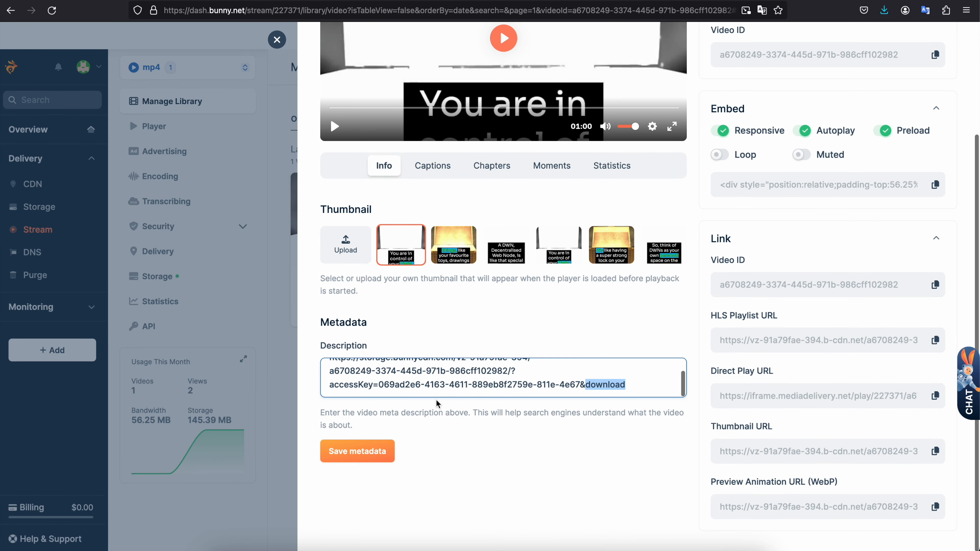
left_click_drag(379, 386, 564, 385)
left_click(587, 386)
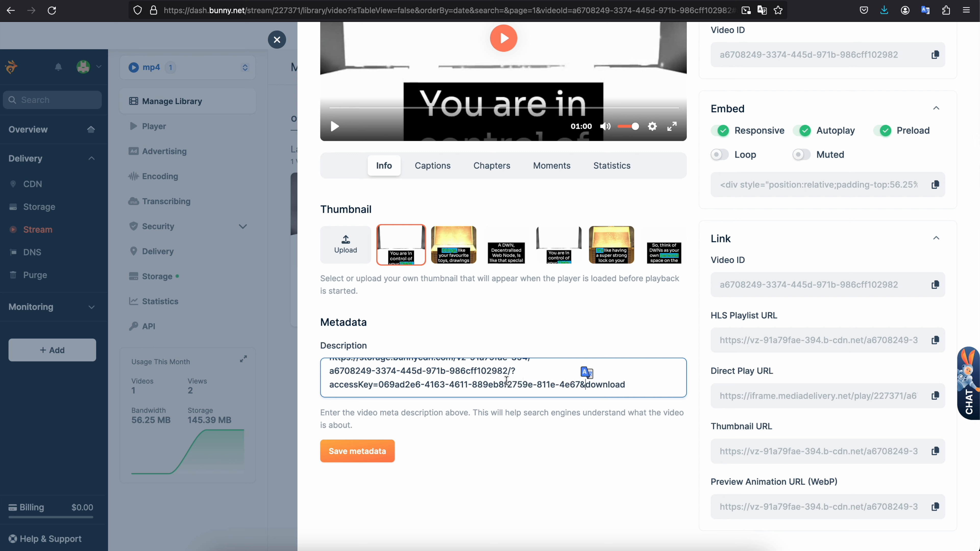
scroll(507, 381, "up", 1)
double_click(497, 384)
left_click_drag(527, 372, 459, 372)
scroll(459, 372, "down", 1)
scroll(457, 372, "up", 1)
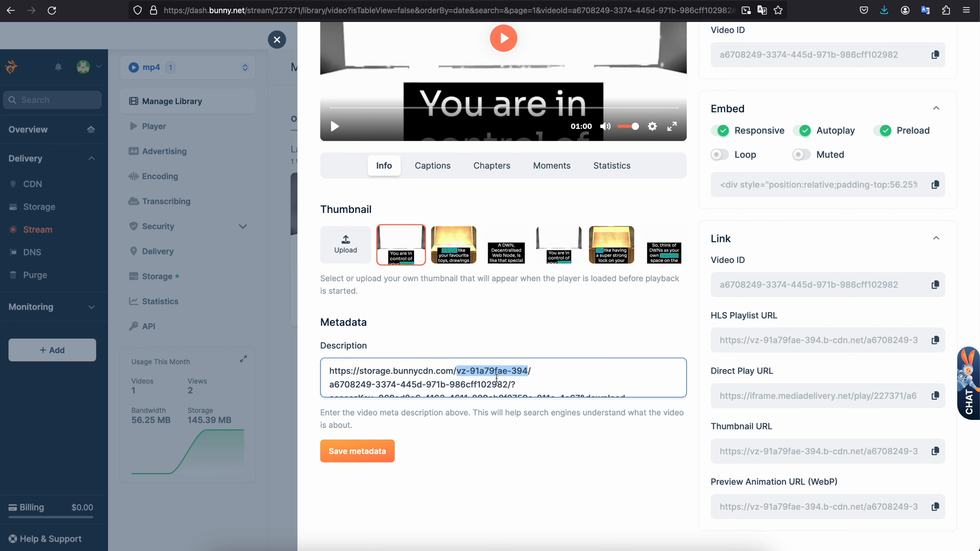
left_click_drag(330, 385, 505, 387)
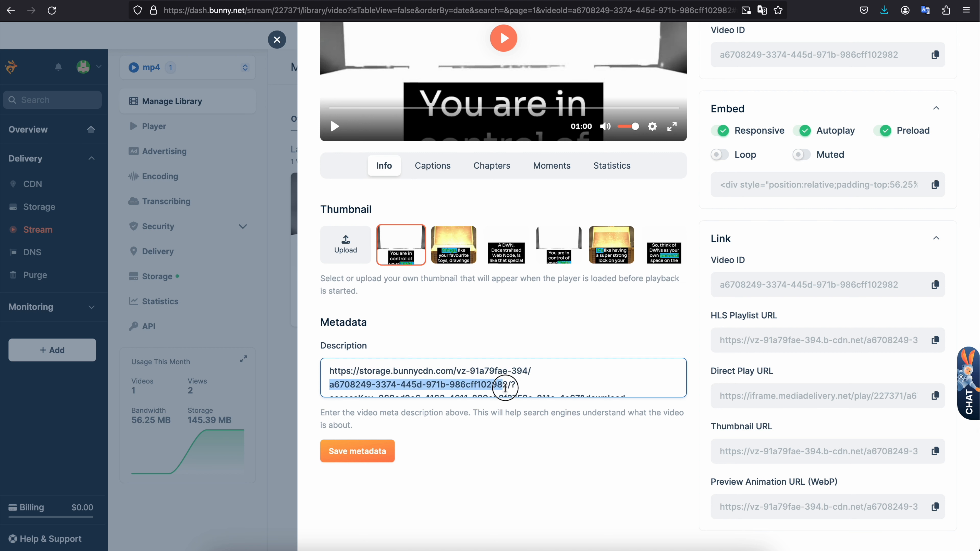
- Review the access key and video ID portions of the pasted URL, and select the whole address
scroll(506, 387, "down", 1)
left_click_drag(379, 387, 536, 393)
left_click(509, 370)
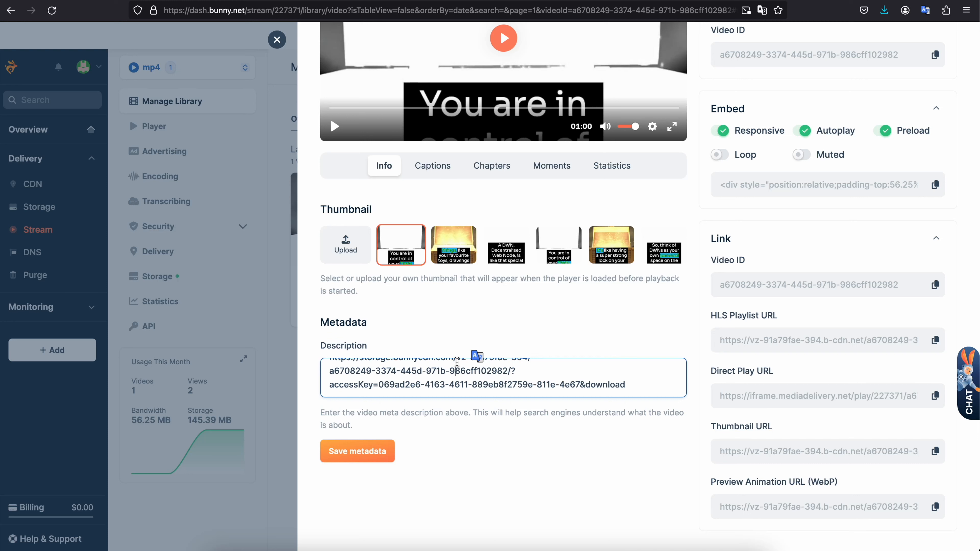
left_click_drag(508, 370, 333, 372)
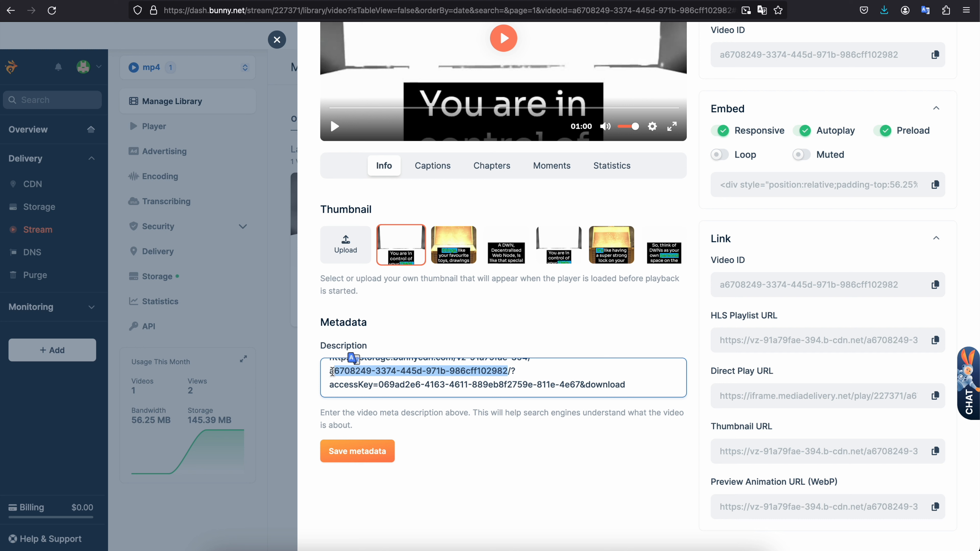
left_click_drag(625, 386, 314, 364)
key("ctrl+a")
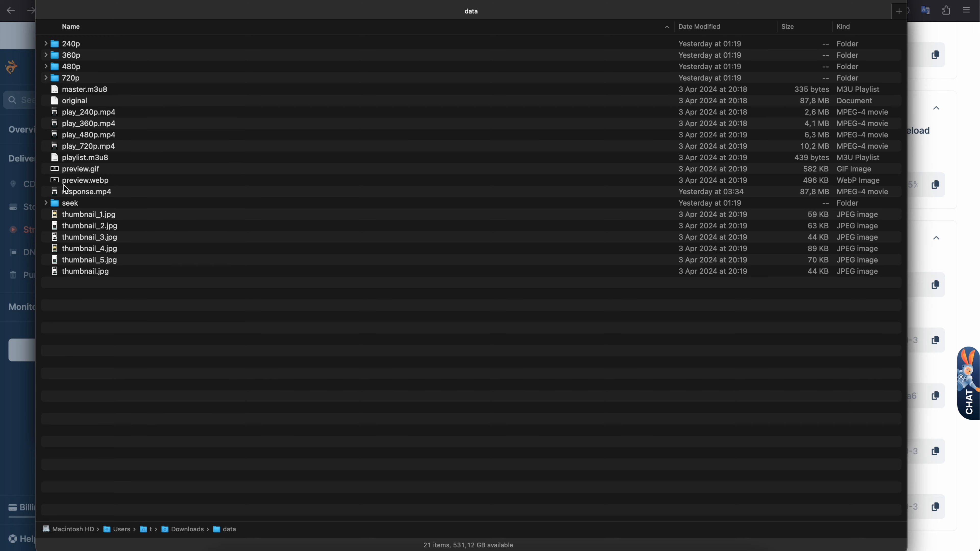
- In the Finder data folder, inspect the seek and 720p subfolders, the play MP4 files and the original file, and return to the browser
left_click(47, 203)
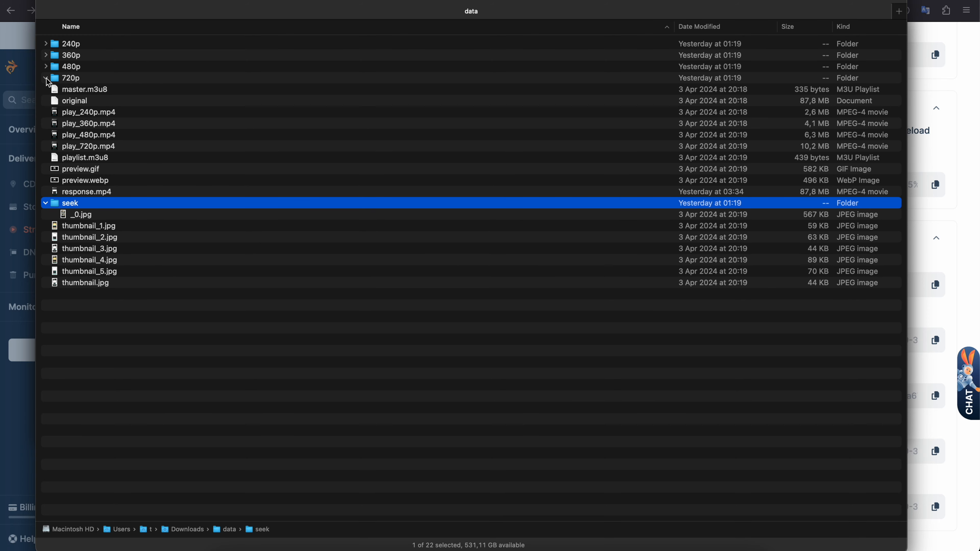
left_click(46, 79)
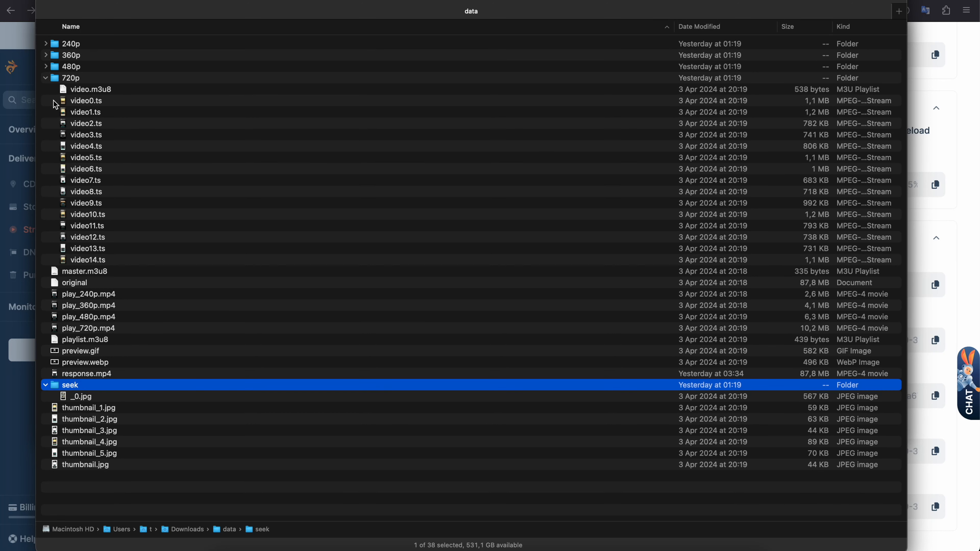
left_click(46, 79)
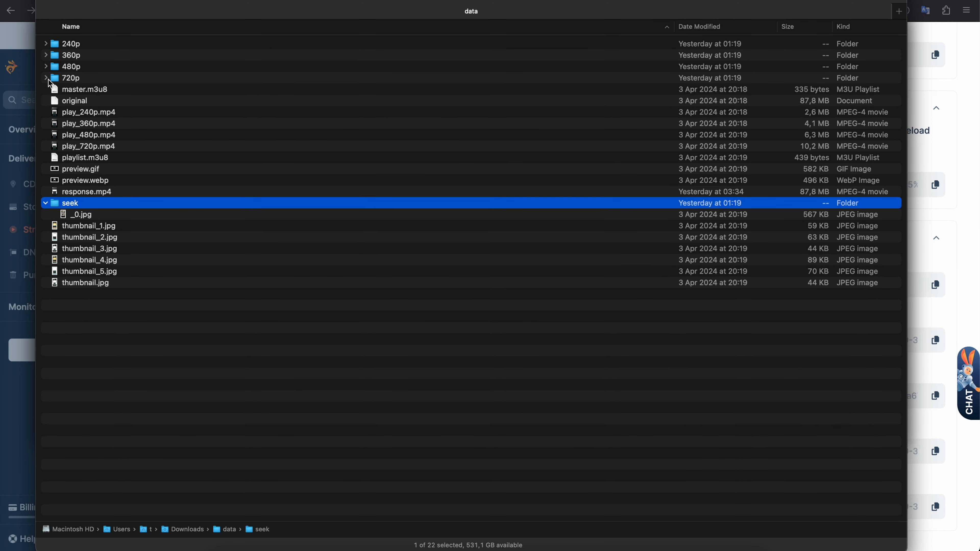
left_click(96, 113)
left_click(96, 140)
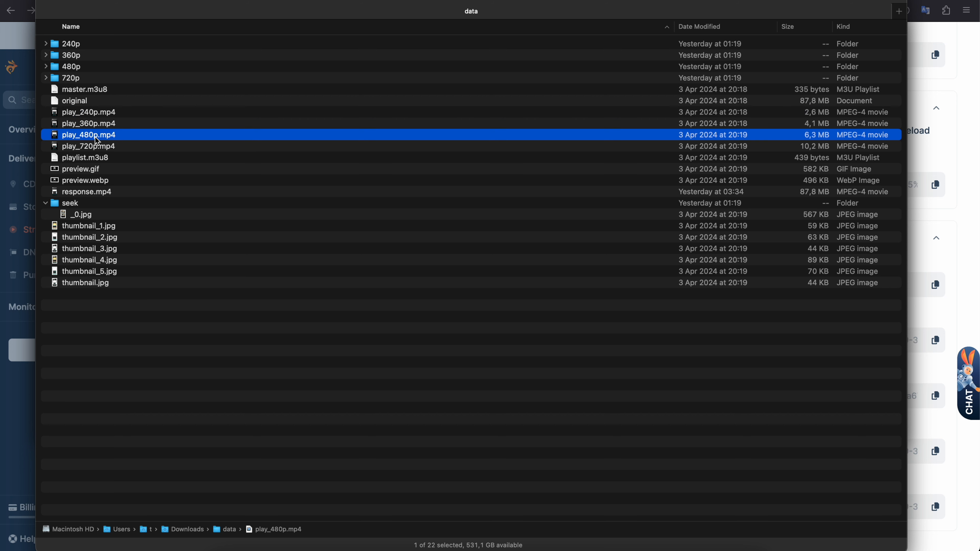
left_click(84, 104)
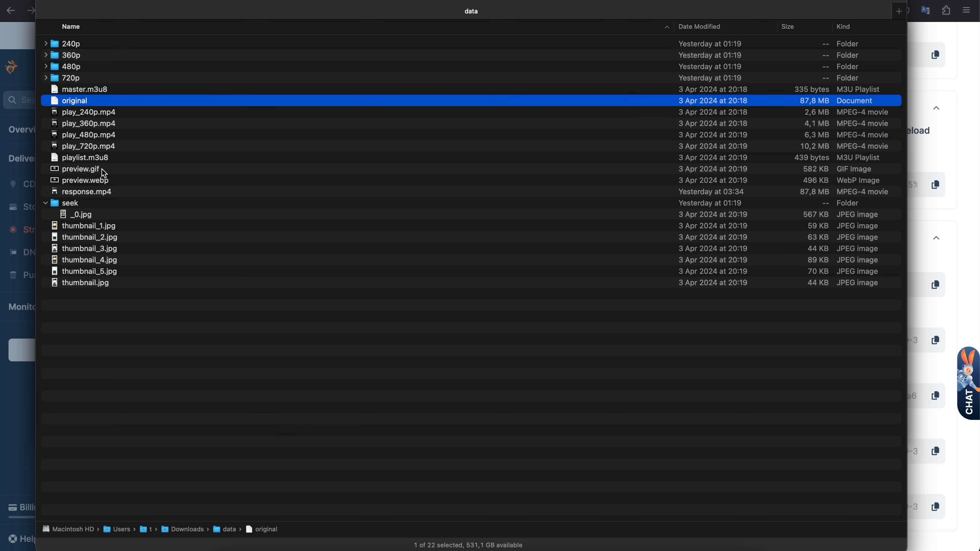
left_click(24, 385)
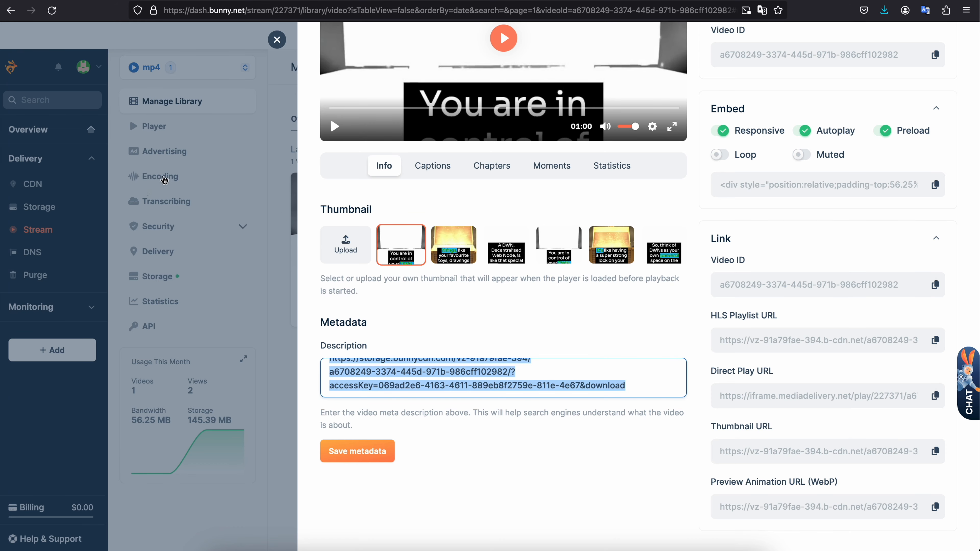
- Check the library's Storage and Encoding settings, and reopen whatIs_dwn_web5.mp4 from Manage Library
left_click(162, 278)
left_click(162, 279)
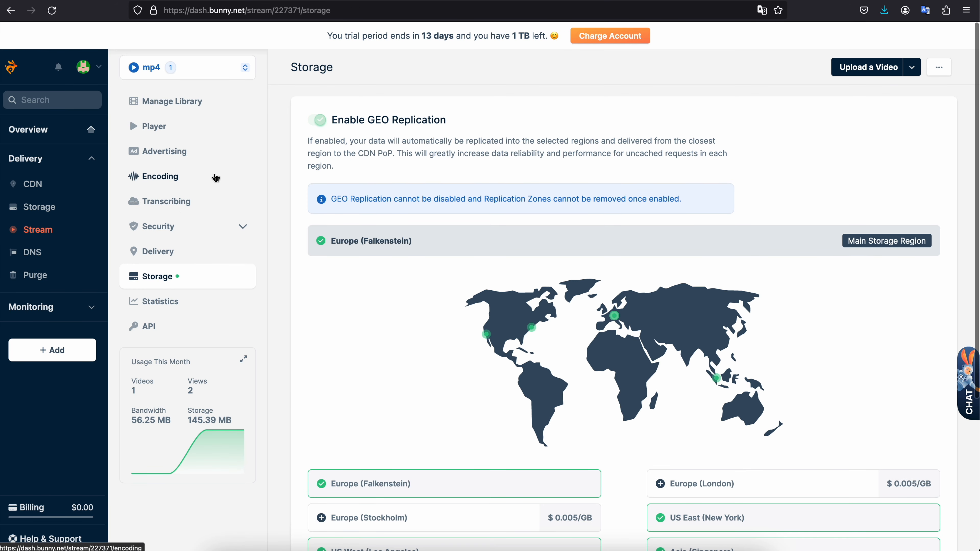
left_click(191, 177)
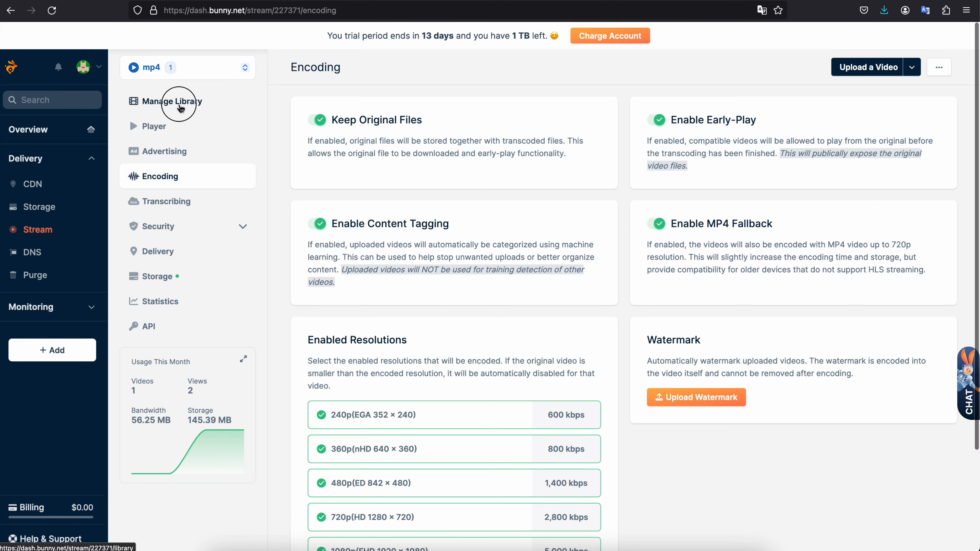
left_click(151, 101)
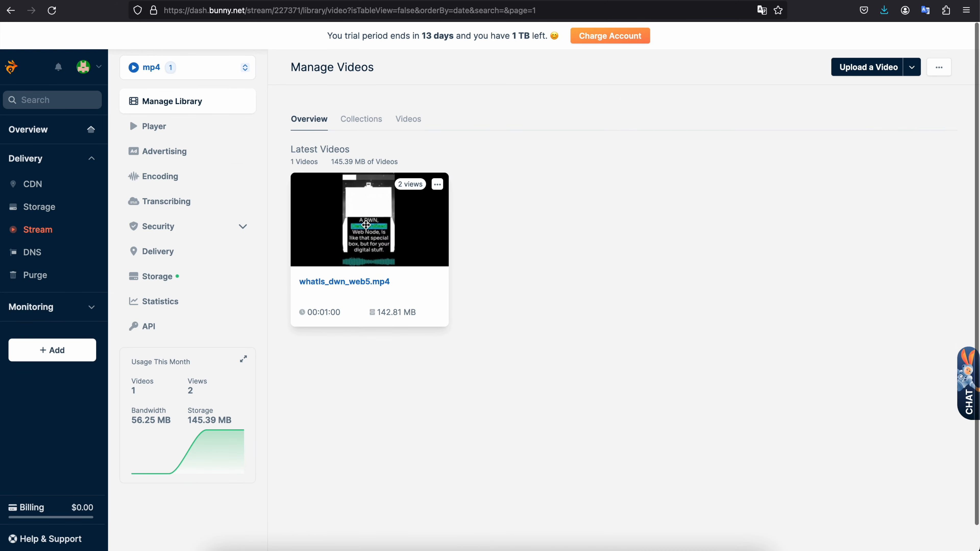
left_click(365, 225)
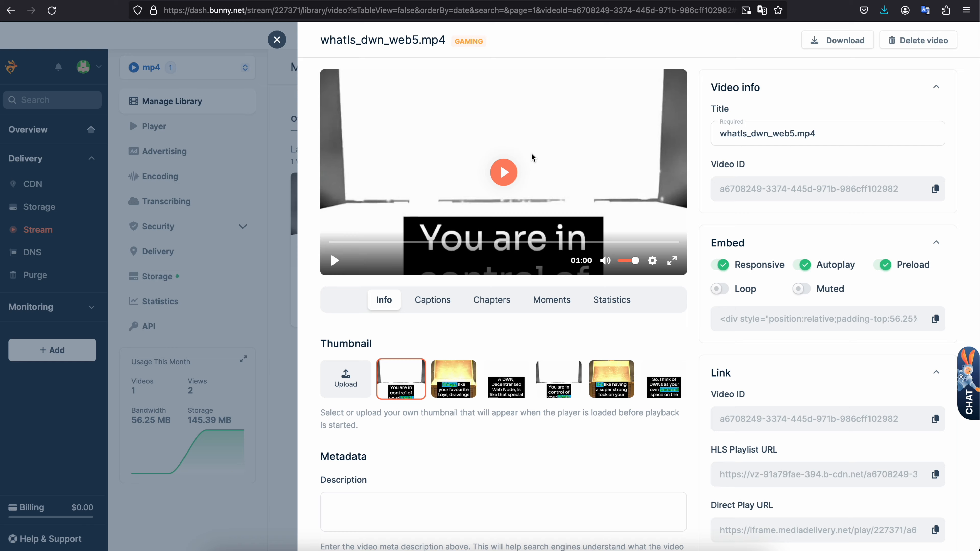
- Switch to Postman and examine the storage zone name and video ID path in the List Files request URL and response
left_click(591, 550)
scroll(443, 258, "up", 2)
scroll(442, 258, "up", 10)
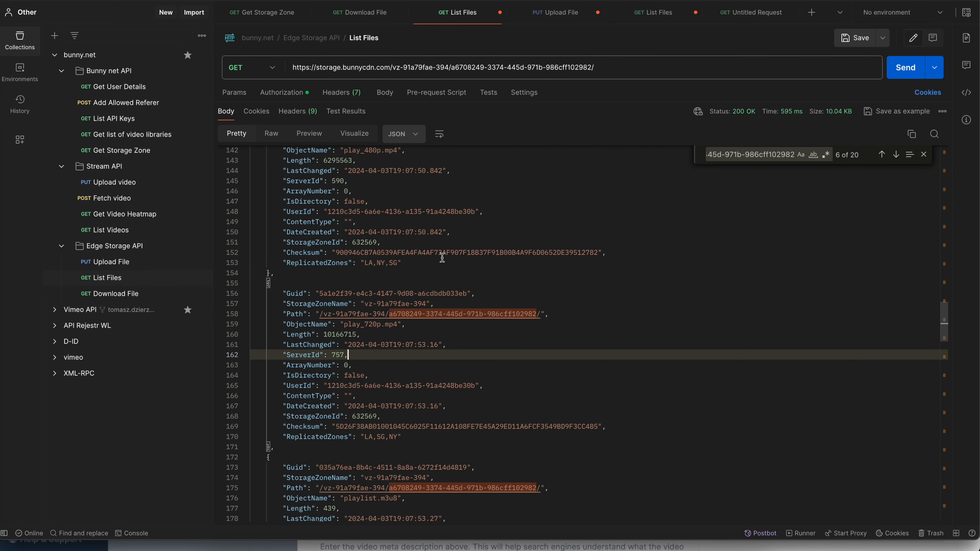
scroll(396, 229, "up", 5)
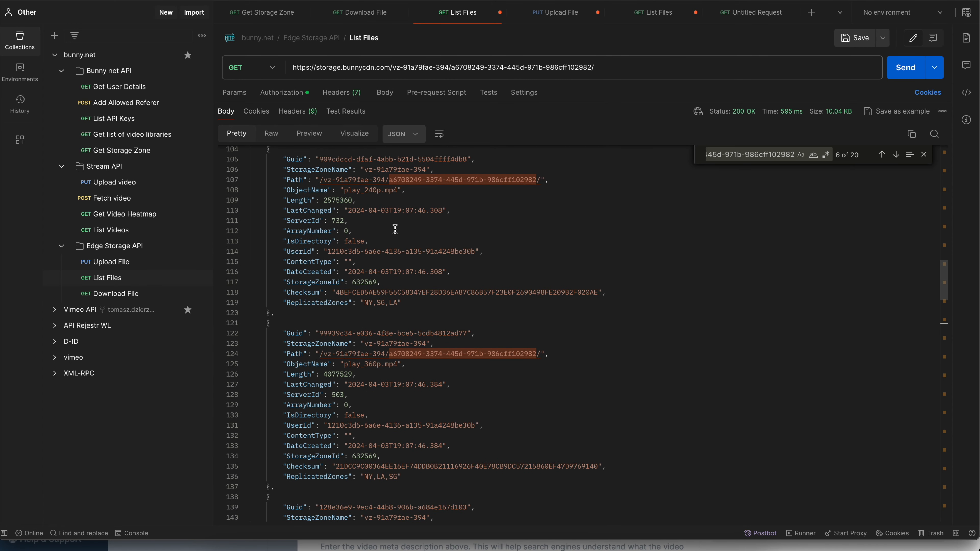
scroll(414, 212, "up", 20)
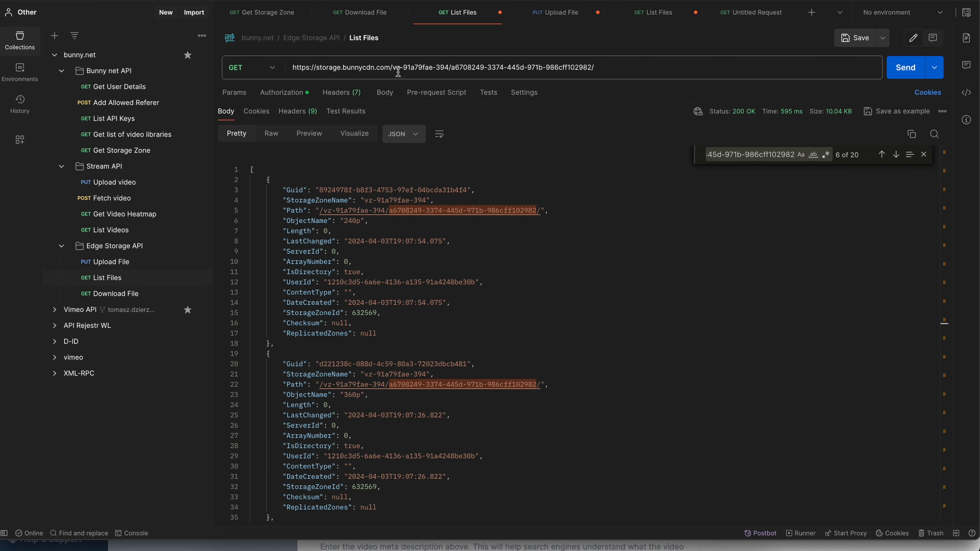
left_click_drag(393, 68, 595, 71)
double_click(326, 200)
left_click(594, 72)
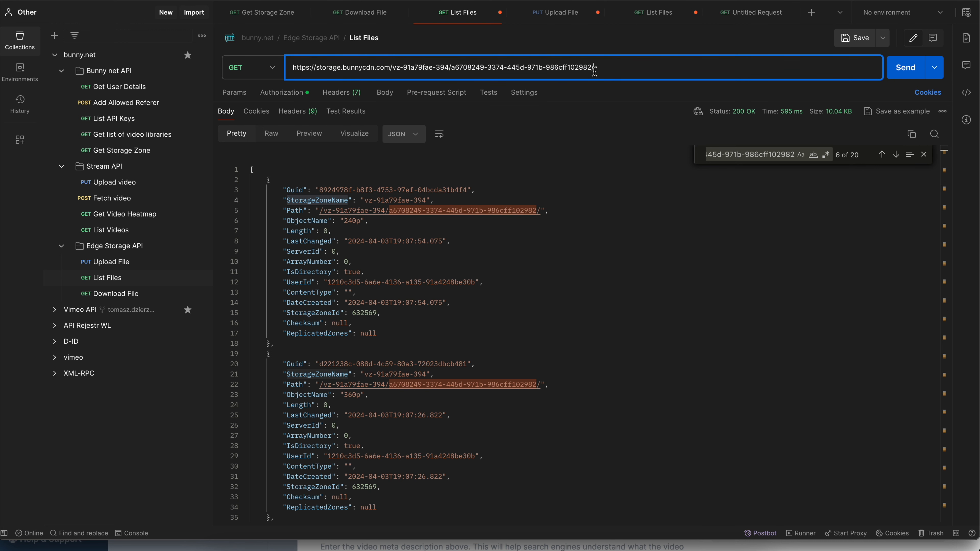
key("BackSpace")
- Examine the List Files response entries, from the 240p ObjectName and IsDirectory values through the rest of the file listing
left_click_drag(278, 223, 371, 221)
left_click_drag(291, 275, 359, 274)
left_click(377, 274)
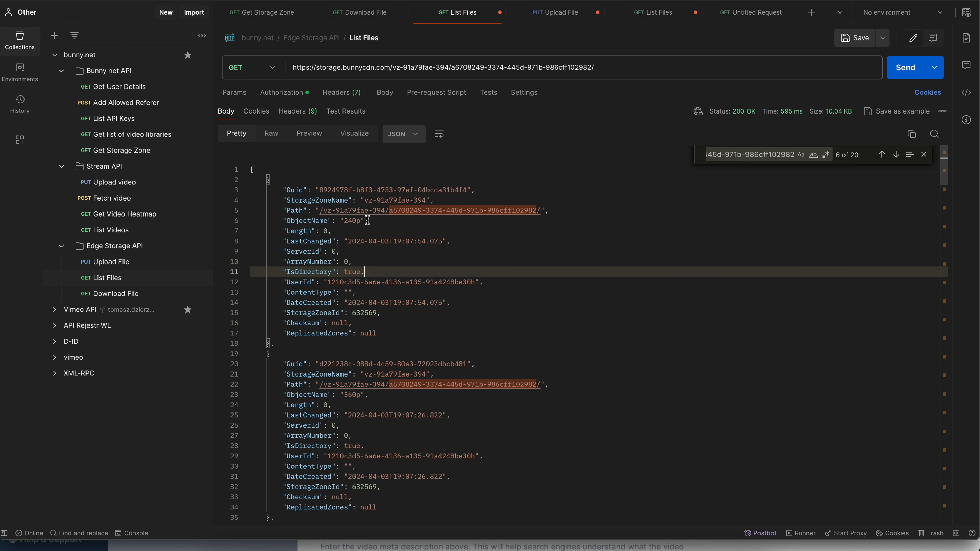
scroll(372, 220, "down", 20)
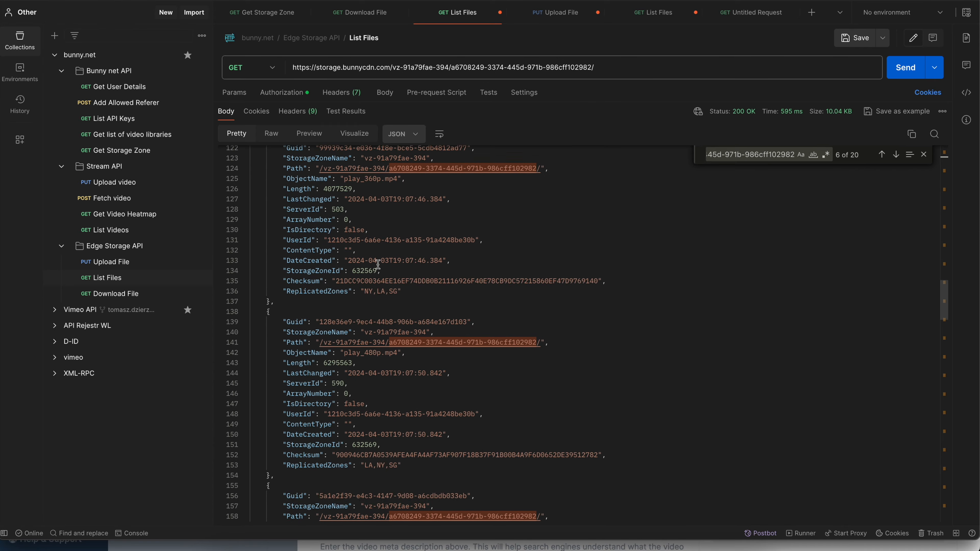
scroll(378, 264, "down", 20)
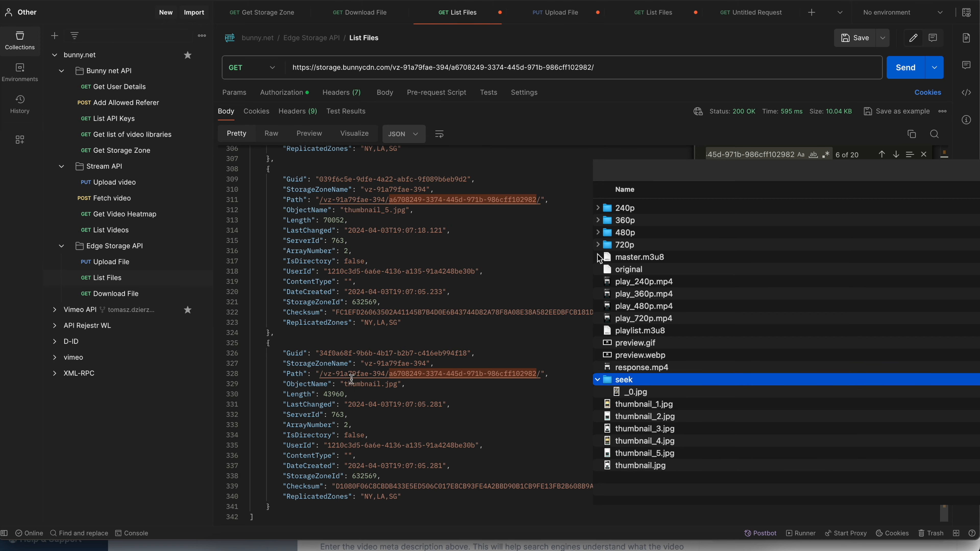
scroll(349, 377, "up", 20)
scroll(334, 376, "up", 5)
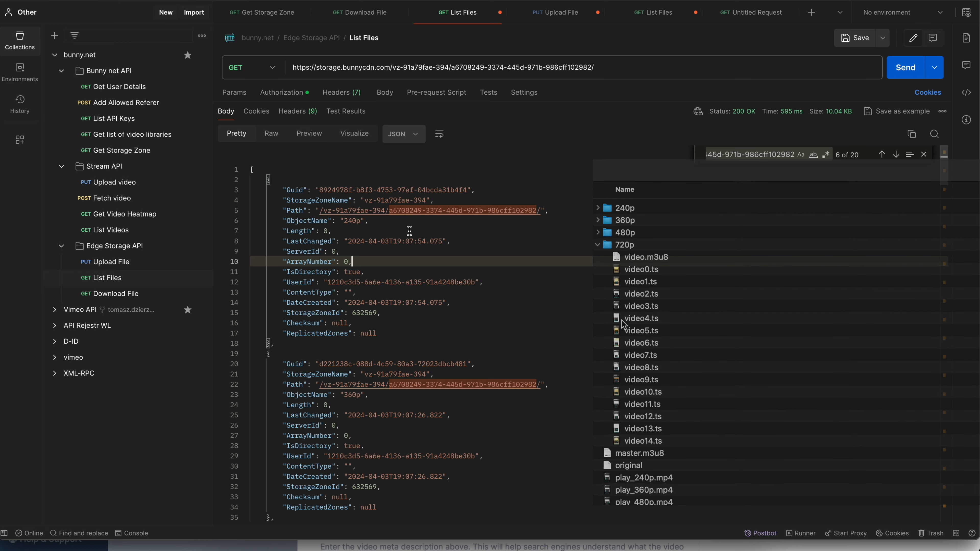
- Locate the source video's entry in the List Files response and copy its ObjectName value "original"
scroll(407, 233, "down", 8)
scroll(406, 236, "down", 3)
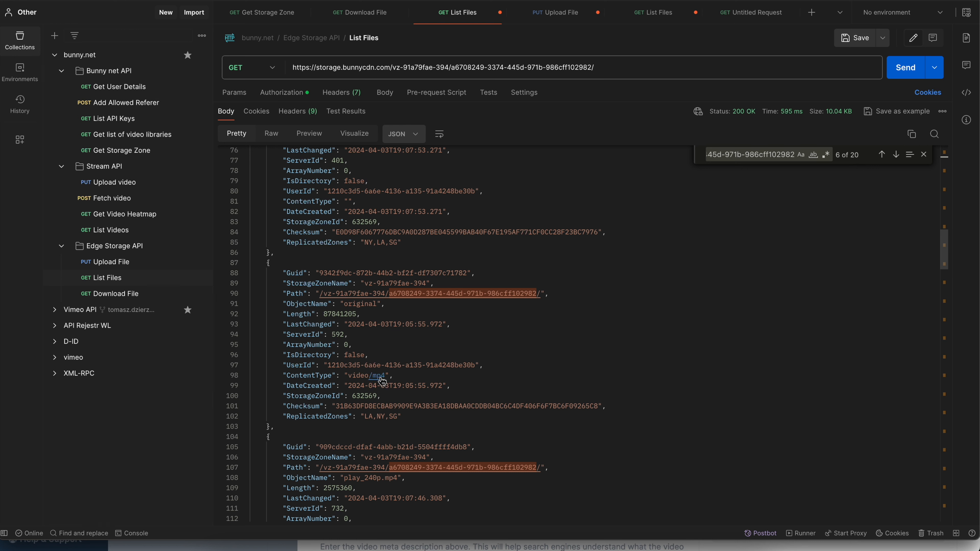
double_click(362, 305)
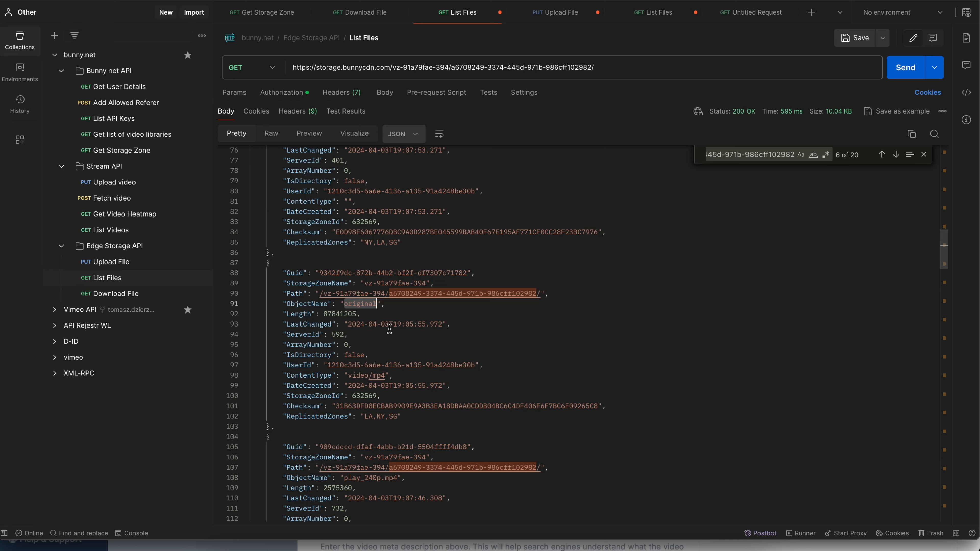
left_click(398, 311)
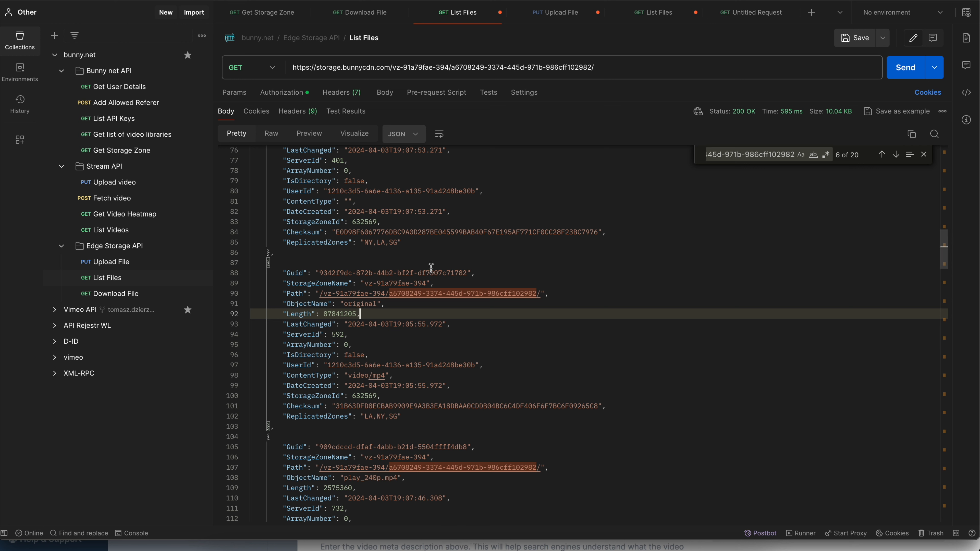
double_click(367, 305)
key("ctrl+c")
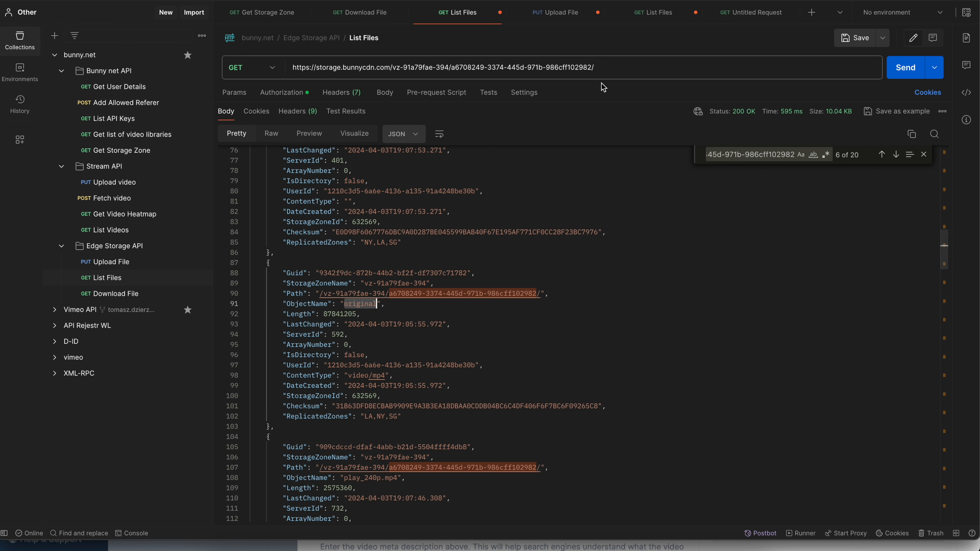
- Append the "original" object name to the List Files request URL and send the request
left_click(604, 68)
key("ctrl+v")
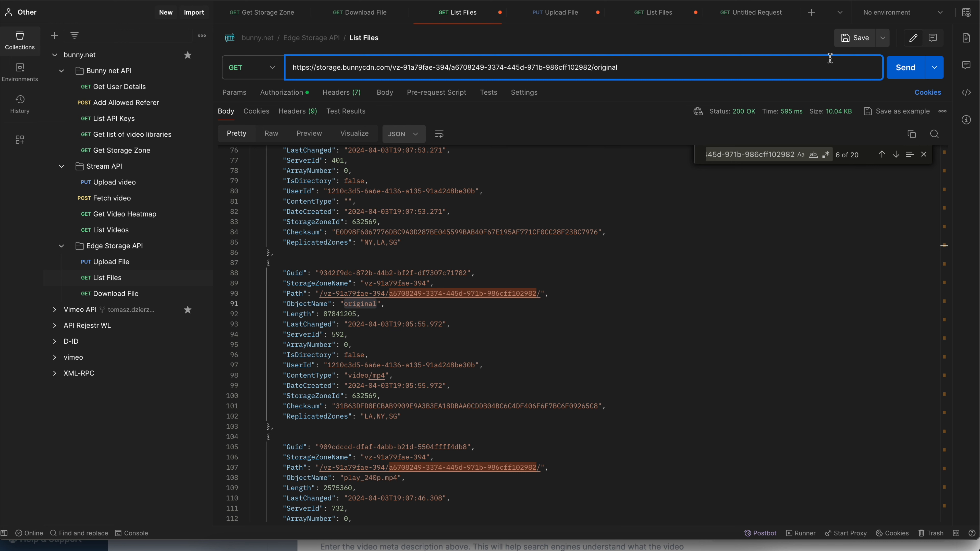
left_click(905, 68)
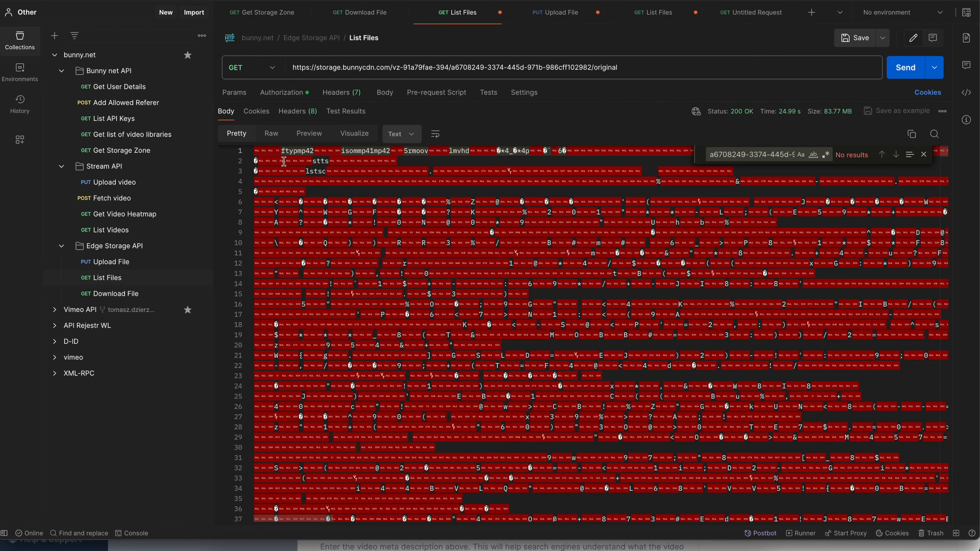
- Examine the raw file content returned in the response body and check the available response format options
left_click(296, 152)
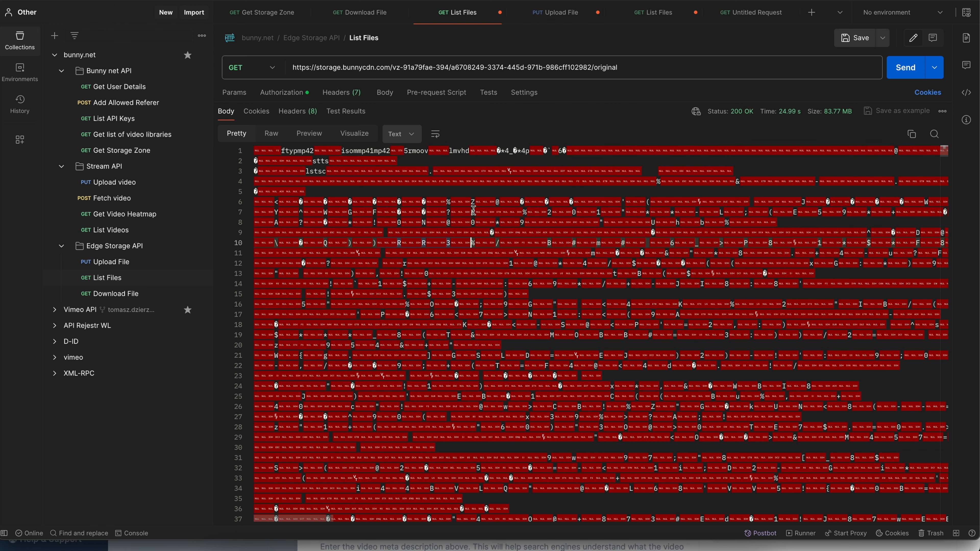
scroll(473, 211, "down", 8)
scroll(473, 210, "up", 8)
left_click(418, 141)
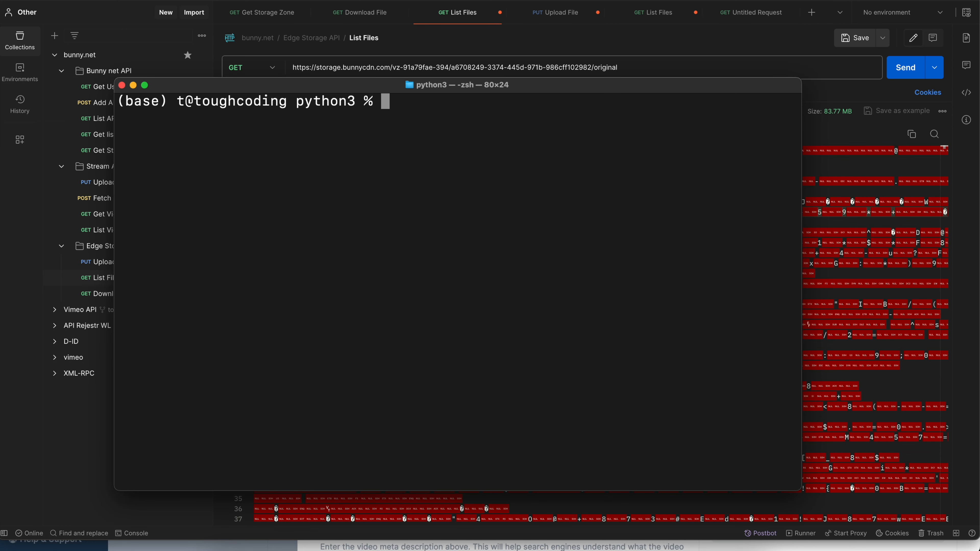
- Switch to the terminal and run a curl download of the original file's storage URL with the AccessKey header, saving it as original.mp4
key("super+v")
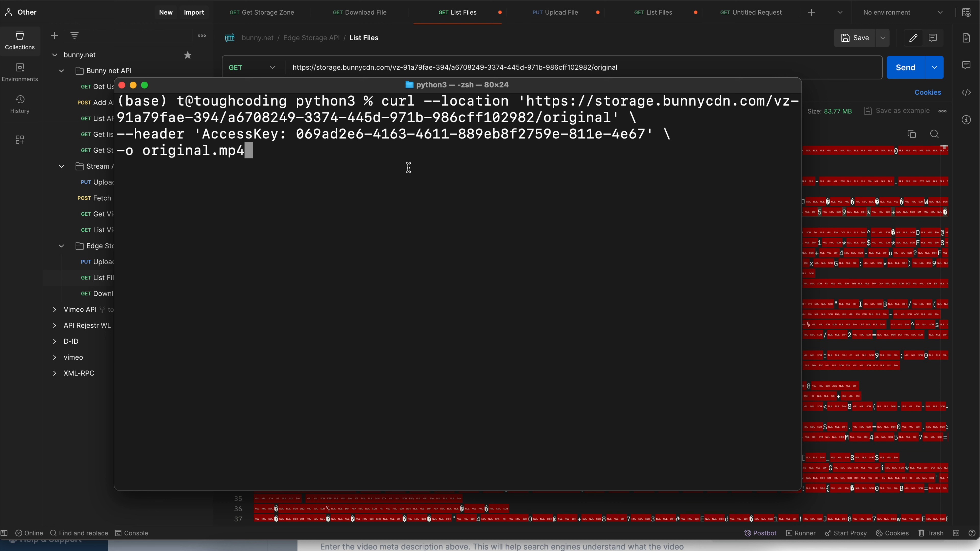
left_click_drag(529, 101, 602, 117)
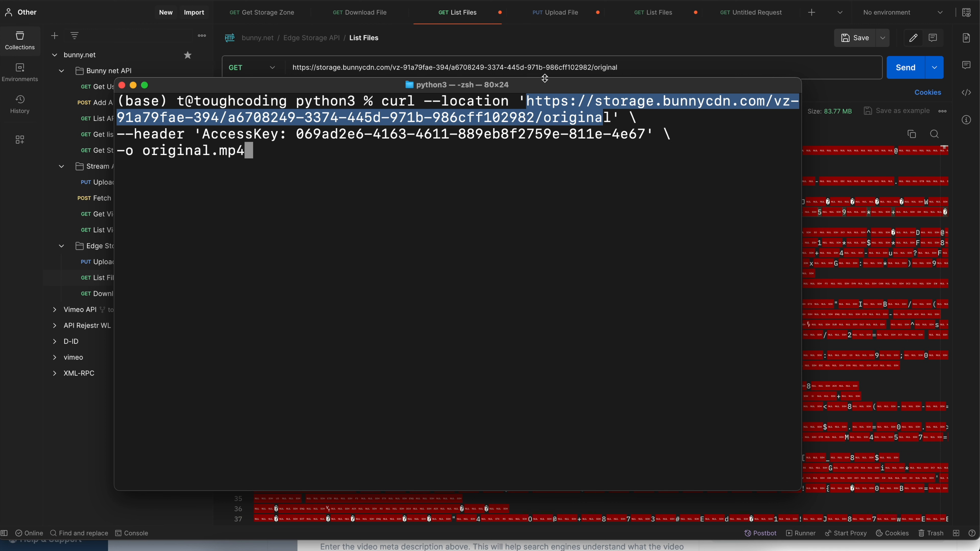
left_click(193, 137)
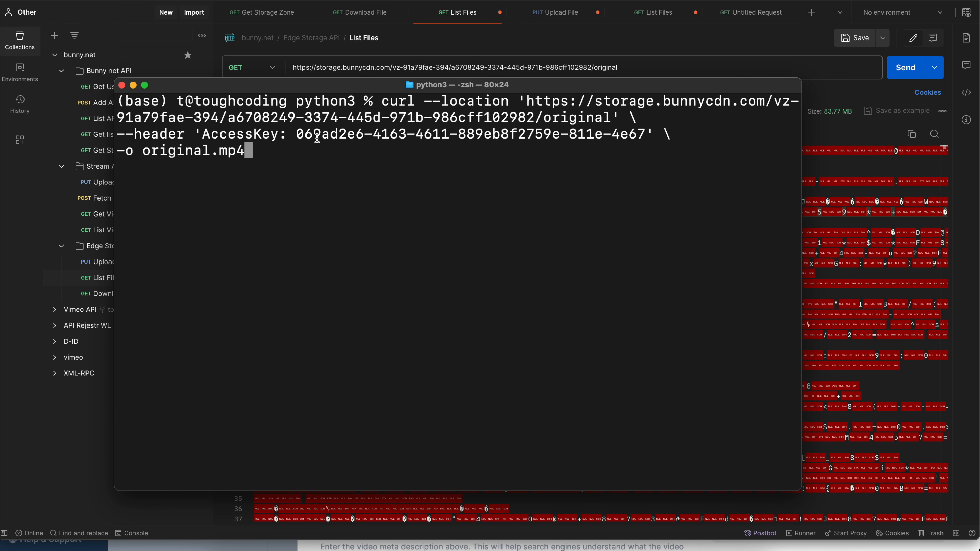
left_click_drag(351, 91, 355, 104)
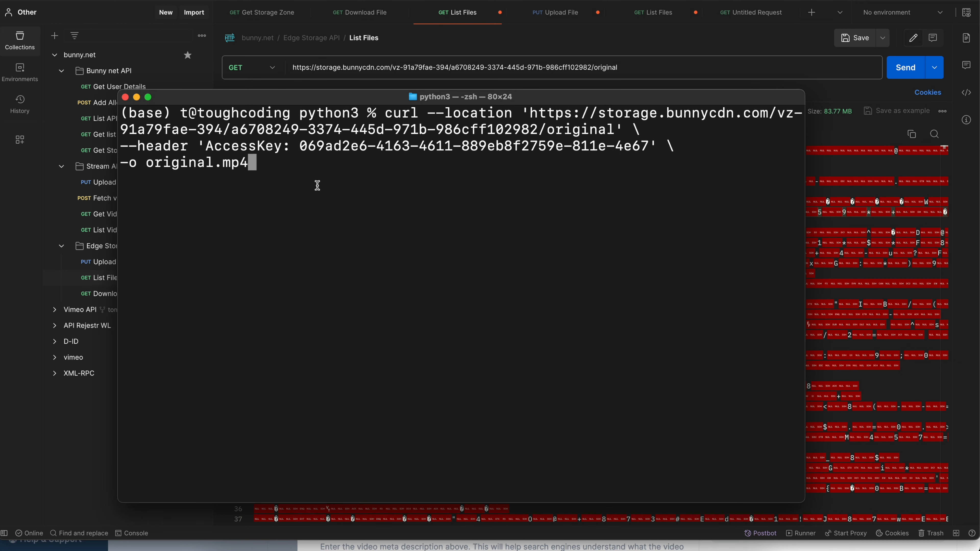
key("Return")
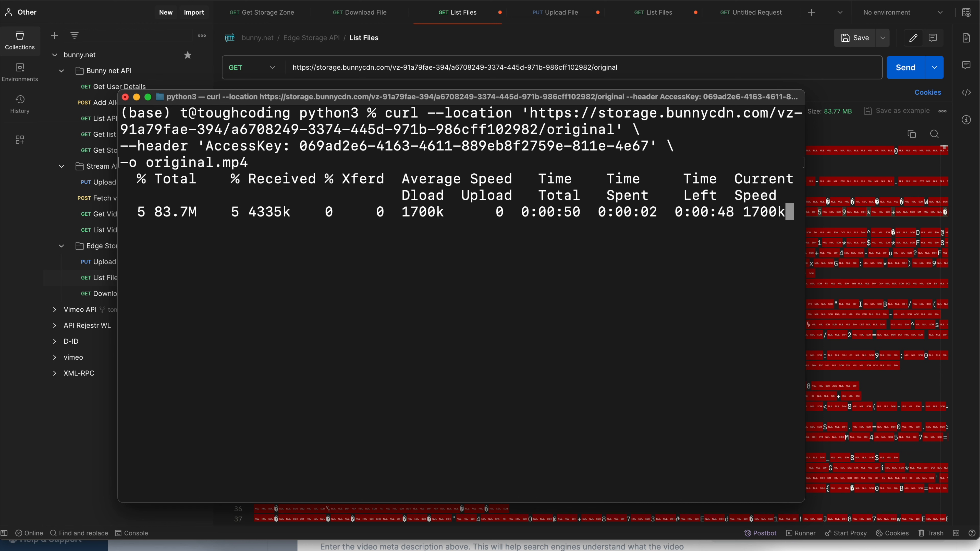
left_click_drag(120, 162, 227, 166)
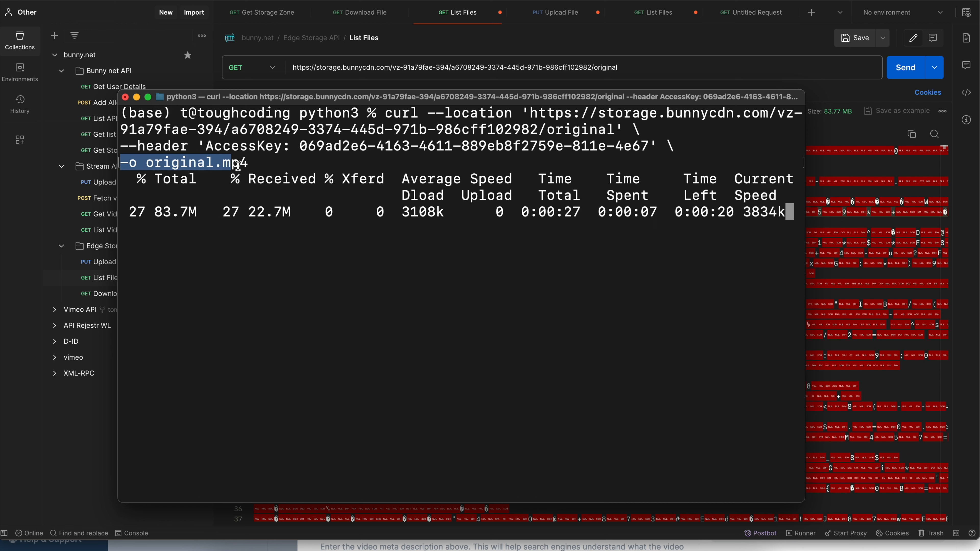
left_click(238, 165)
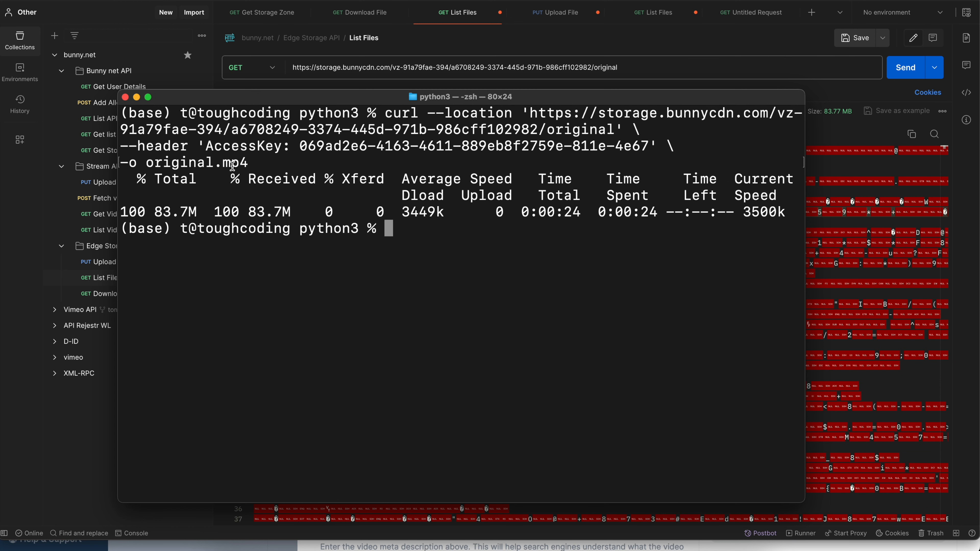
- Switch to Finder, preview the downloaded original.mp4 in the python3 folder, pause playback, and close the preview and folder
left_click(217, 549)
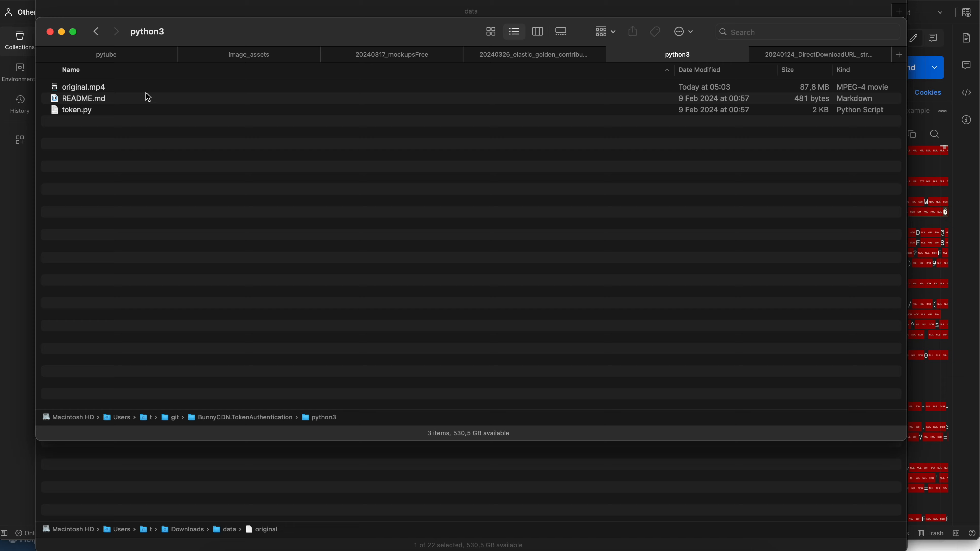
left_click(127, 88)
key("space")
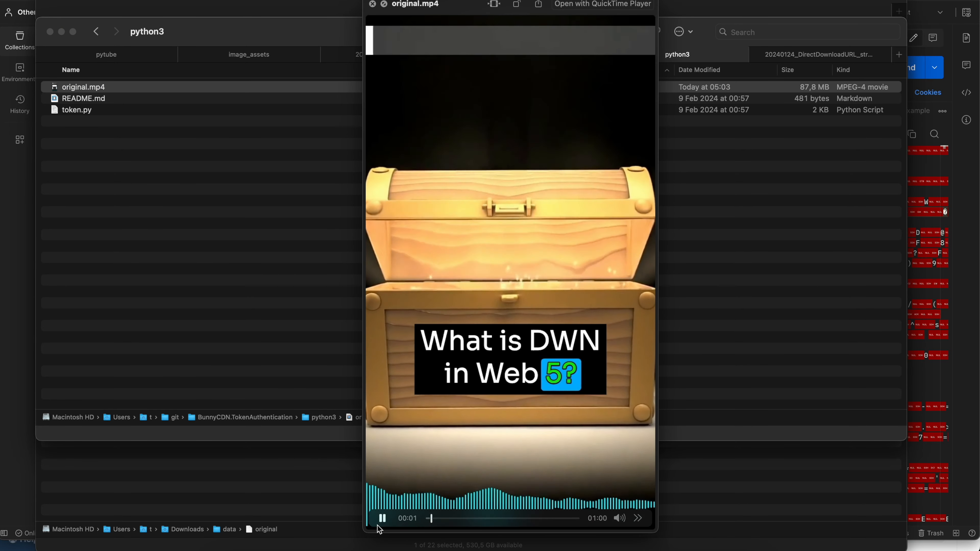
left_click(380, 522)
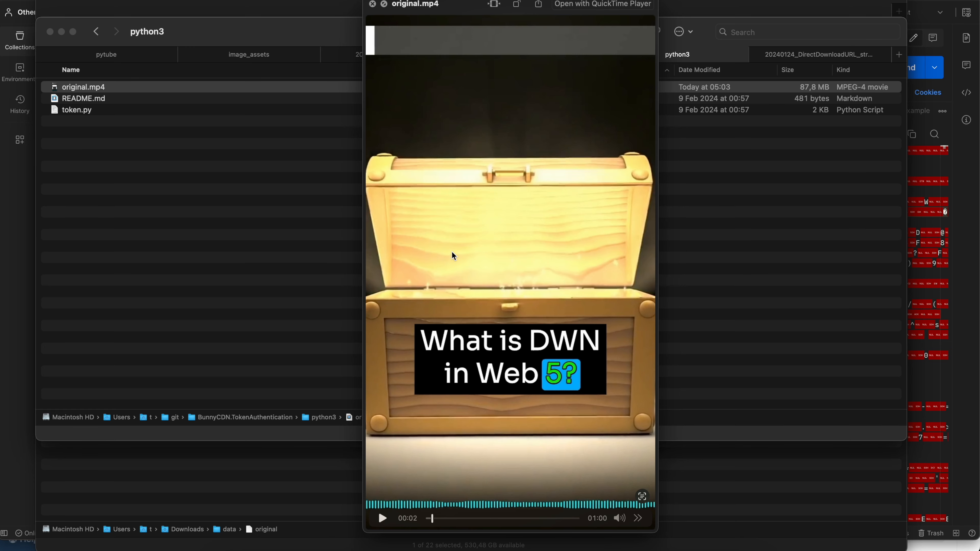
left_click(373, 5)
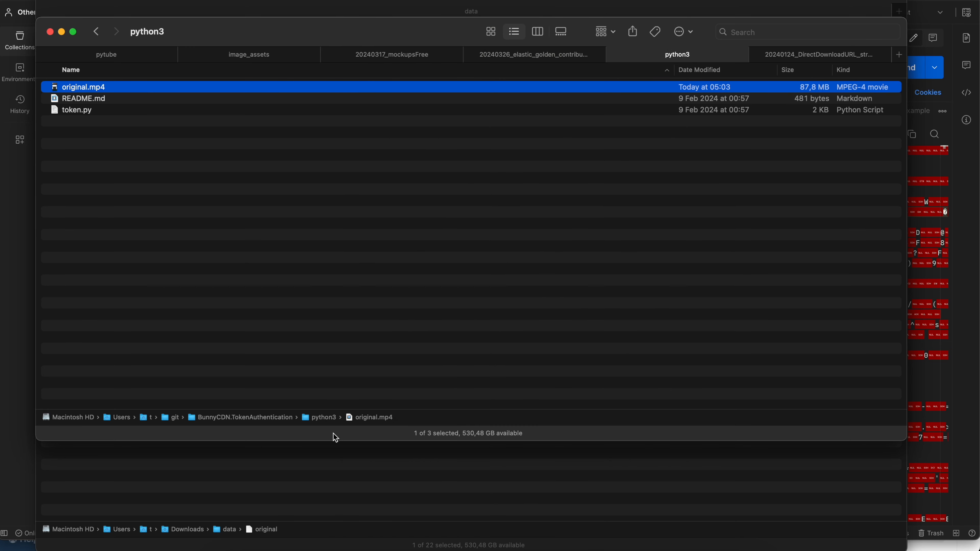
key("super+w")
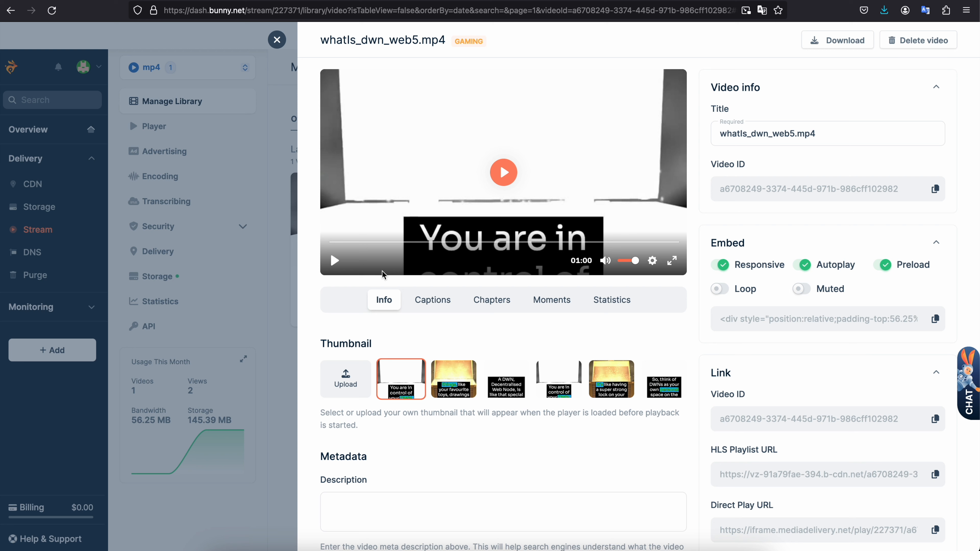
- Switch back to Postman and copy the full request URL of the original file
key("super+Tab")
double_click(604, 68)
right_click(604, 68)
left_click(563, 116)
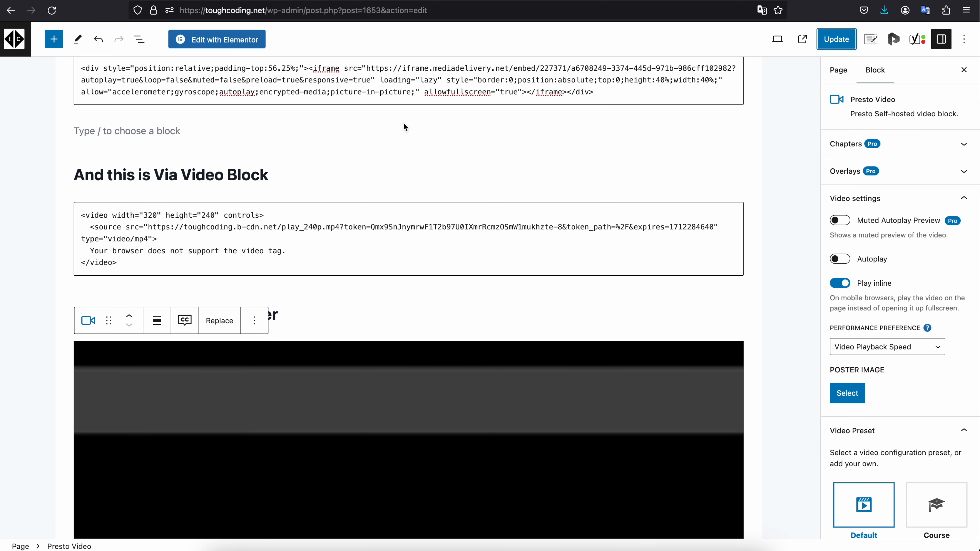
- On the bunnynet page in the WordPress editor, add the heading "Embed via original file" with a Video block beneath it
scroll(405, 154, "up", 5)
left_click(80, 135)
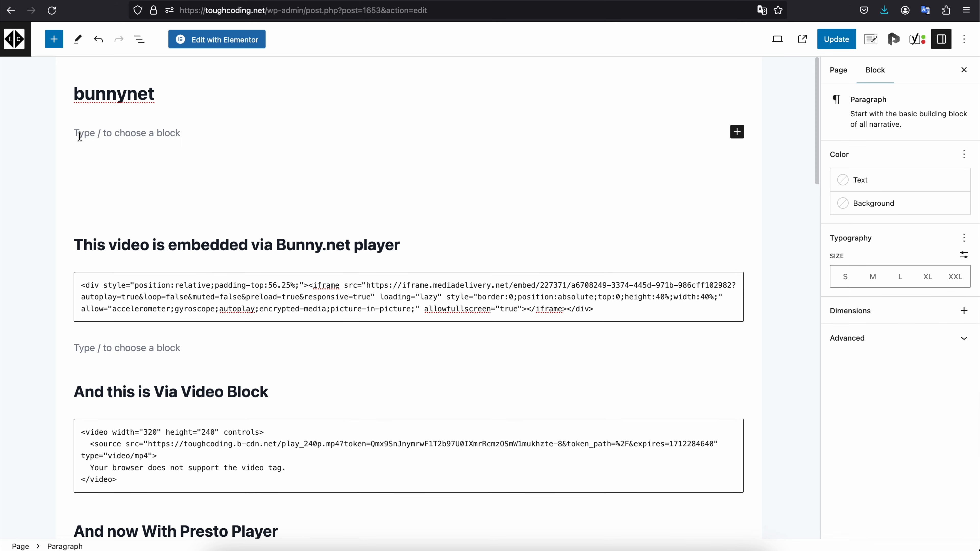
type("## Embed via original file")
key("Return")
type("/vi")
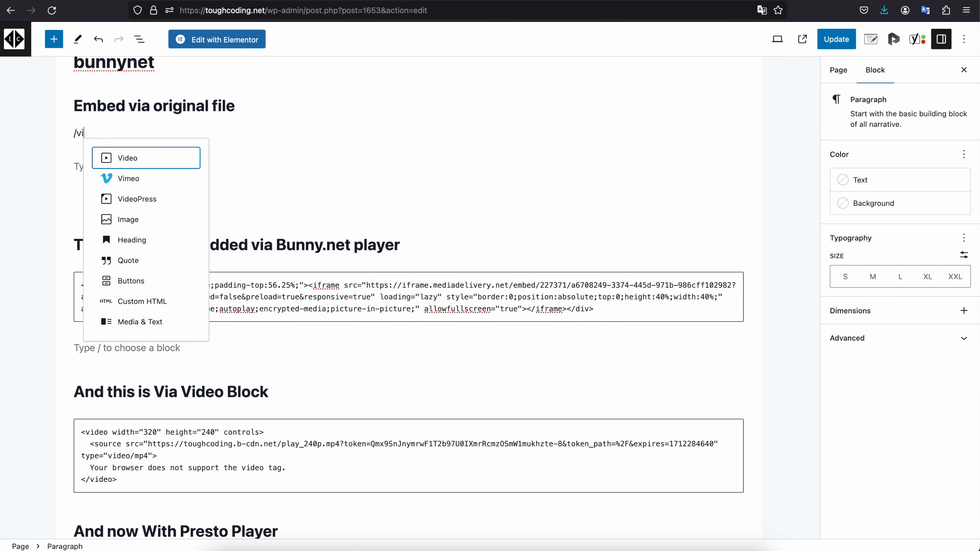
key("Return")
- Switch to Postman and copy the ObjectName "play_720p.mp4" from the List Files response
key("super+Tab")
scroll(390, 247, "down", 15)
scroll(388, 251, "up", 10)
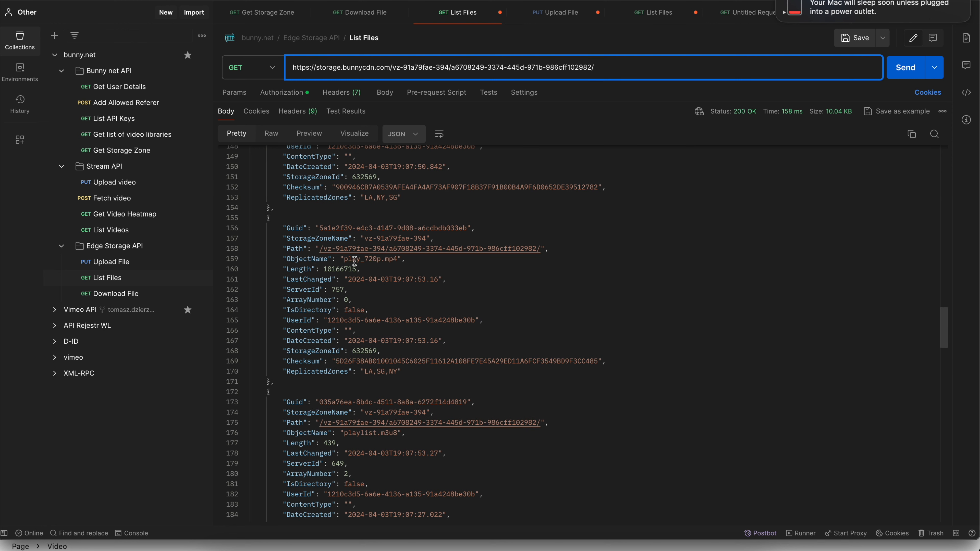
mouse_move(345, 259)
left_mouse_down()
mouse_move(397, 258)
mouse_move(345, 259)
left_mouse_up()
left_click(399, 269)
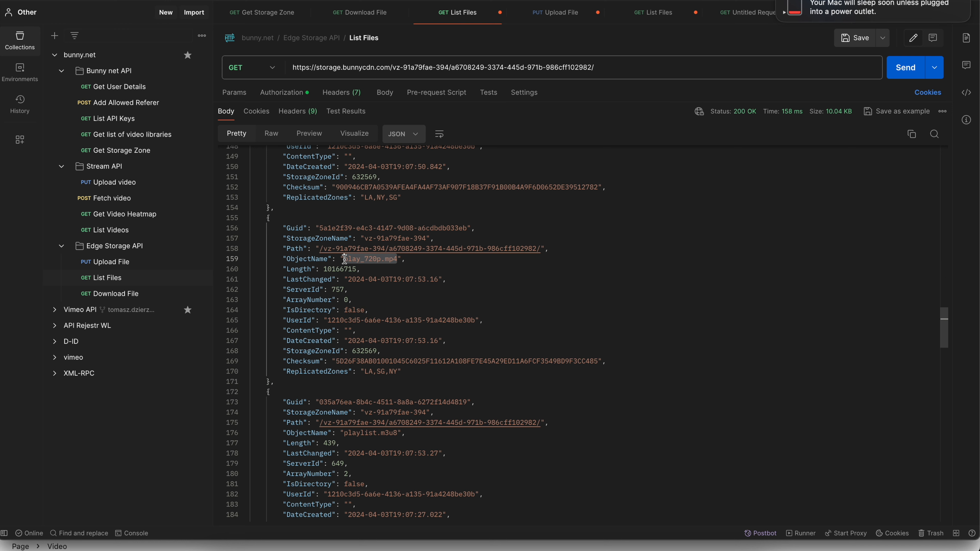
- Append play_720p.mp4 to the List Files request URL and copy the complete address
left_click(595, 66)
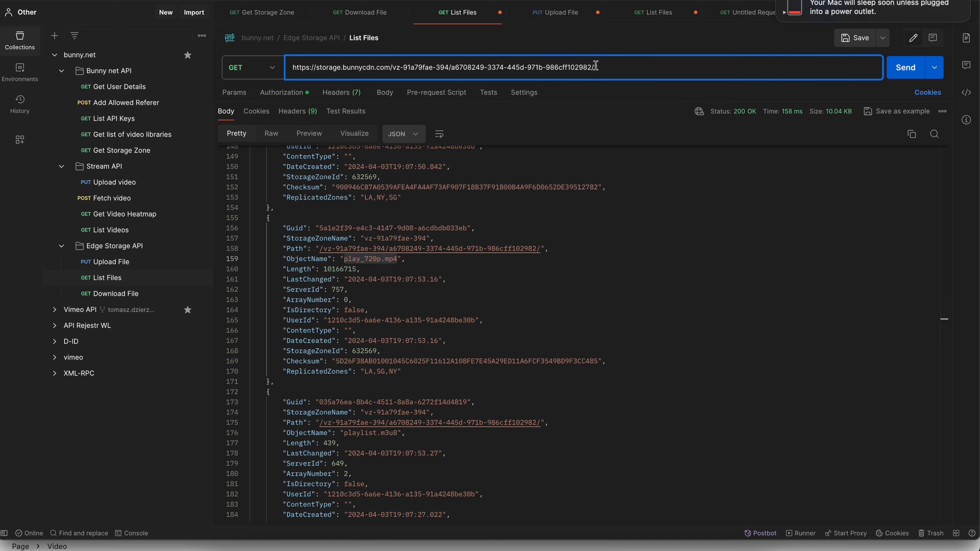
key("super+v")
left_click_drag(643, 67, 294, 59)
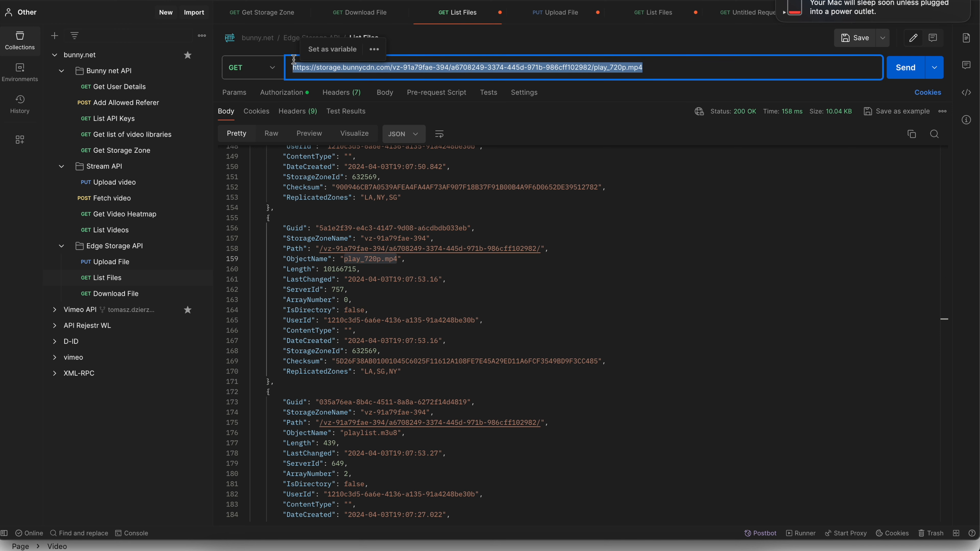
- In the WordPress page's code editor, replace the new Video block's source with the storage URL ending in play_720p.mp4
key("super+Tab")
scroll(310, 261, "up", 2)
left_click(973, 43)
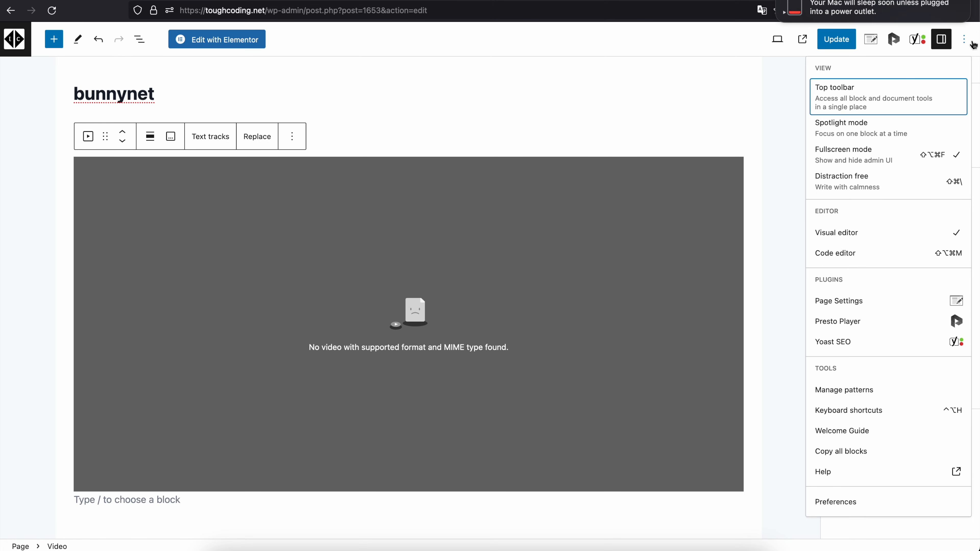
left_click(878, 253)
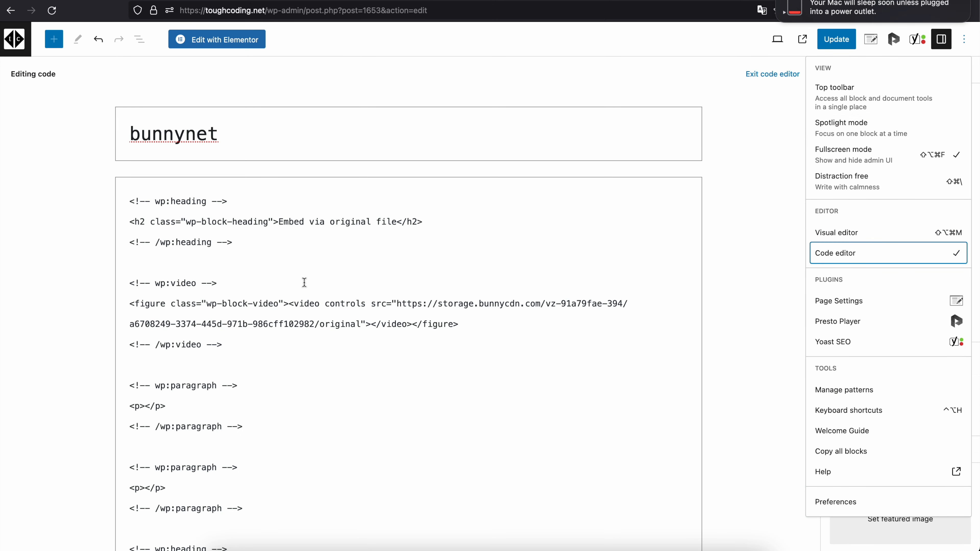
scroll(305, 282, "down", 3)
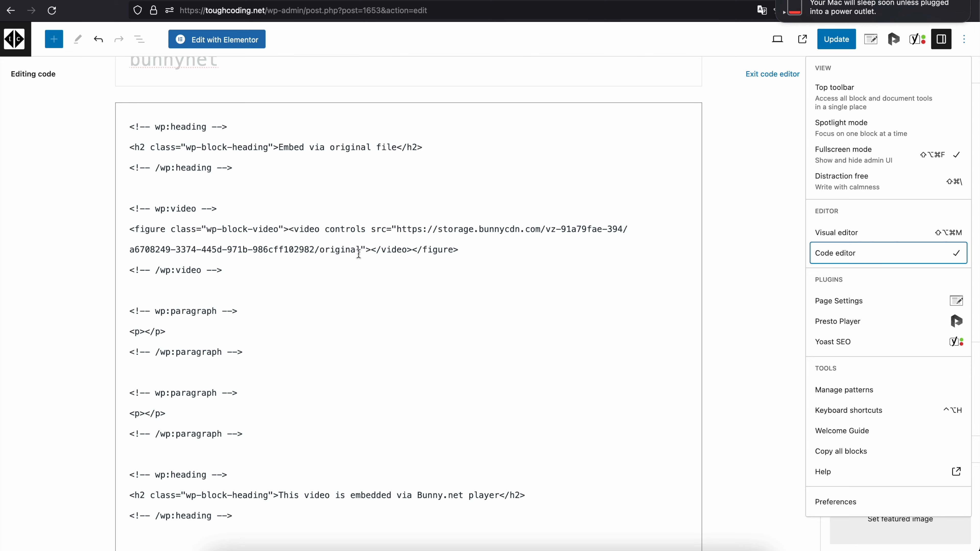
left_click_drag(360, 250, 396, 230)
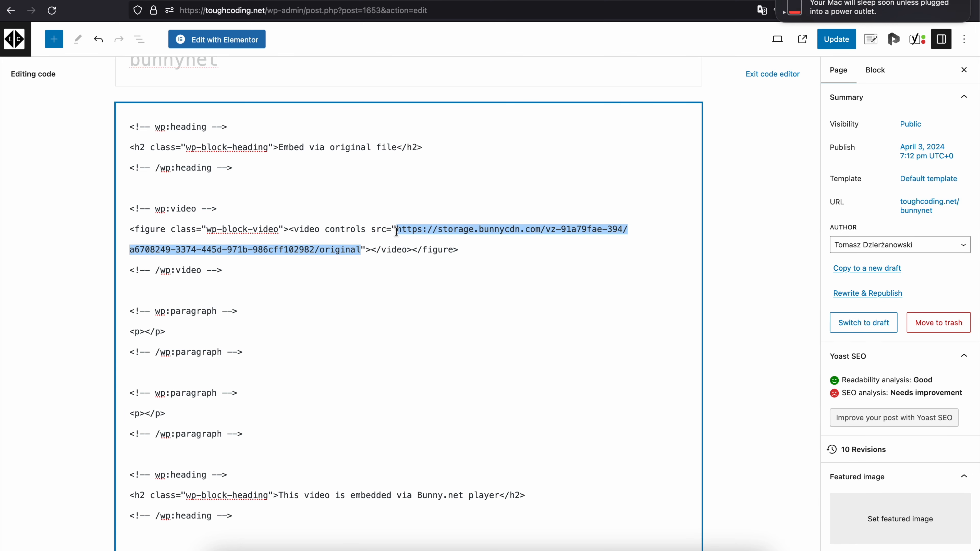
key("cmd+v")
scroll(396, 231, "down", 10)
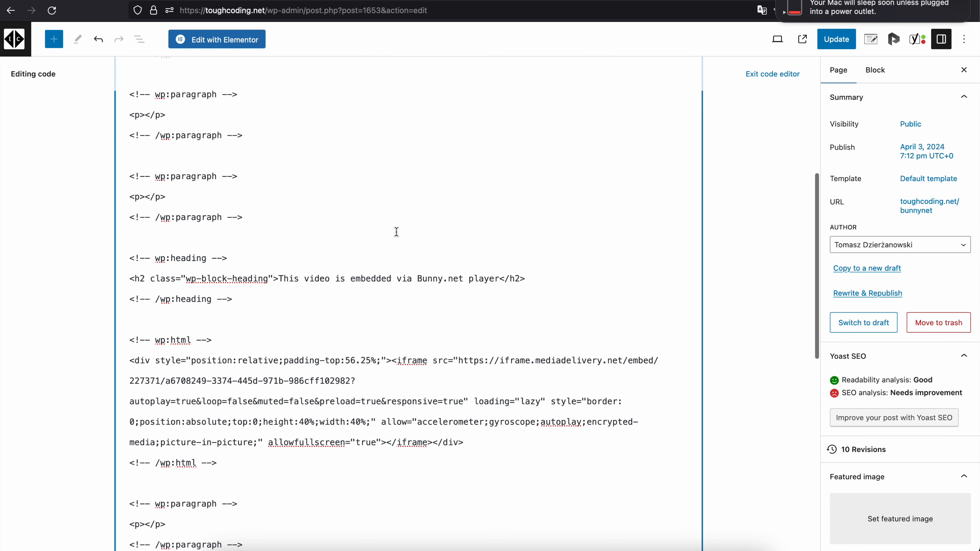
scroll(396, 231, "down", 1)
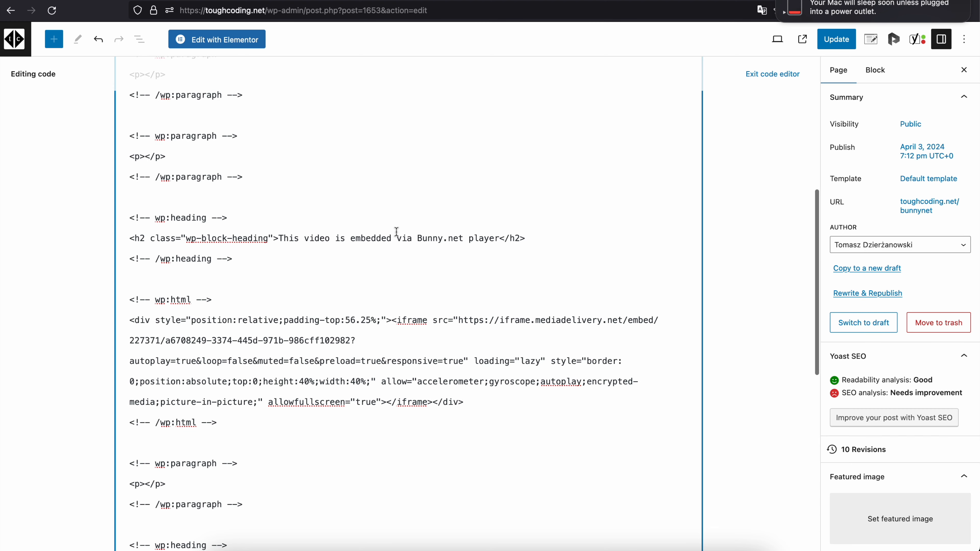
scroll(397, 231, "up", 12)
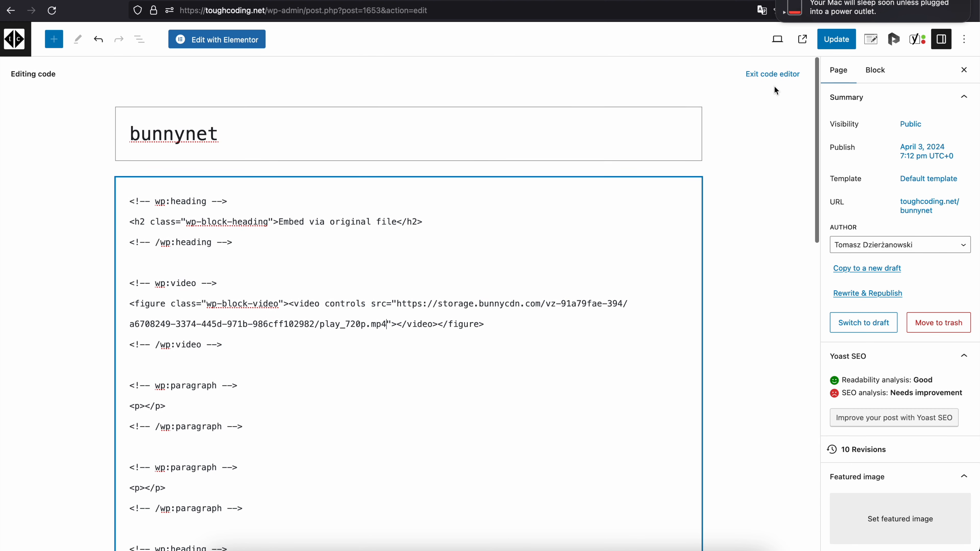
- Return to the visual editor, select the Video block and save the page
left_click(776, 75)
left_click(453, 237)
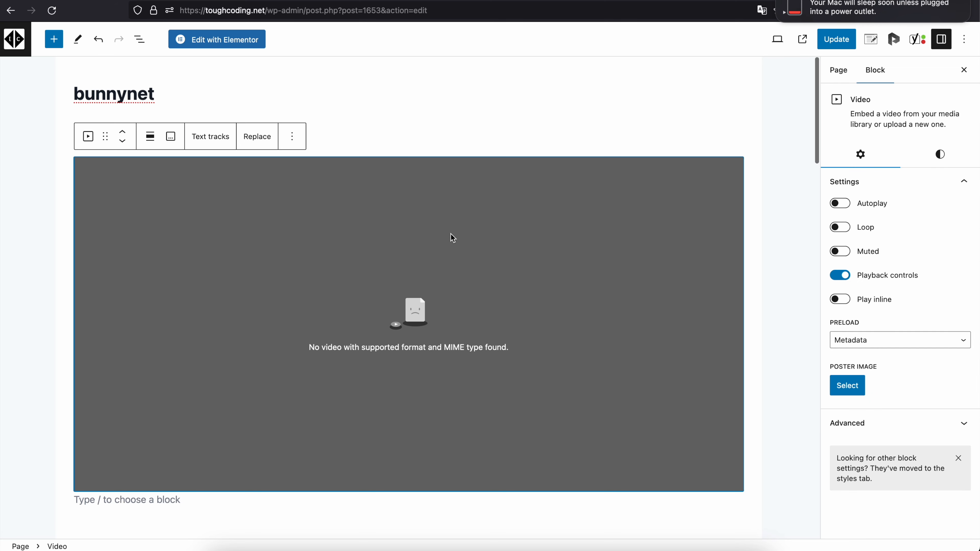
key("super+s")
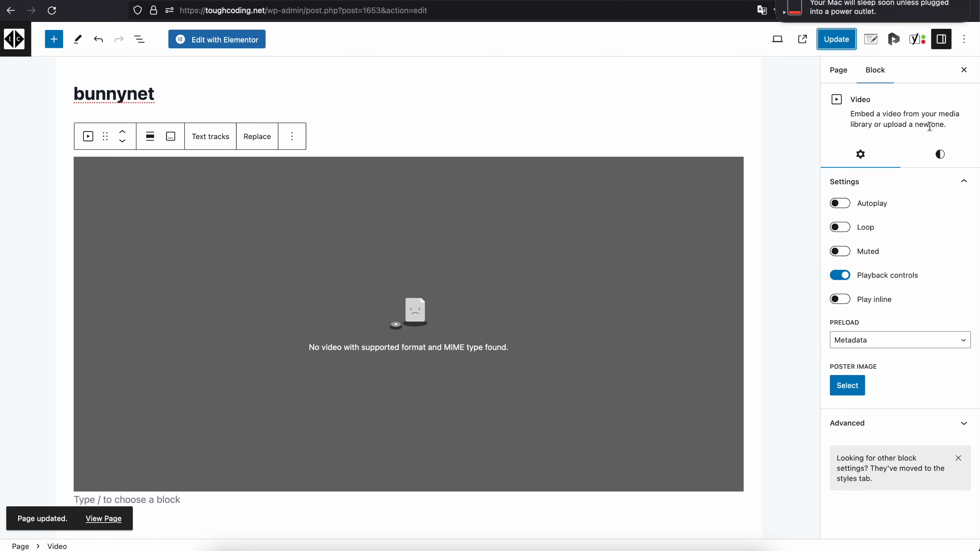
- Add a heading block reading "Presto player with RAW file" above the "This video is embedded via Bunny.net player" heading
left_click(965, 39)
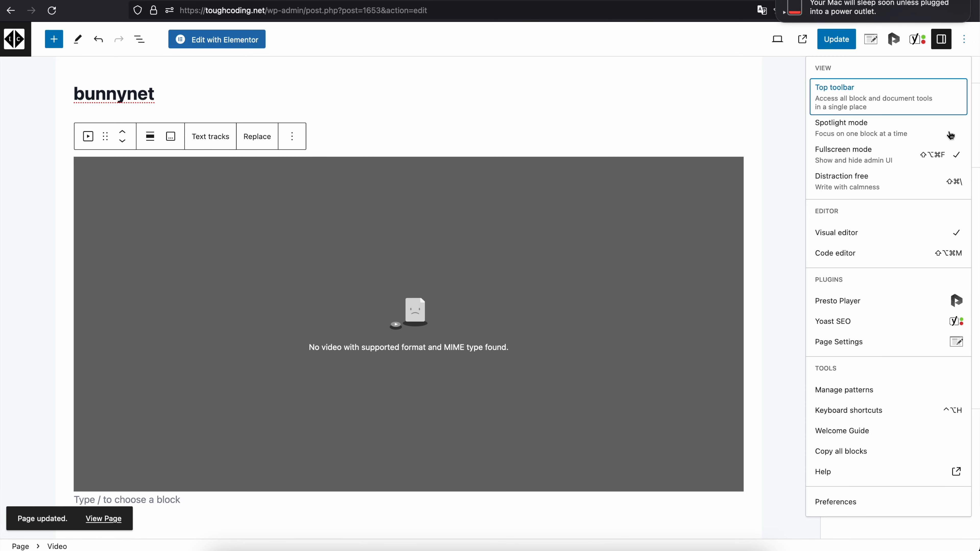
type("Pres")
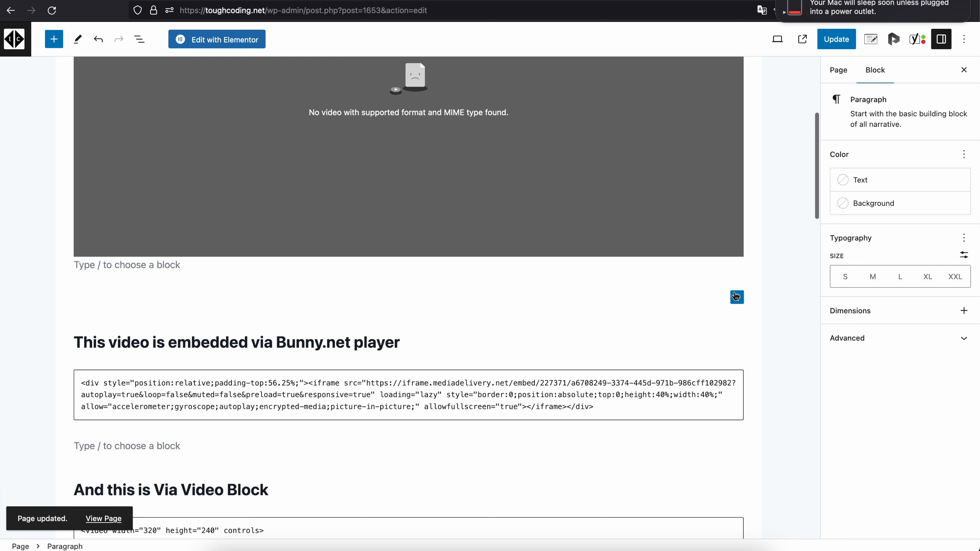
left_click(737, 296)
left_click(827, 390)
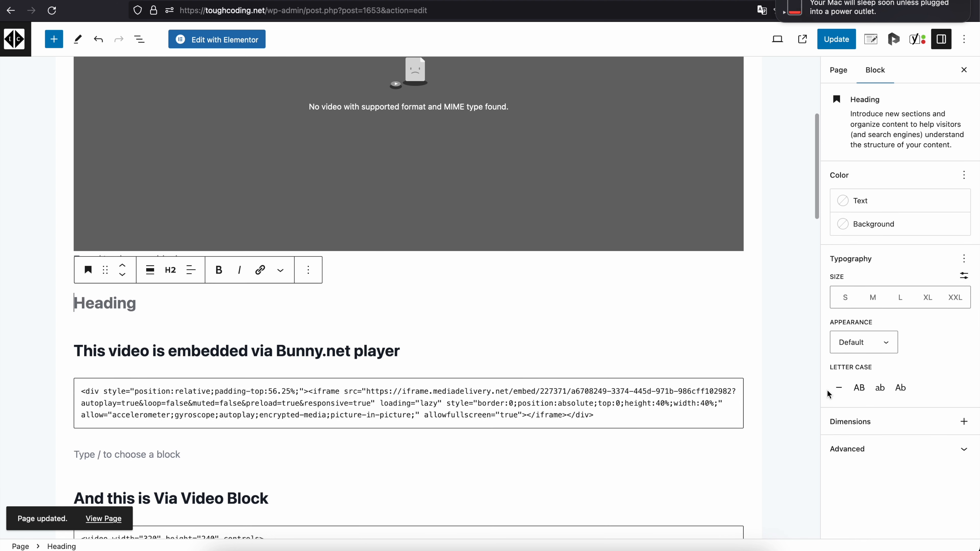
type("Presto pla")
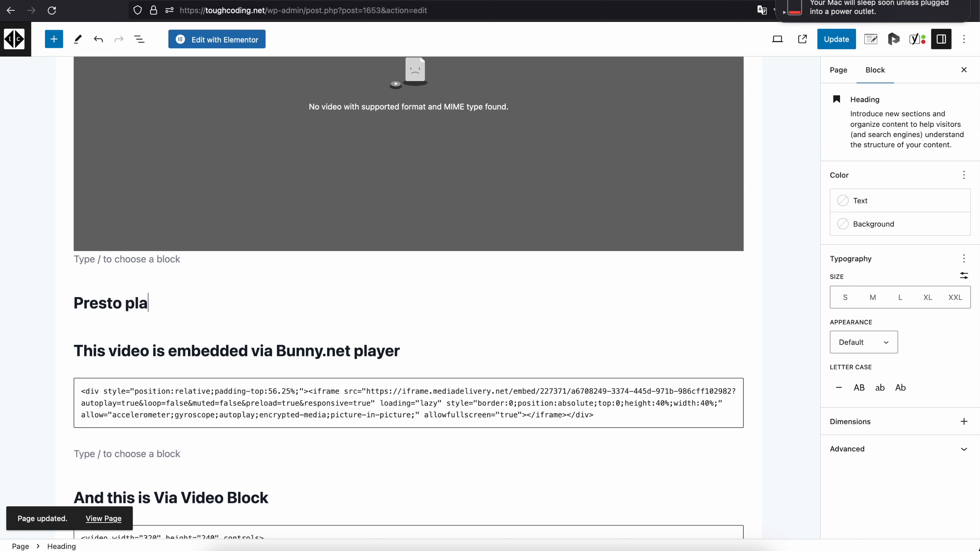
type("yer with ")
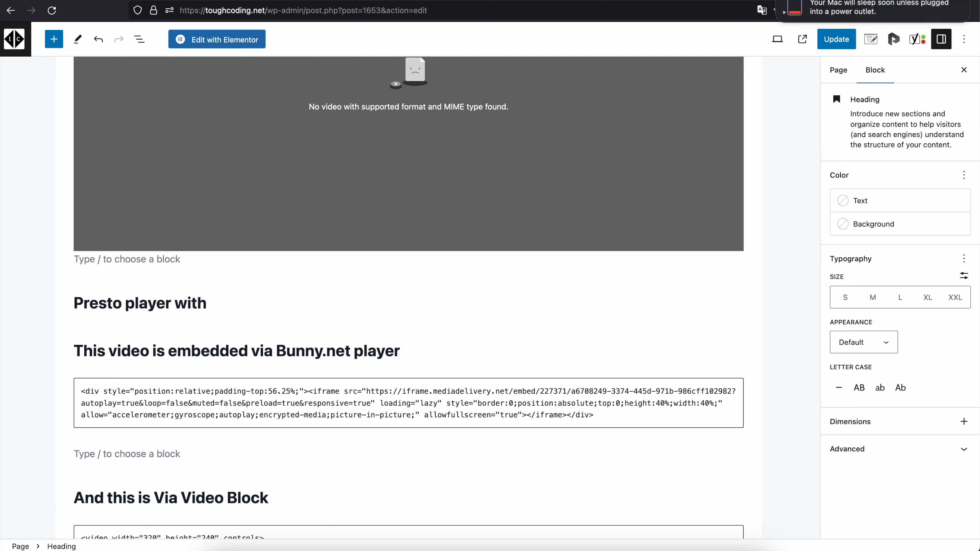
type("RAW file")
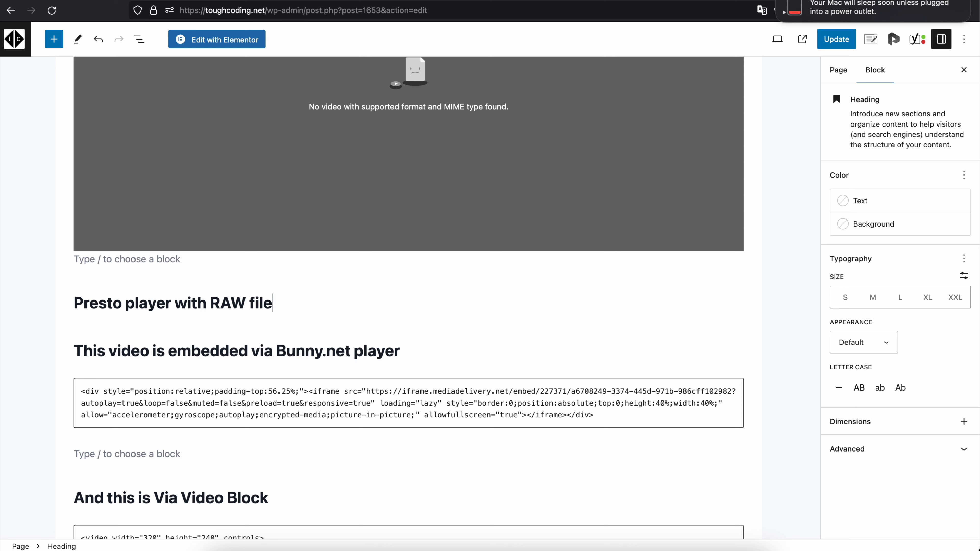
- Insert a Presto Video block below the new heading using the copied play_720p.mp4 storage URL, and save the page
key("Return")
type("/pre")
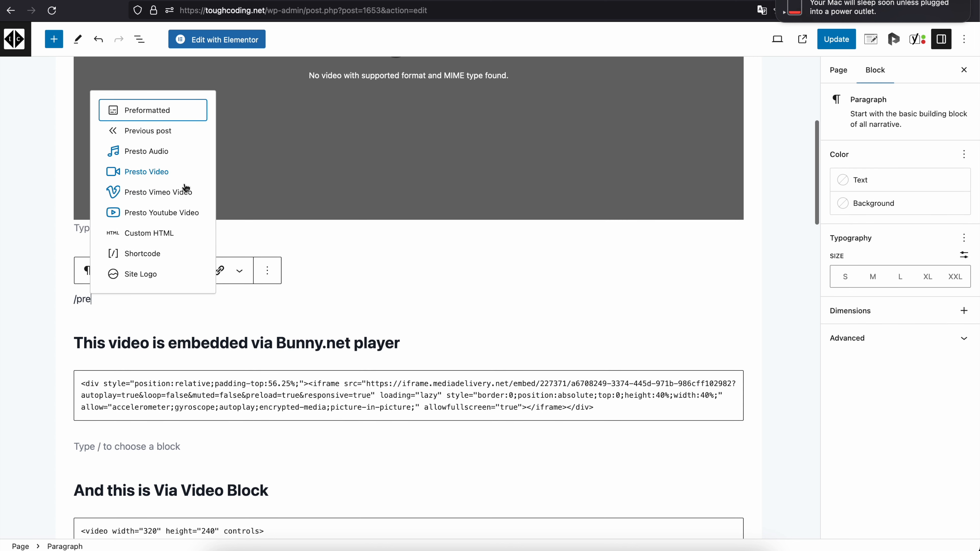
left_click(160, 178)
left_click(182, 416)
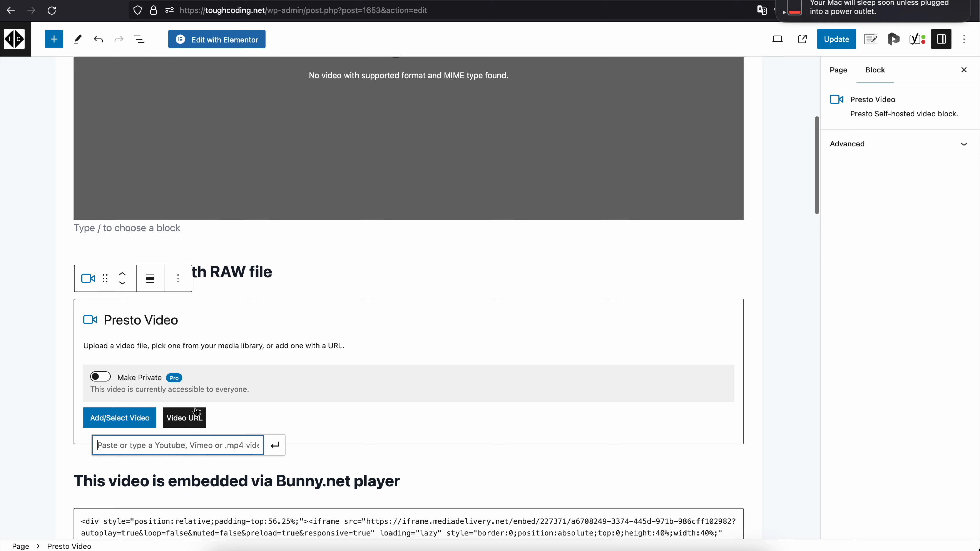
key("super+v")
key("Return")
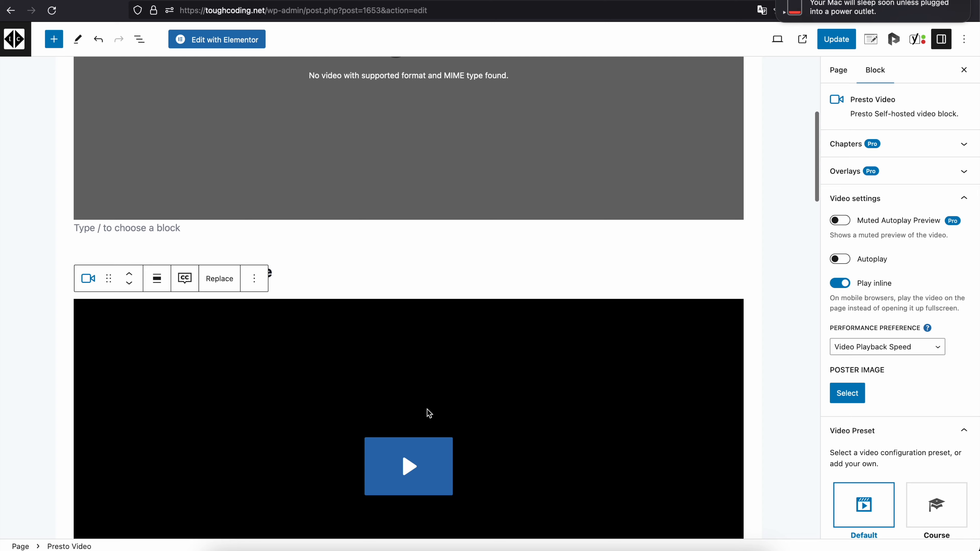
scroll(425, 408, "down", 5)
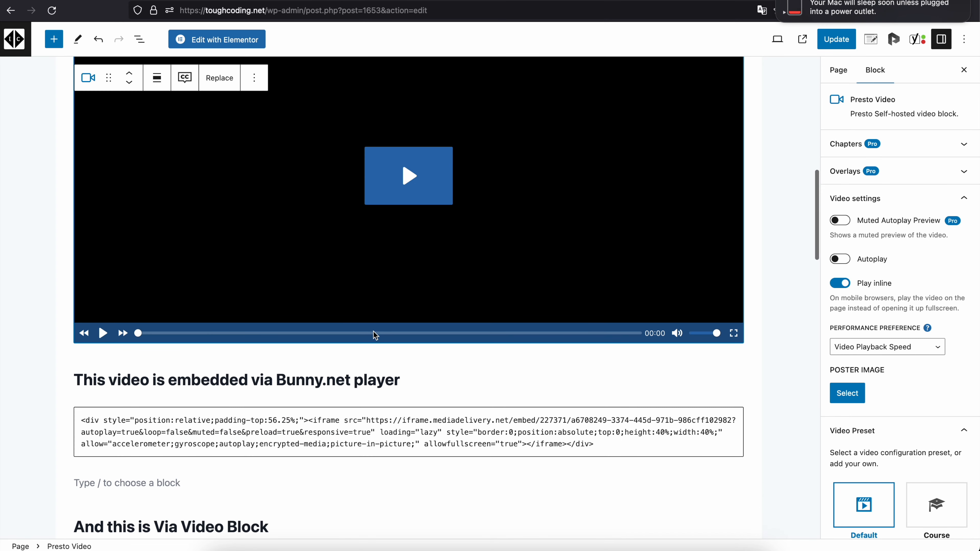
key("super+s")
- Switch to the published bunnynet page, reload it and try playing the video under "Presto player with RAW file"
left_click(489, 545)
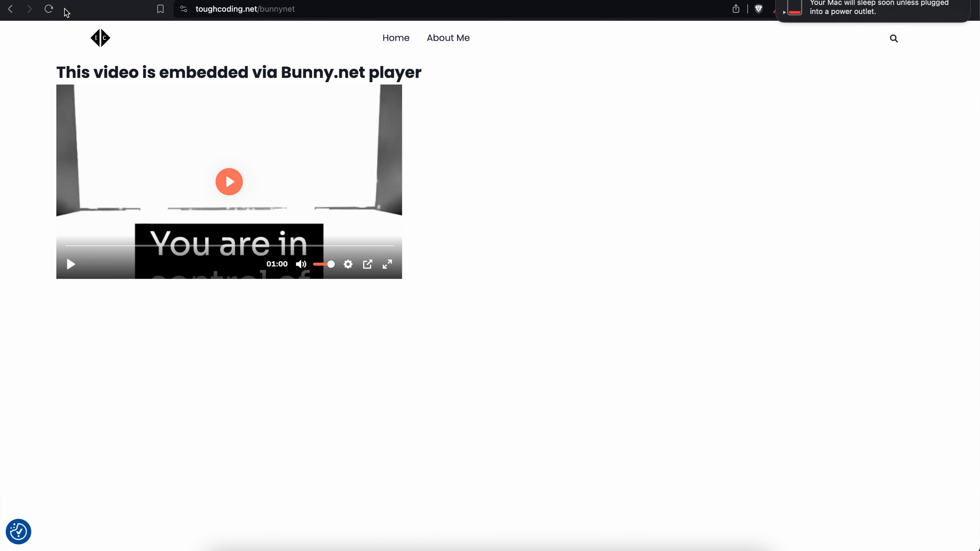
left_click(48, 9)
left_click_drag(169, 72, 238, 72)
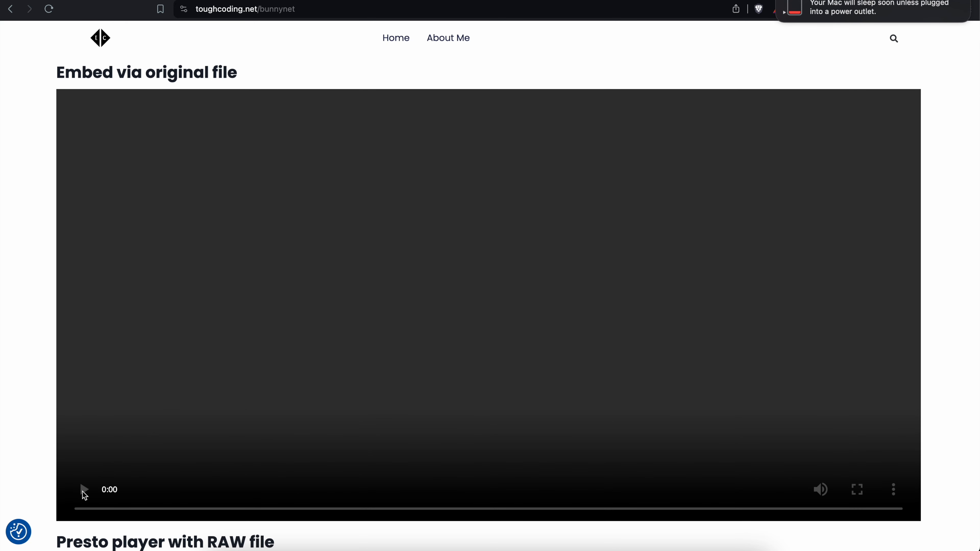
scroll(461, 279, "down", 10)
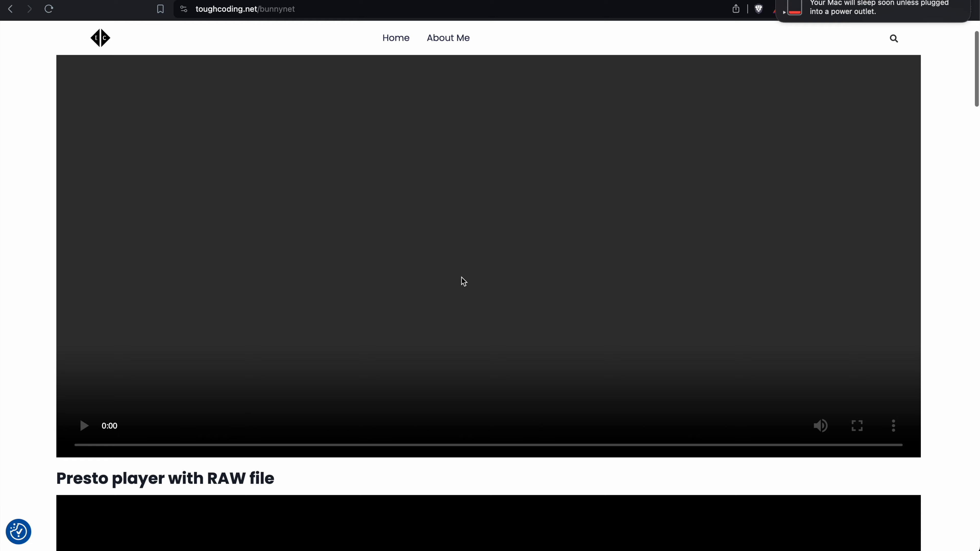
scroll(461, 277, "down", 1)
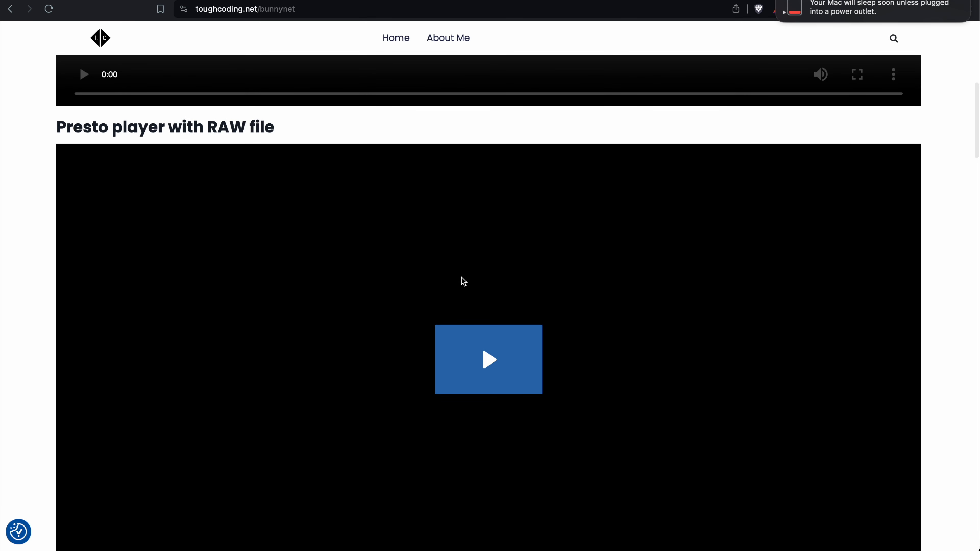
scroll(462, 277, "down", 1)
scroll(462, 277, "down", 2)
left_click(461, 278)
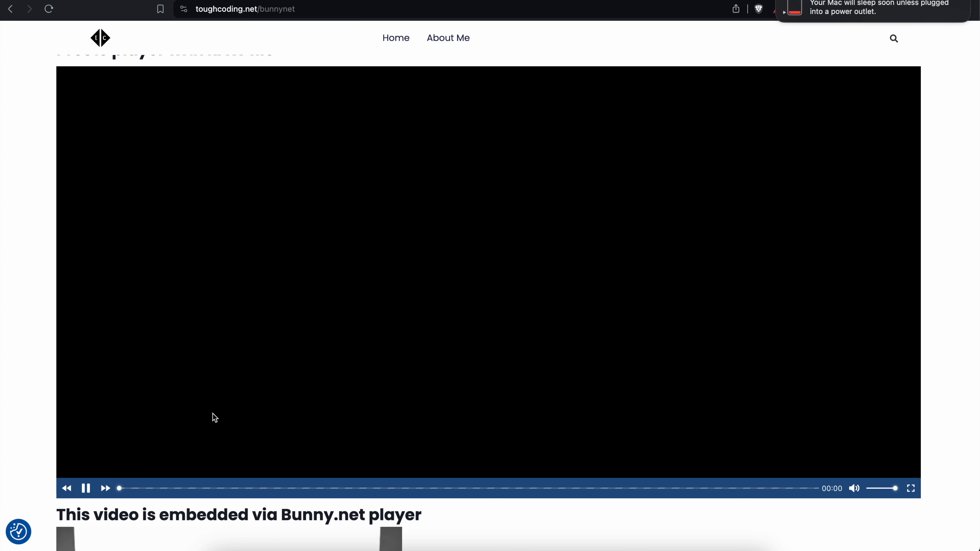
scroll(213, 417, "up", 1)
- Switch to Finder, expand the 720p folder, preview its video1.ts segment and return to the published page's Presto player
left_click(221, 550)
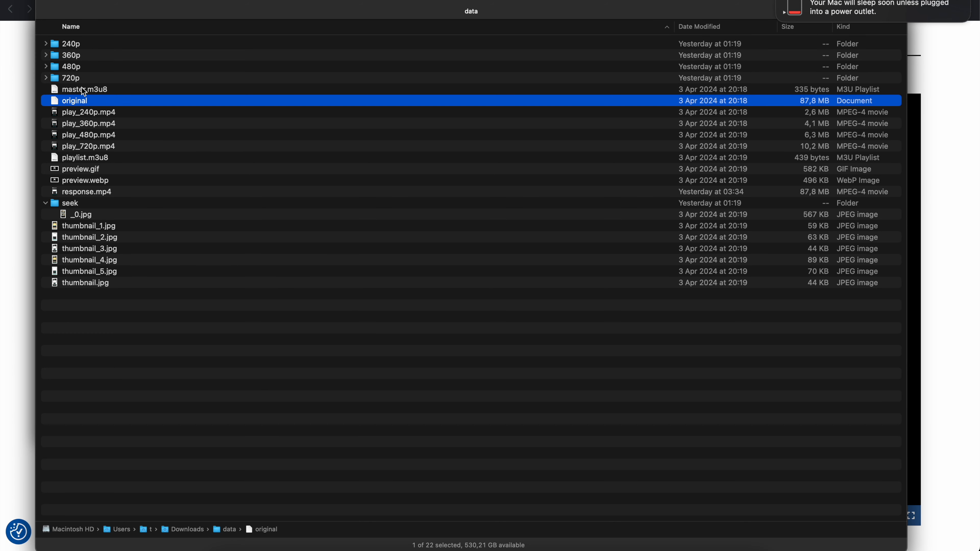
left_click(45, 78)
left_click(113, 112)
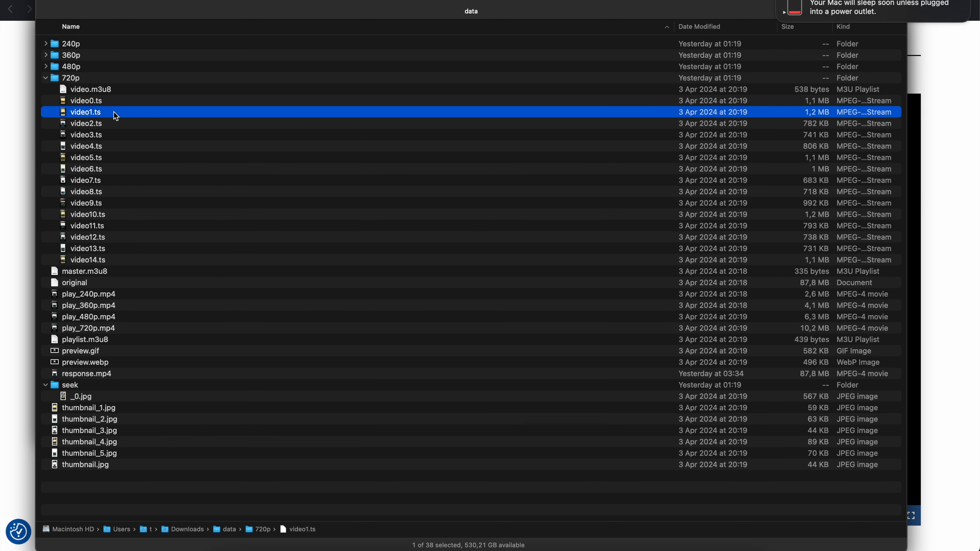
key("space")
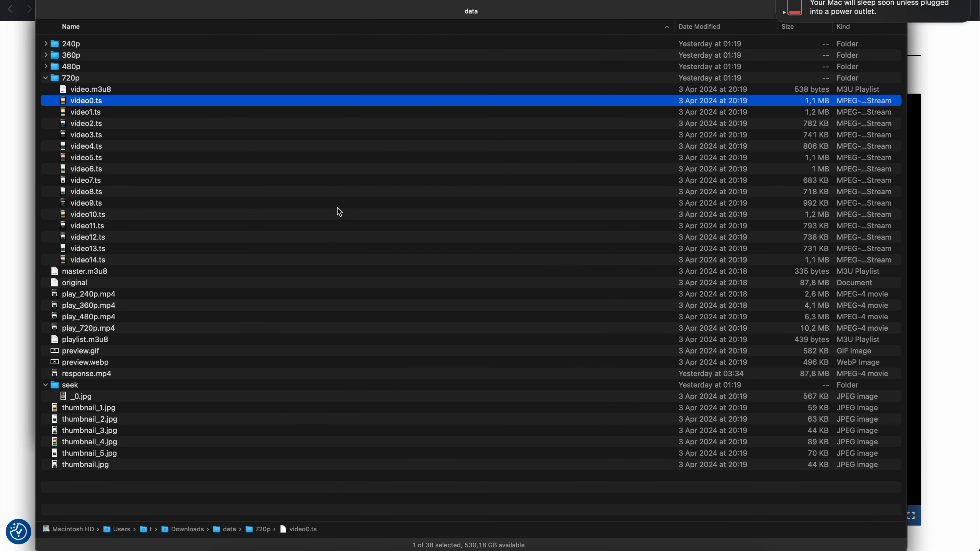
left_click(26, 73)
scroll(214, 289, "down", 1)
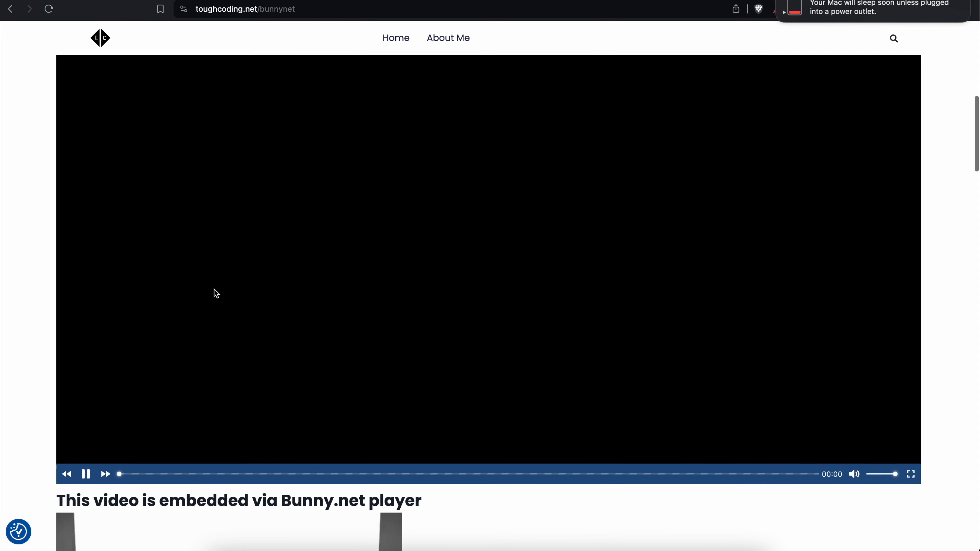
scroll(214, 289, "up", 2)
scroll(239, 408, "down", 1)
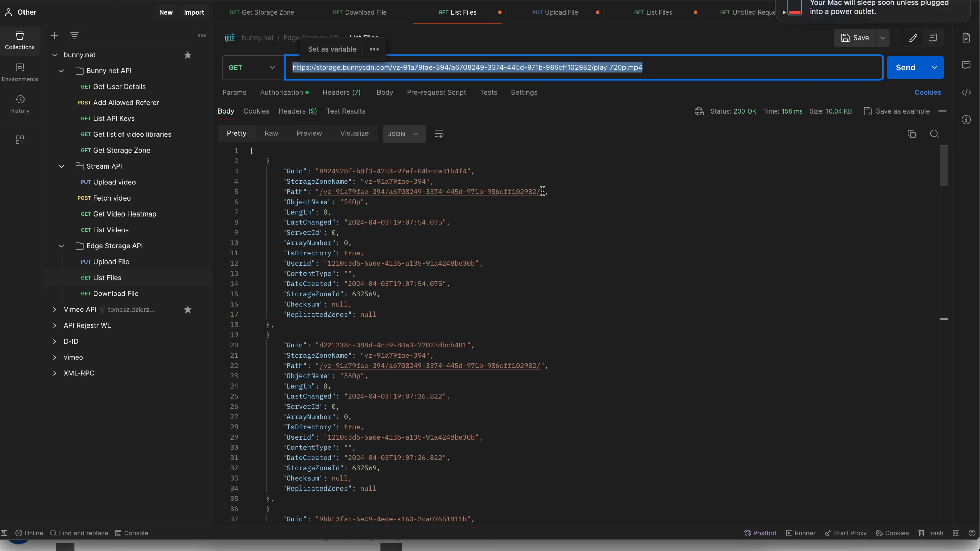
- In Postman, replace play_720p.mp4 in the List Files request URL with the ObjectName 240p followed by a slash, and copy the address
left_click_drag(542, 192, 413, 192)
left_click(351, 203)
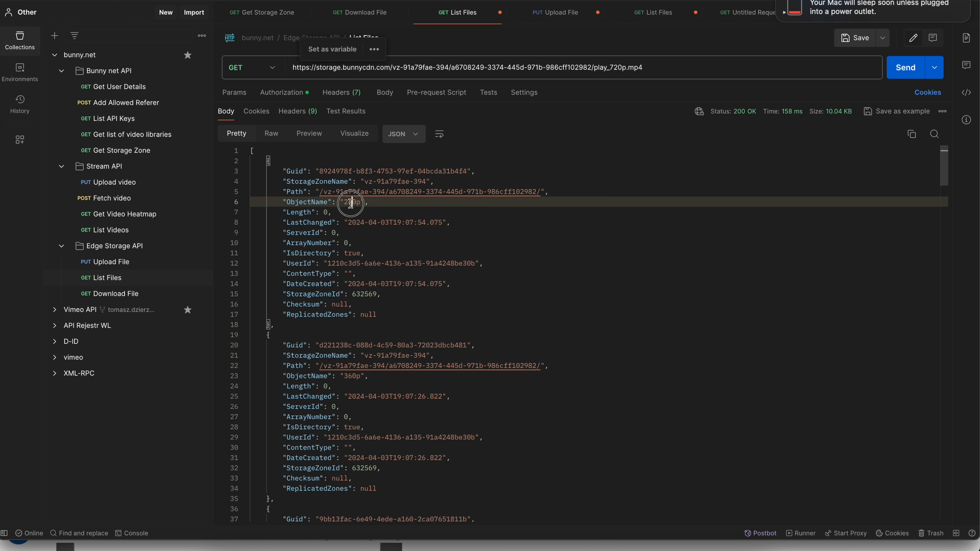
double_click(351, 202)
key("super+c")
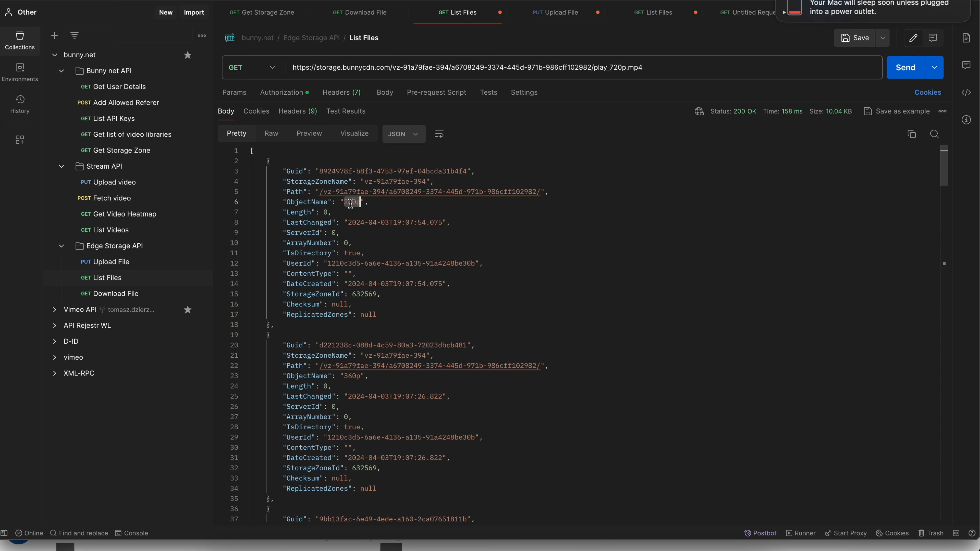
triple_click(595, 70)
left_click(661, 70)
left_click_drag(661, 69, 594, 70)
key("super+v")
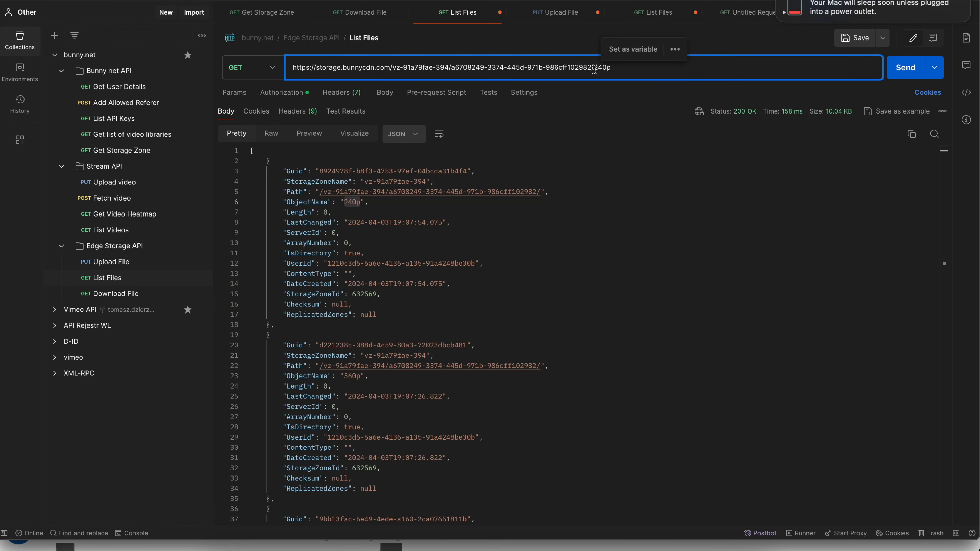
type("/")
left_click_drag(631, 66, 215, 66)
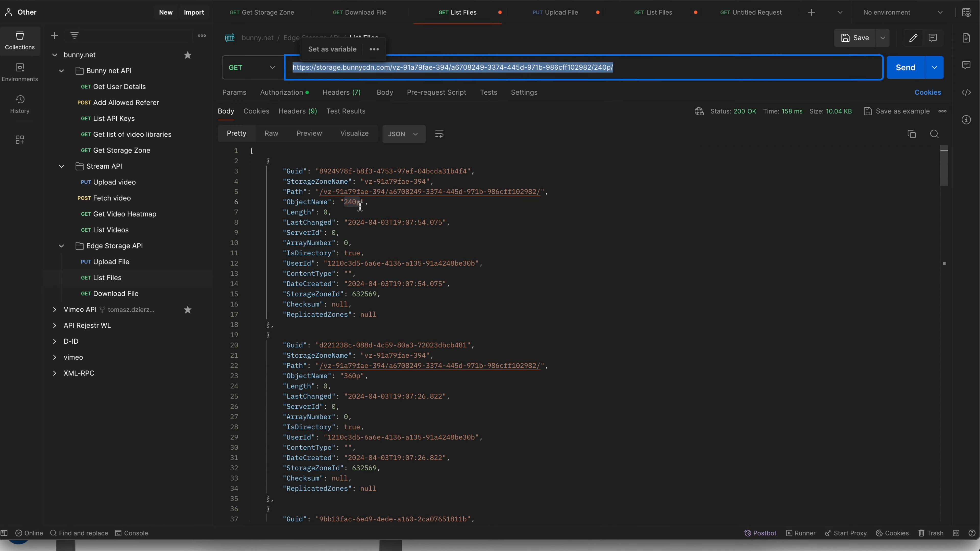
- Switch to Finder and examine the 240p folder's contents from video.m3u8 to video14.ts
left_click(217, 550)
left_click(132, 56)
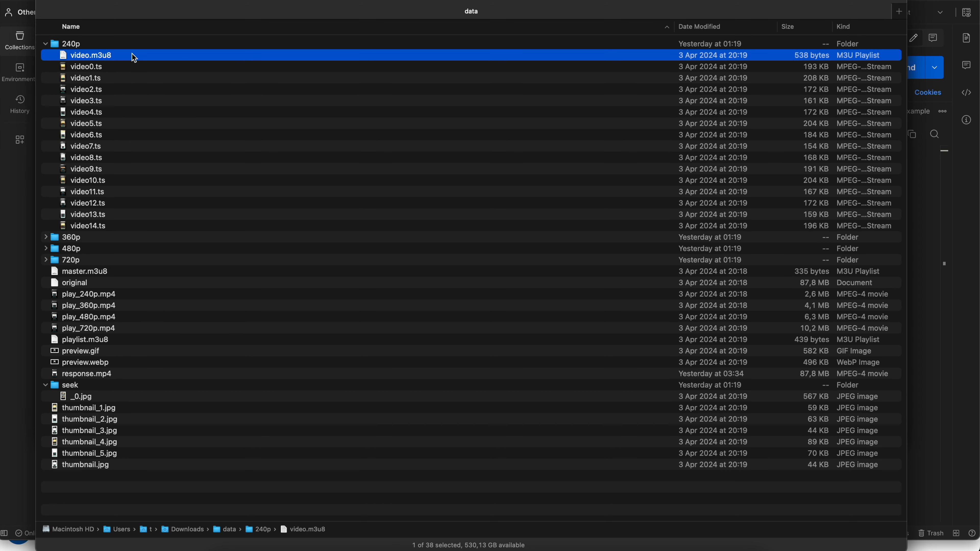
left_click(108, 228)
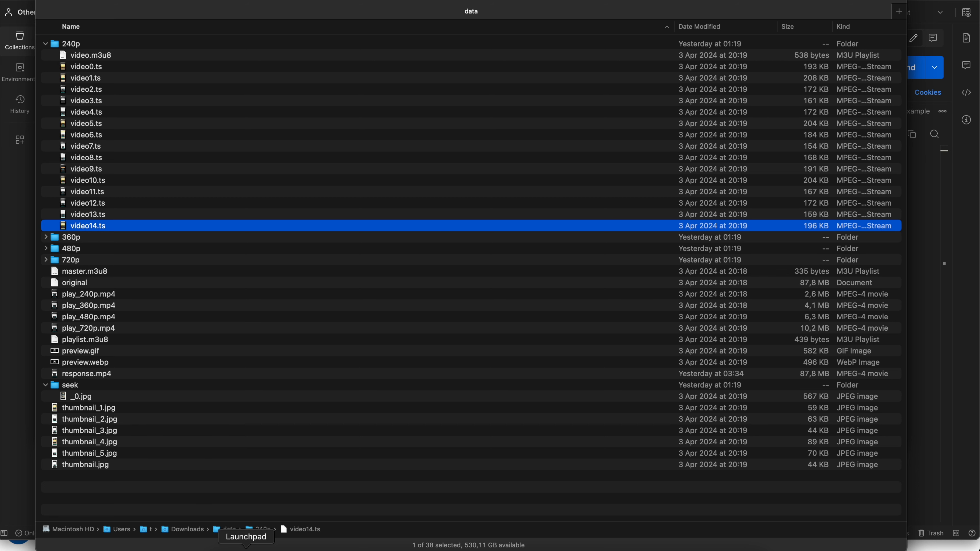
- In the WordPress code editor, replace the Presto Player source with the storage URL ending in 240p/, update the page and return to the visual editor
left_click(271, 546)
key("super+v")
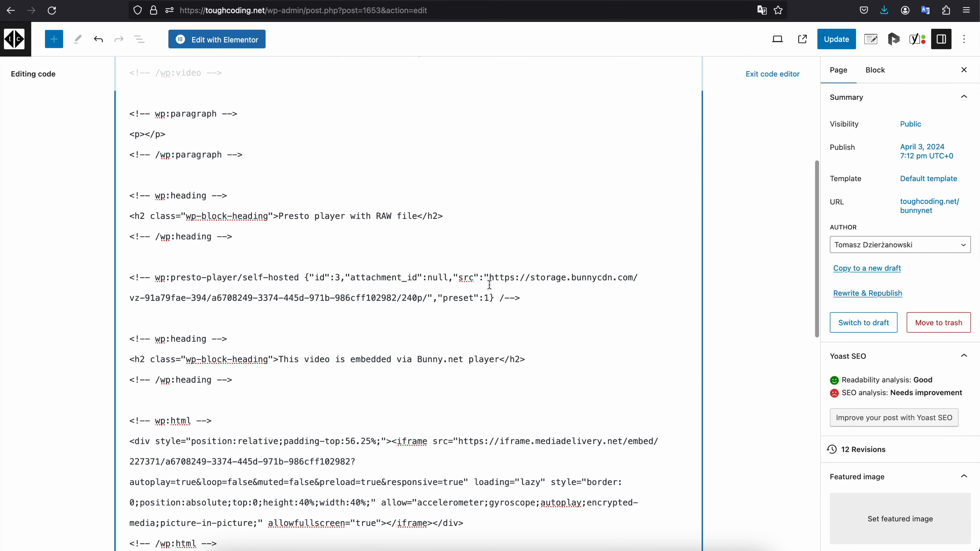
left_click(835, 40)
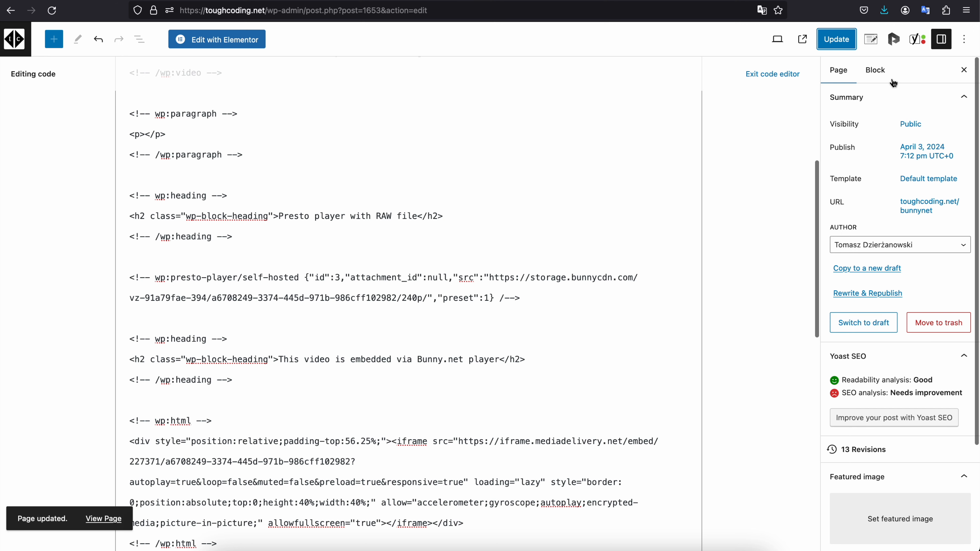
left_click(772, 74)
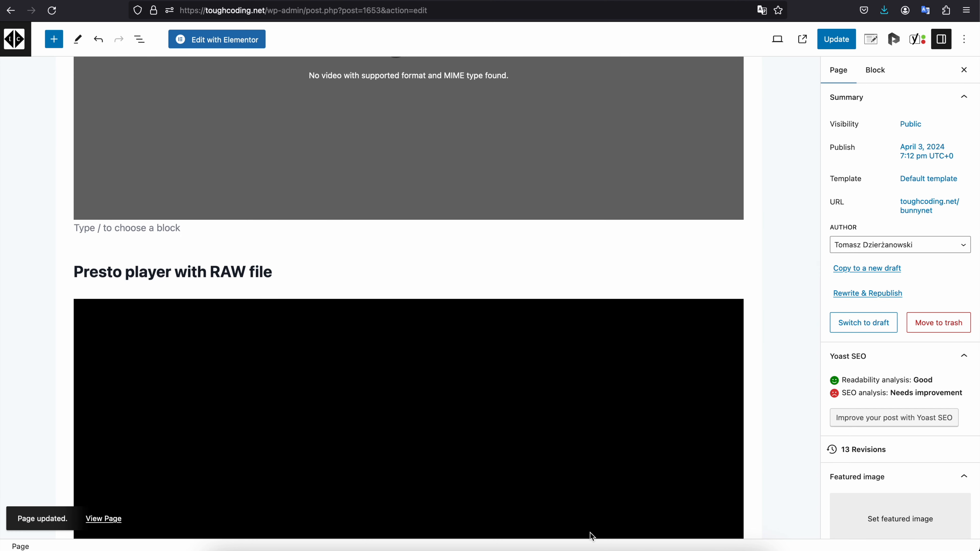
- Switch to the published page and examine the Presto player and the context options of the "Embed via original file" video
left_click(514, 546)
scroll(291, 245, "down", 10)
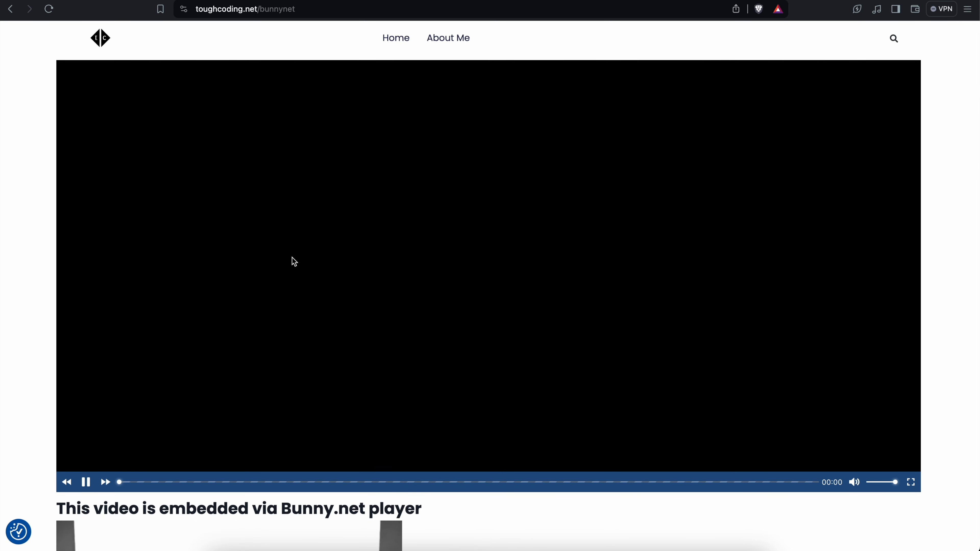
scroll(292, 257, "up", 10)
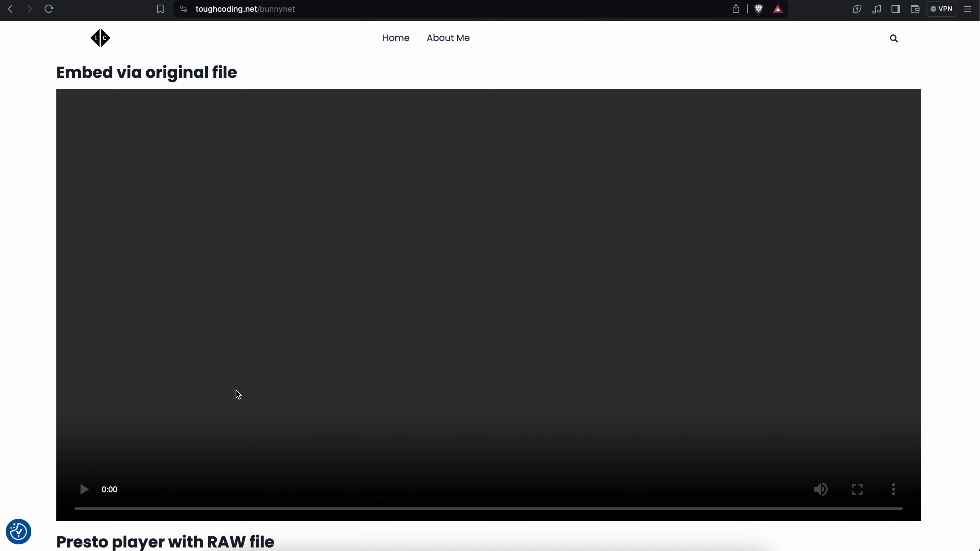
left_click_drag(58, 72, 244, 81)
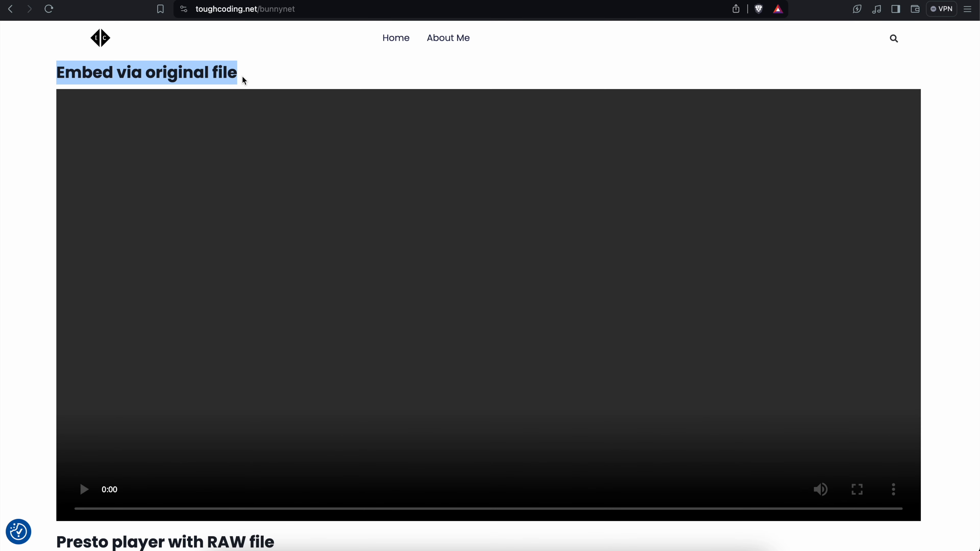
right_click(234, 154)
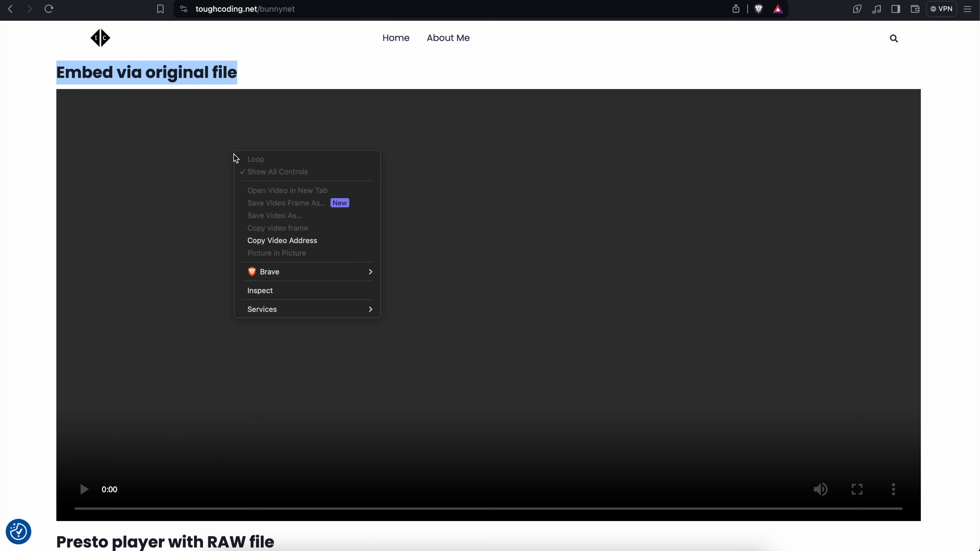
left_click(261, 143)
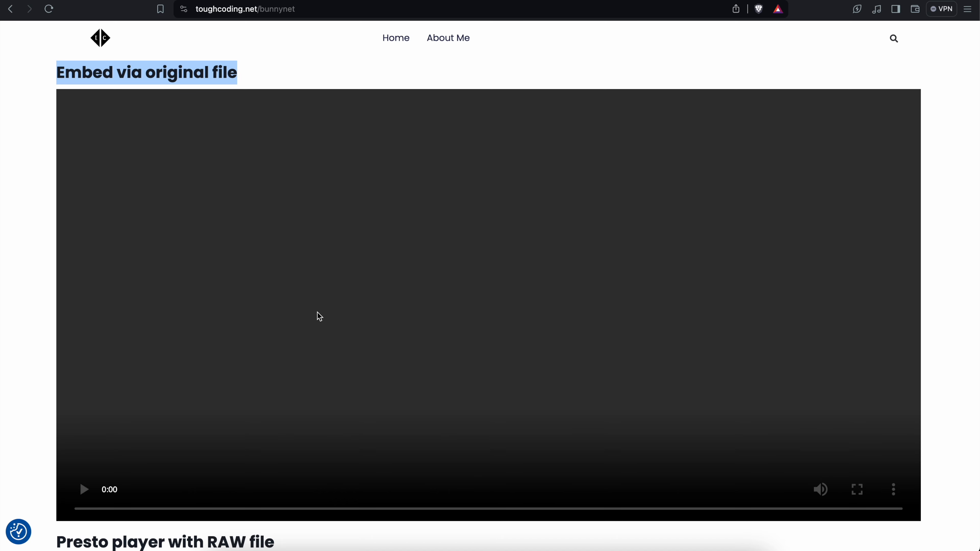
scroll(319, 316, "down", 10)
scroll(319, 292, "down", 1)
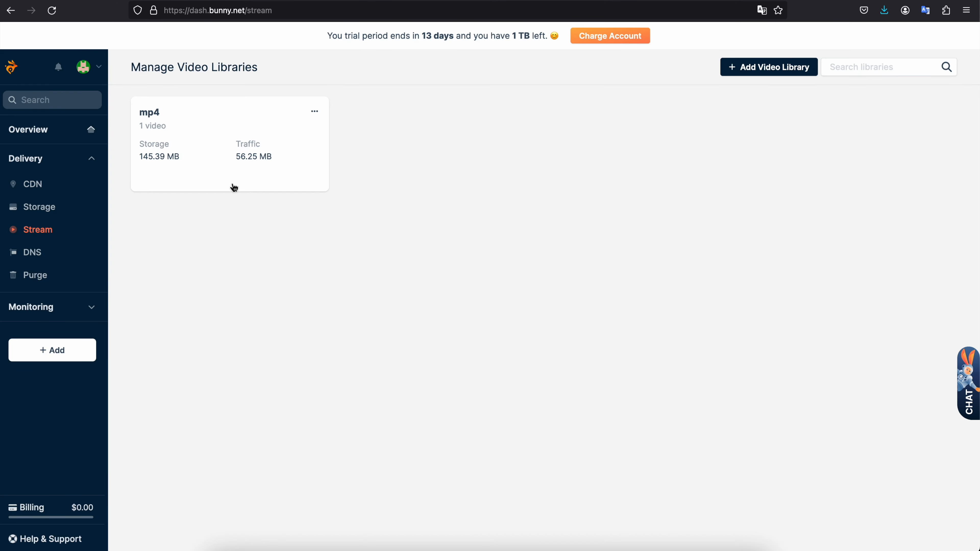
- Close the video details, examine the Storage Zones list for the account's zones, and return to the Stream video libraries
left_click(219, 142)
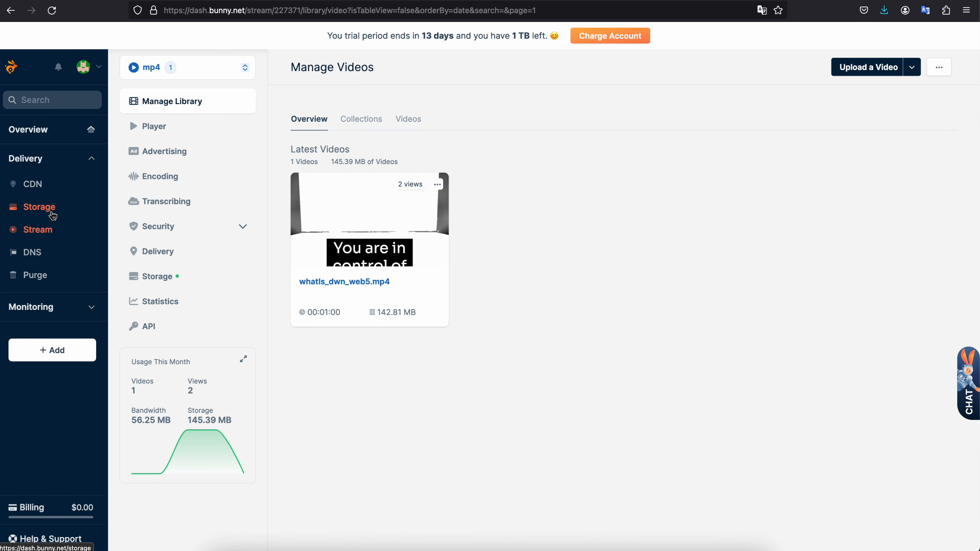
left_click(53, 216)
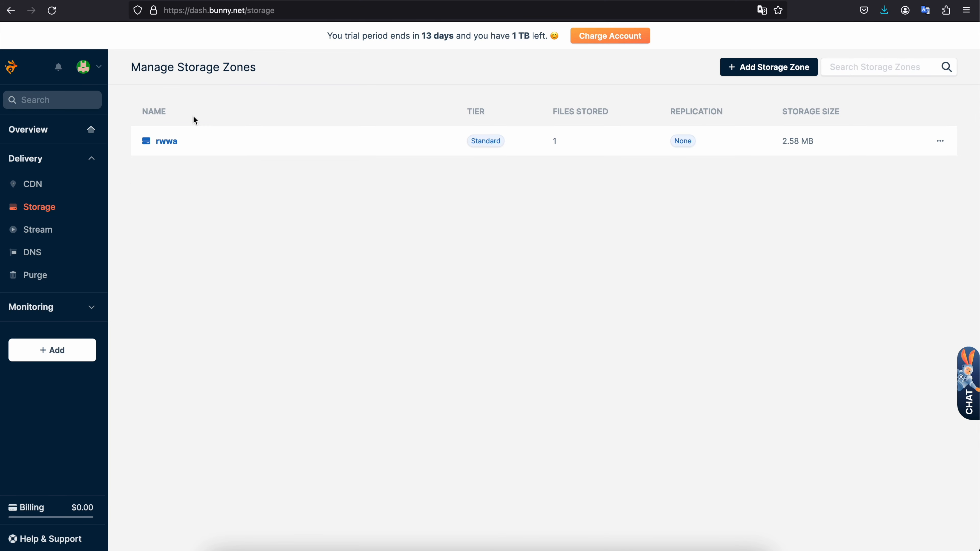
left_click_drag(187, 77, 258, 70)
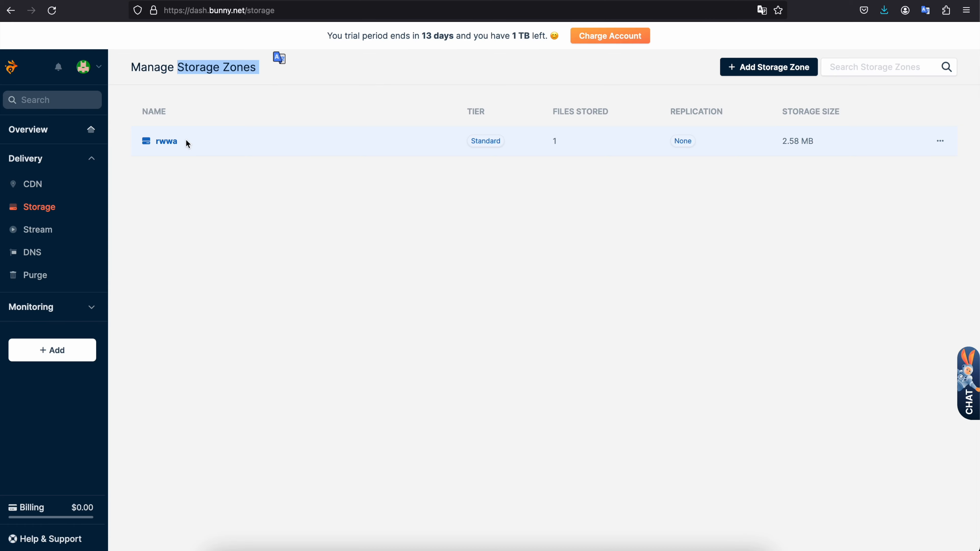
left_click(67, 229)
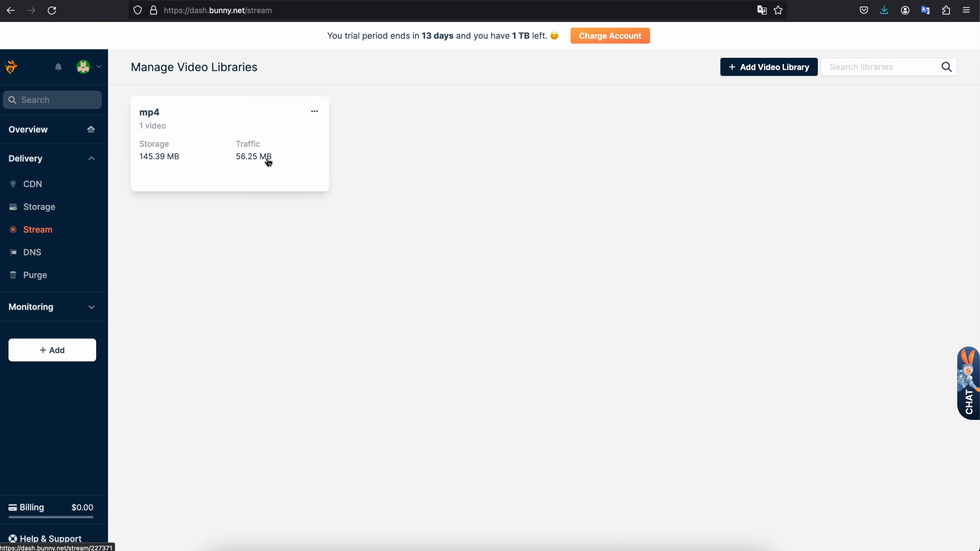
- Switch to Postman and open the "Get list of video libraries" request from the Bunny net API folder
left_click(579, 540)
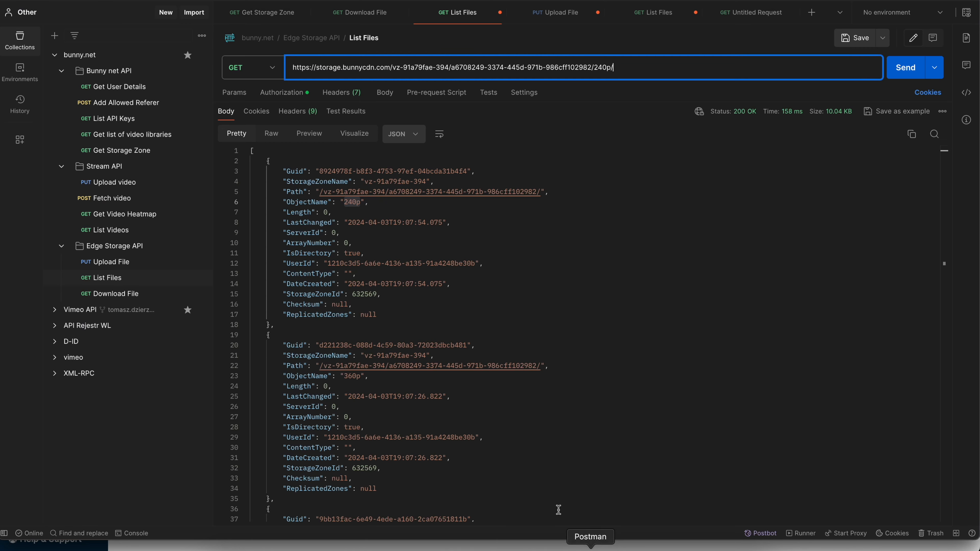
left_click(462, 232)
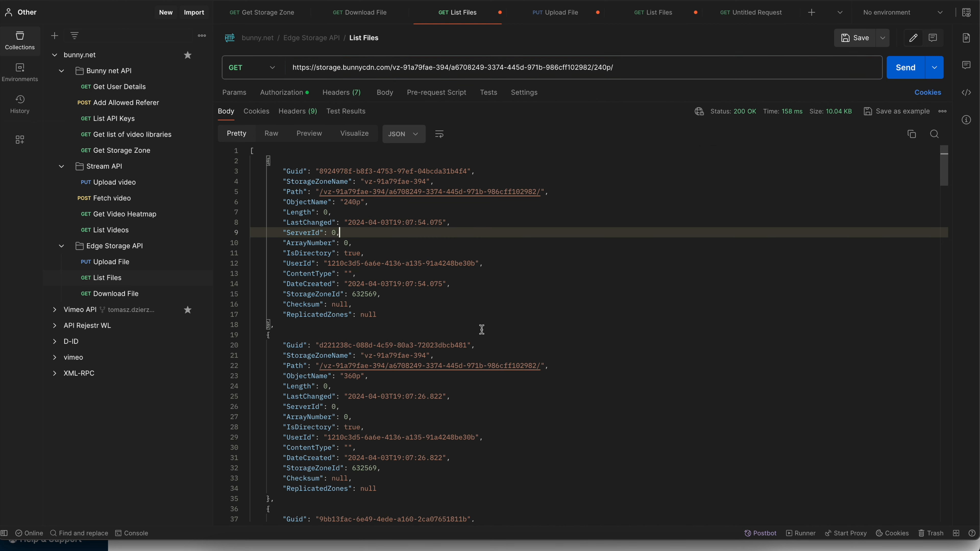
left_click(153, 141)
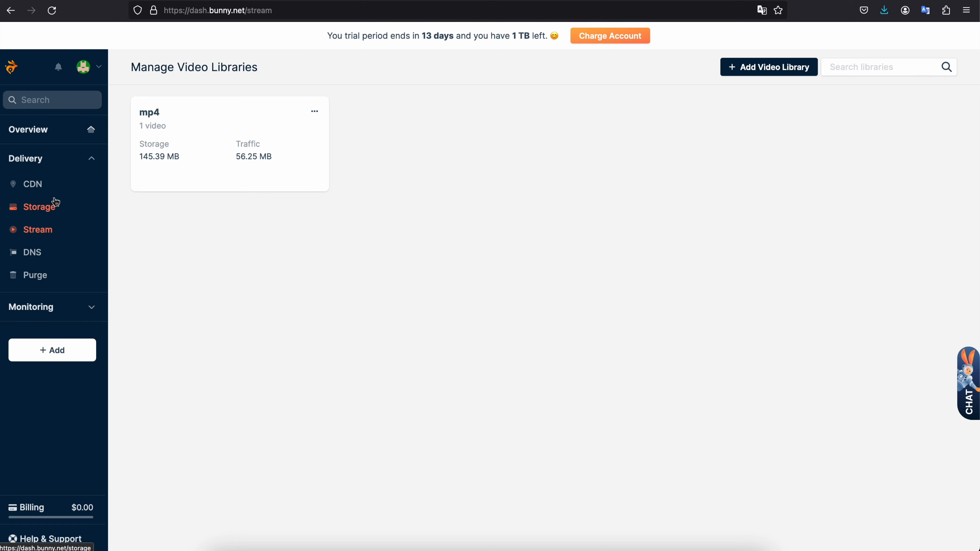
- In the bunny.net dashboard, open the account settings and copy the account API key
left_click(93, 68)
left_click(98, 121)
left_click(206, 69)
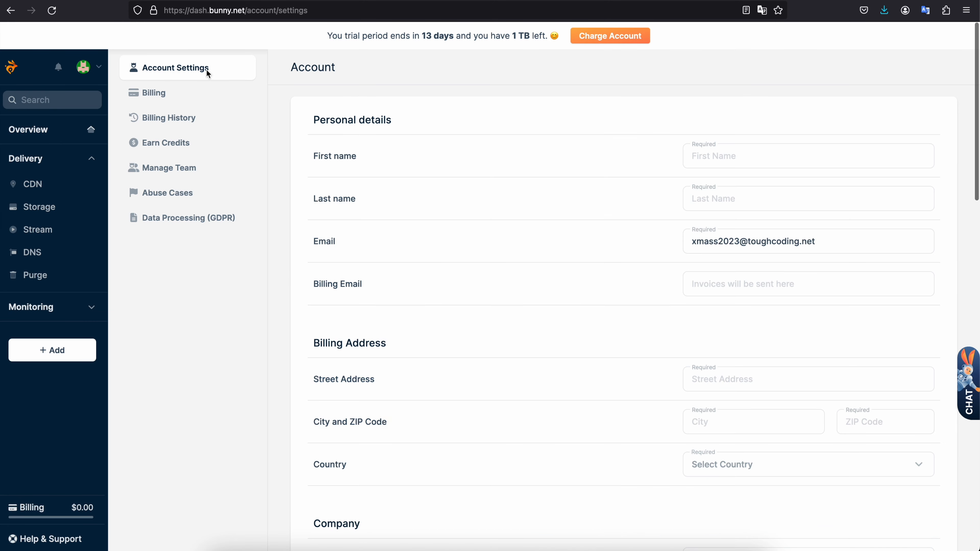
scroll(403, 324, "down", 15)
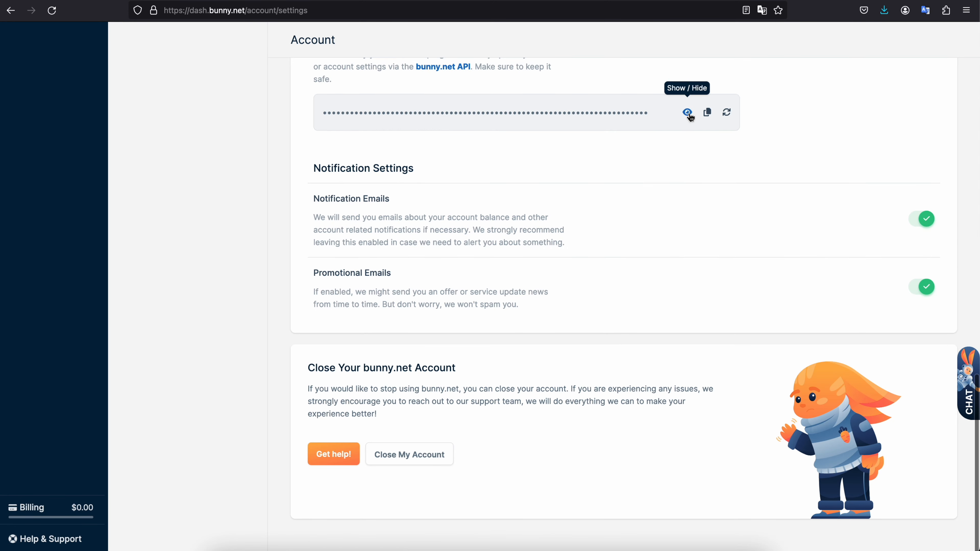
left_click(707, 112)
- Switch to Postman, replace the AccessKey value with the copied account API key, and send the "Get list of video libraries" request
left_click(591, 547)
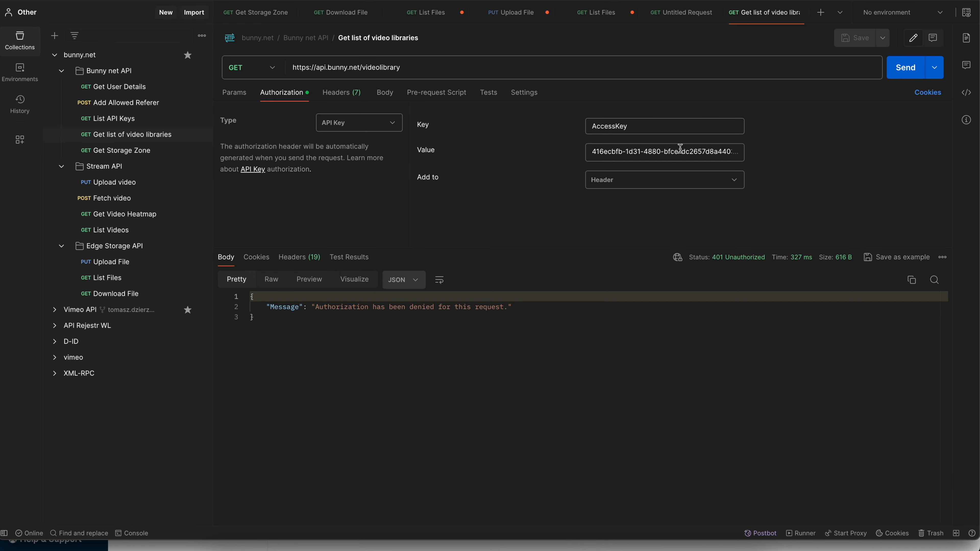
left_click(678, 149)
key("ctrl+a")
key("ctrl+v")
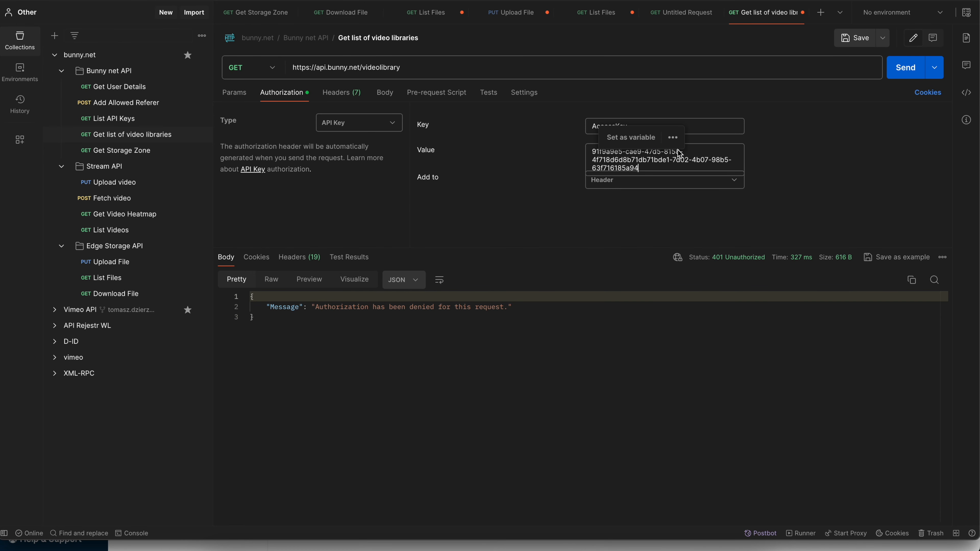
left_click(868, 171)
left_click(903, 72)
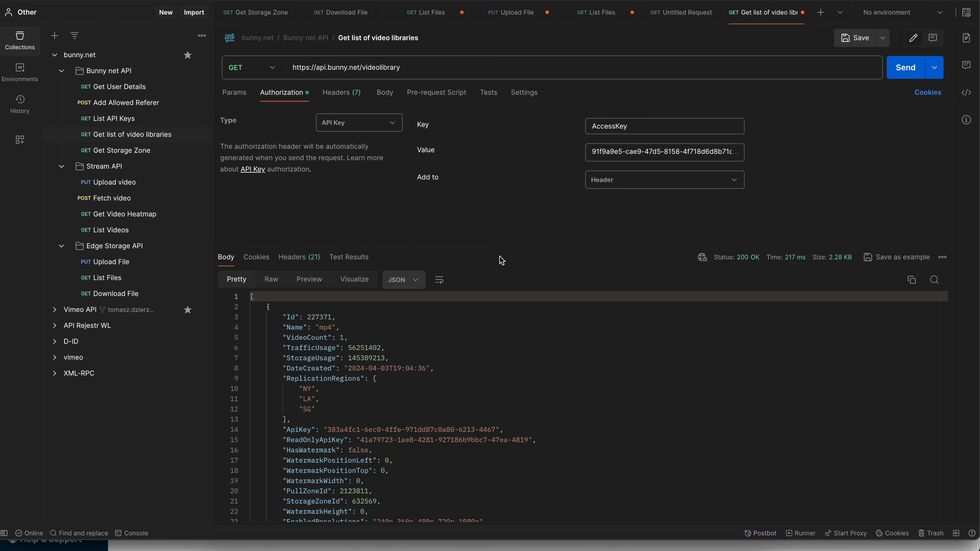
- Enlarge the response area and examine the mp4 library's entry, highlighting its StorageZoneId field
left_click_drag(495, 248, 514, 104)
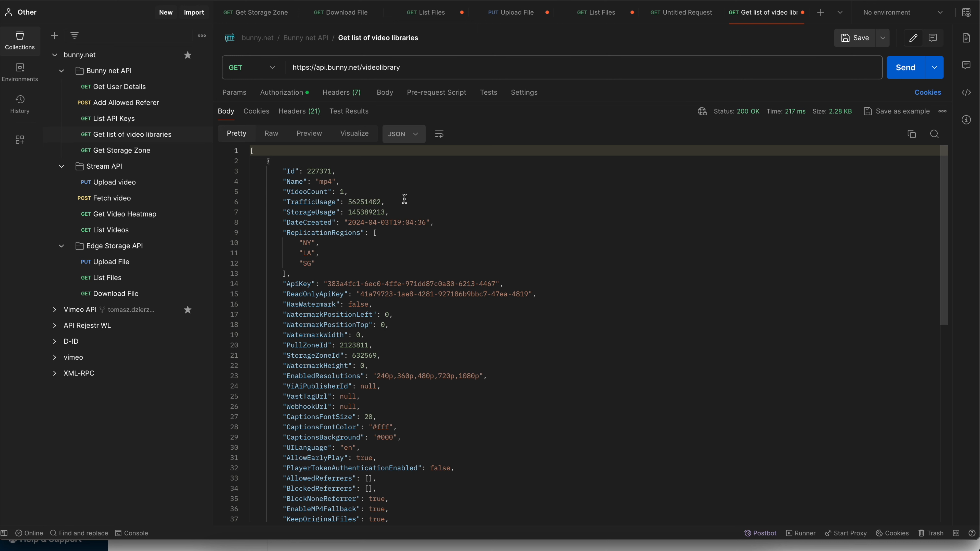
scroll(405, 198, "down", 10)
scroll(320, 171, "up", 10)
left_click(343, 182)
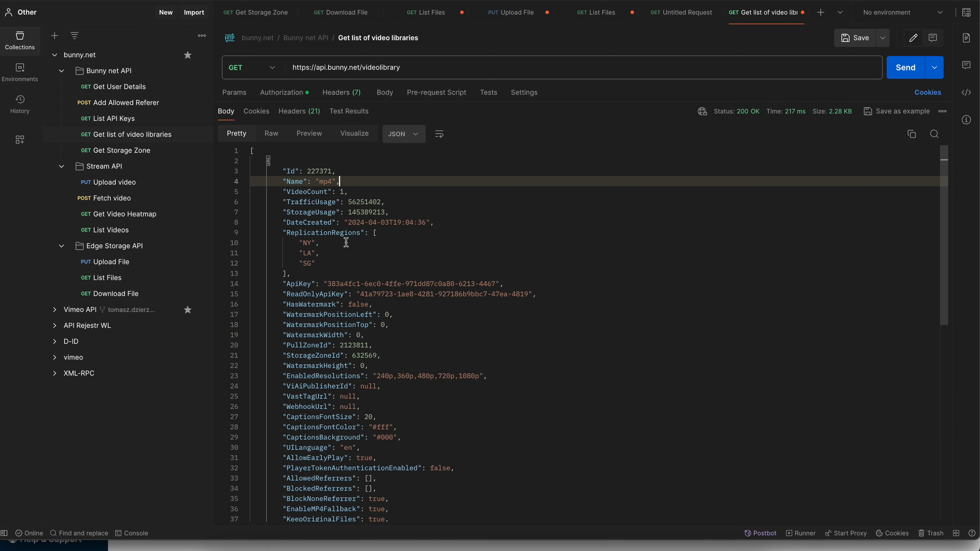
double_click(317, 353)
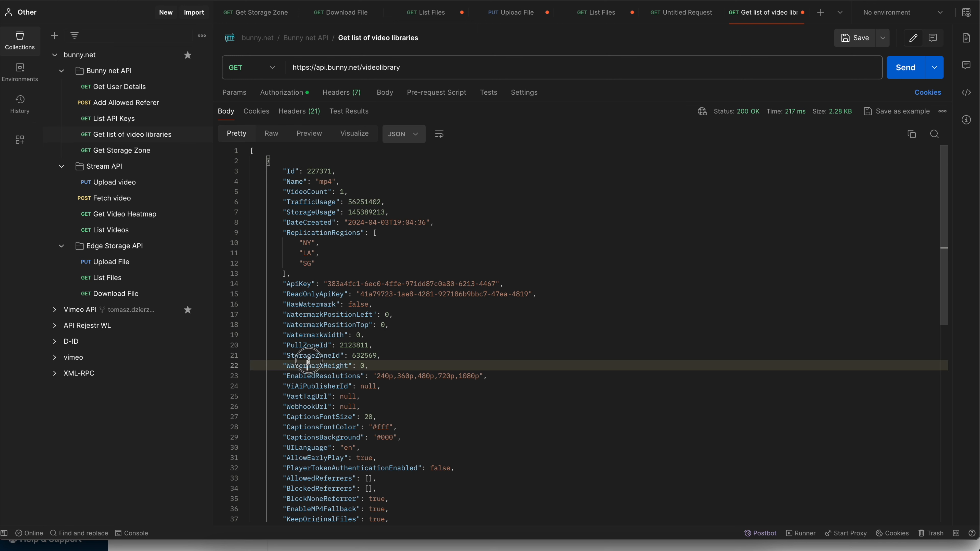
- Send the Get Storage Zone request for the mp4 library's zone and select the Password value in the enlarged response
left_click(135, 151)
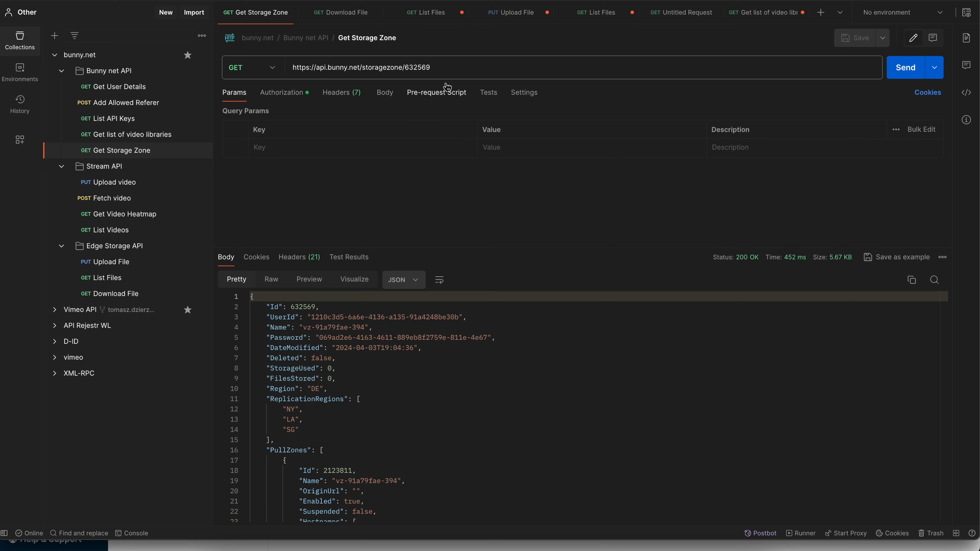
left_click(904, 67)
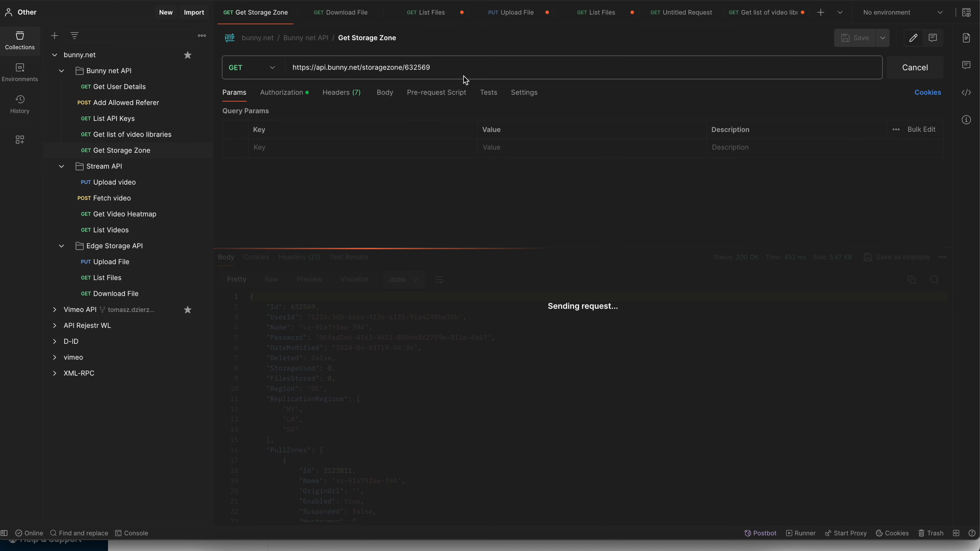
double_click(413, 72)
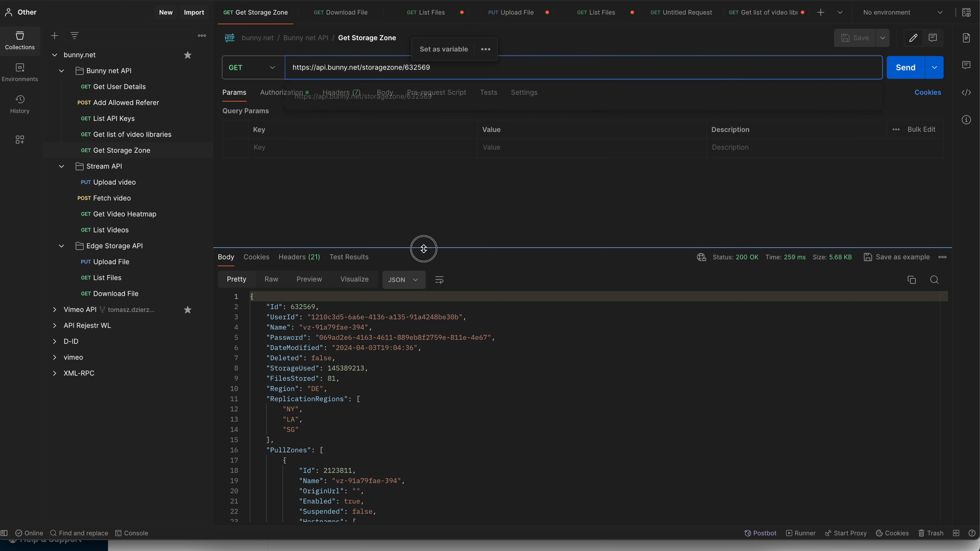
left_click_drag(422, 248, 422, 141)
left_click(405, 294)
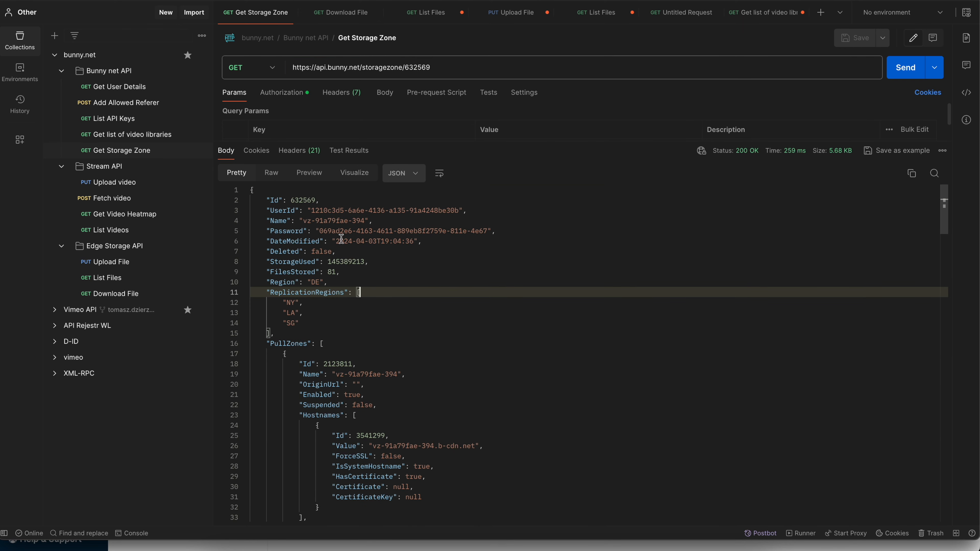
left_click_drag(319, 232, 487, 230)
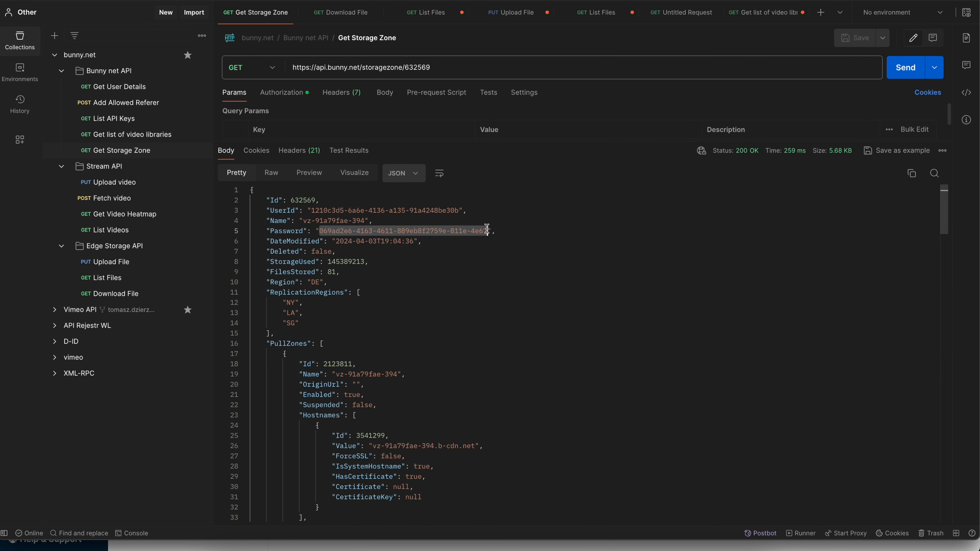
- Switch to the bunny.net dashboard, open whatIs_dwn_web5.mp4 in the mp4 library and copy the link behind its Download option
left_click(272, 545)
scroll(469, 226, "up", 15)
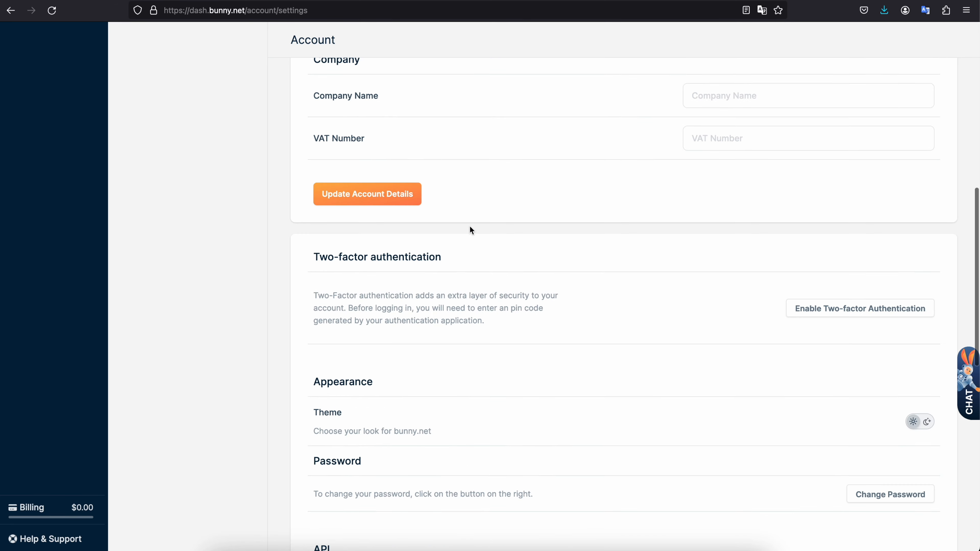
left_click(56, 229)
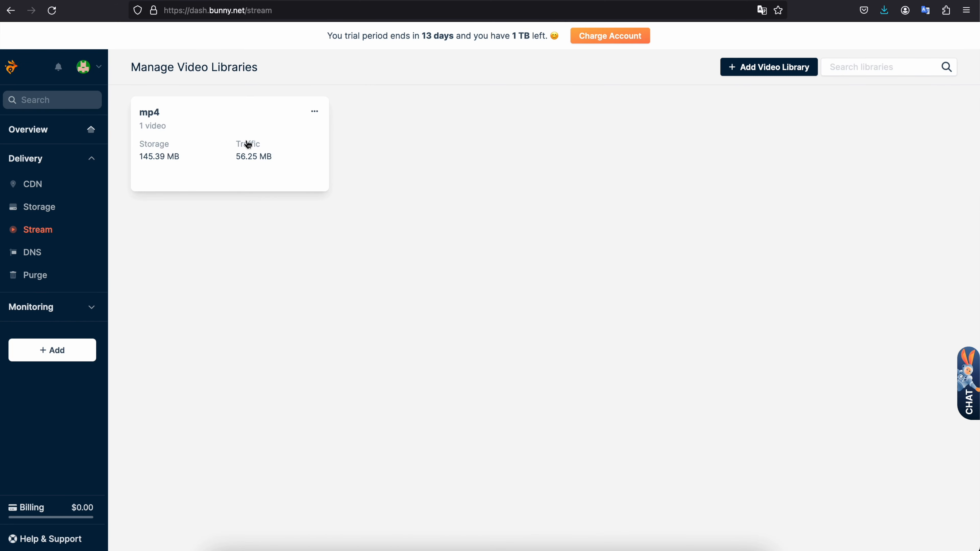
left_click(247, 143)
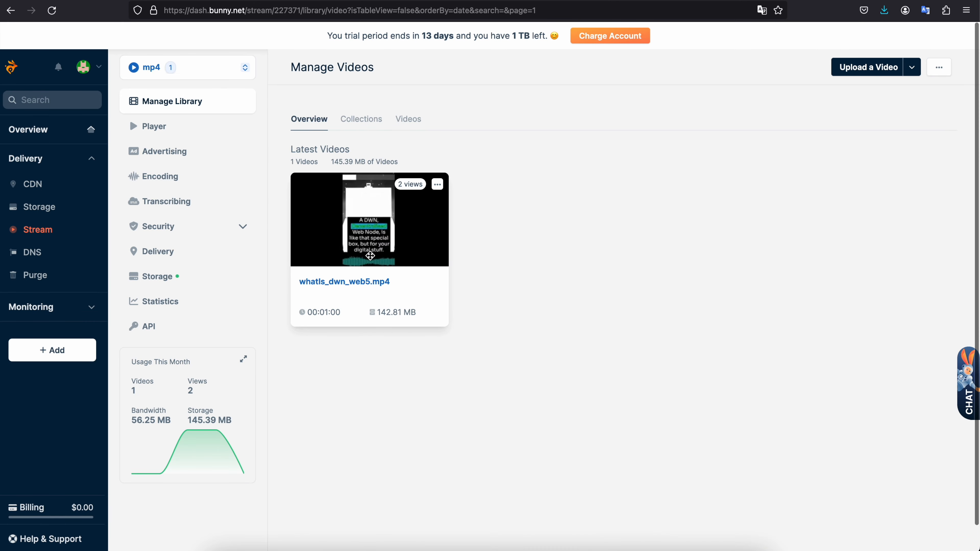
left_click(370, 241)
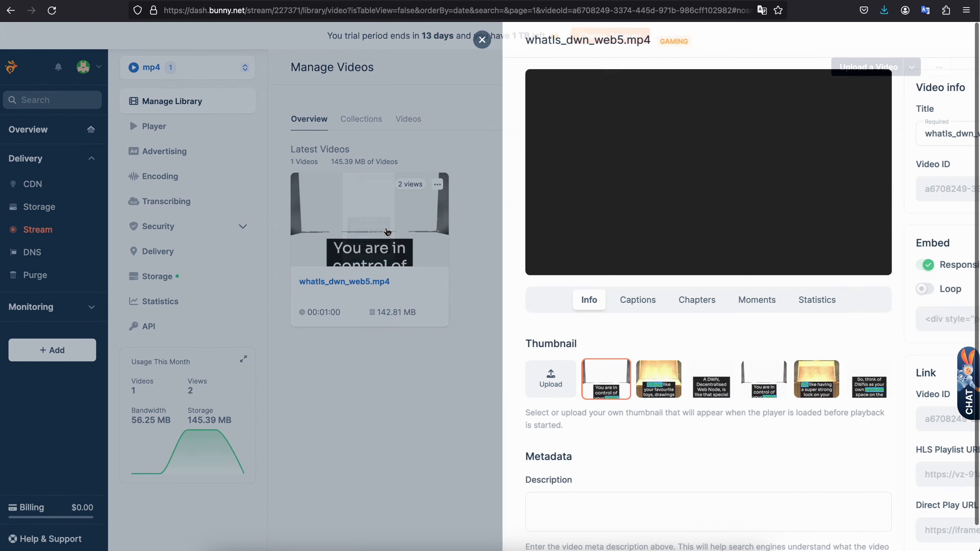
right_click(849, 40)
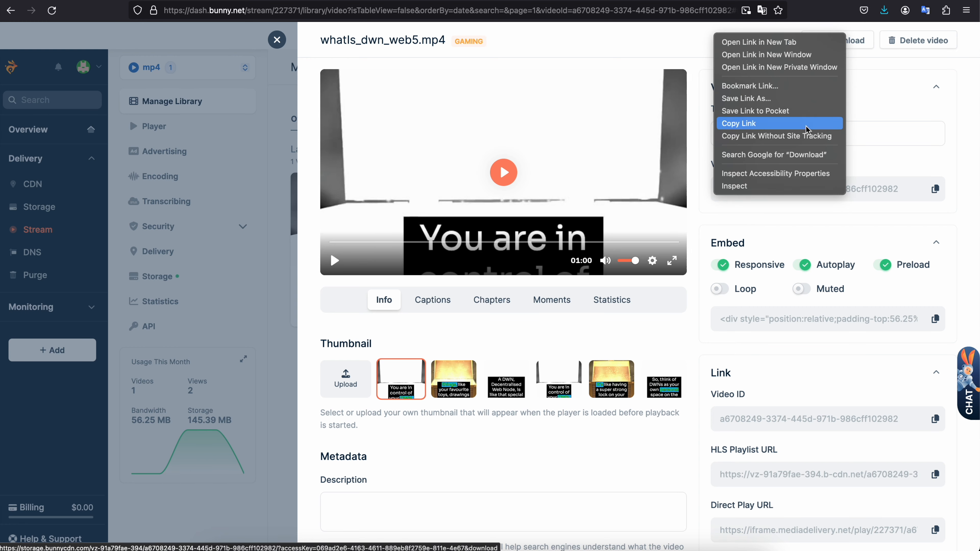
left_click(745, 124)
- Paste the download link with its access key into the video's Description field and highlight the start of the access key
left_click(440, 509)
key("super+v")
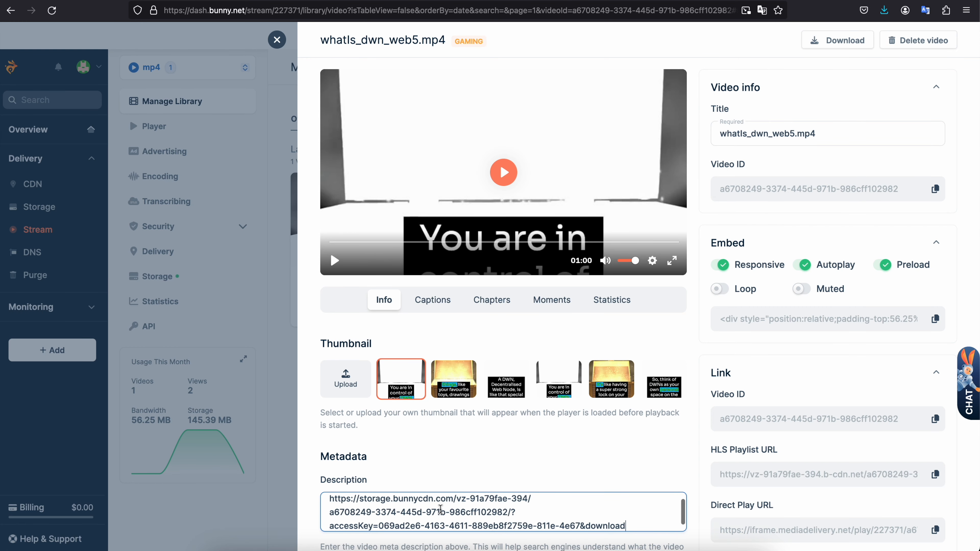
mouse_move(384, 519)
left_mouse_down()
mouse_move(394, 521)
mouse_move(381, 519)
left_mouse_up()
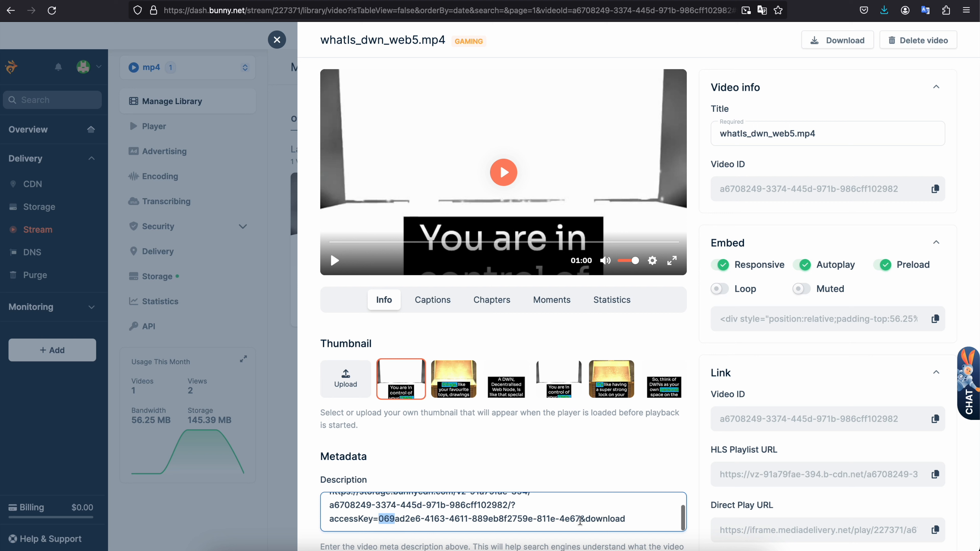
- Switch to Postman, review the "Get list of video libraries" response and return to the Get Storage Zone request
left_click(590, 546)
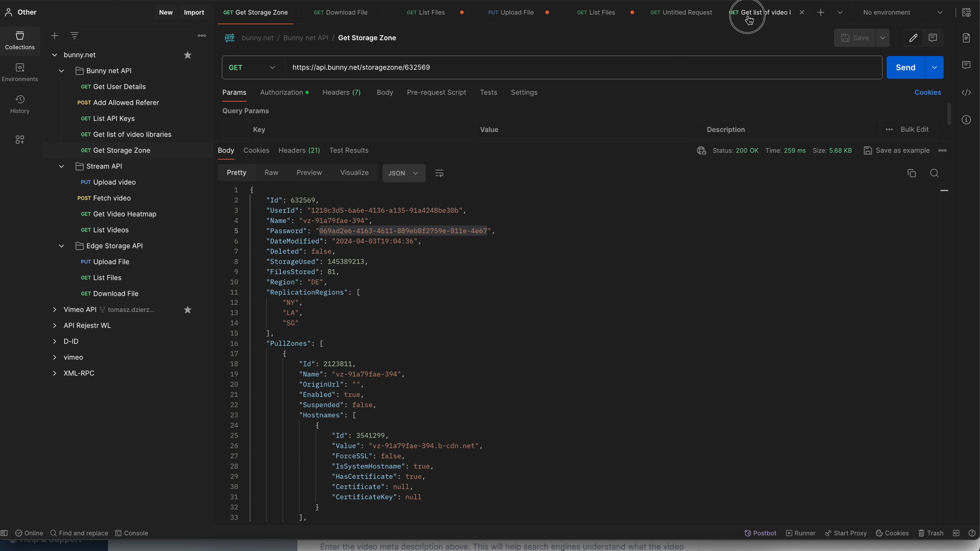
left_click(758, 12)
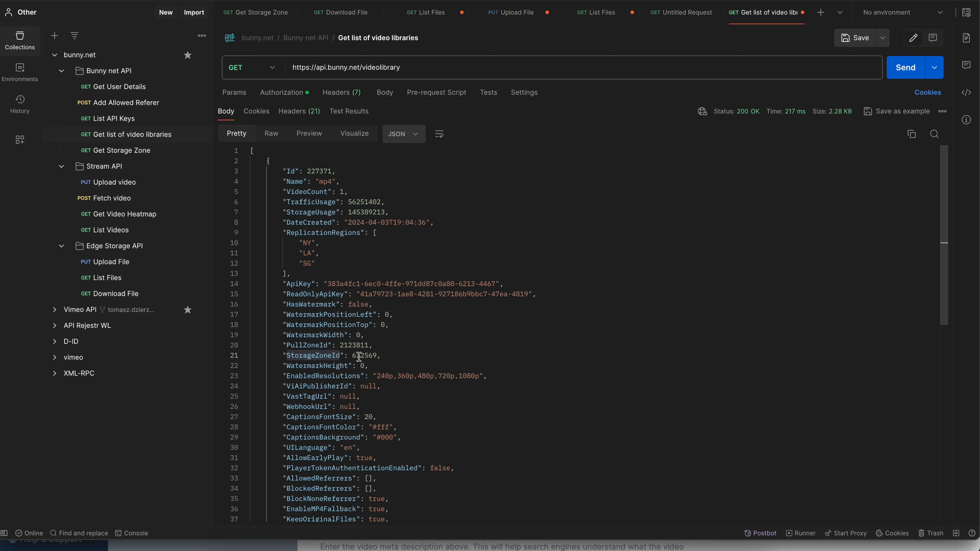
left_click(840, 12)
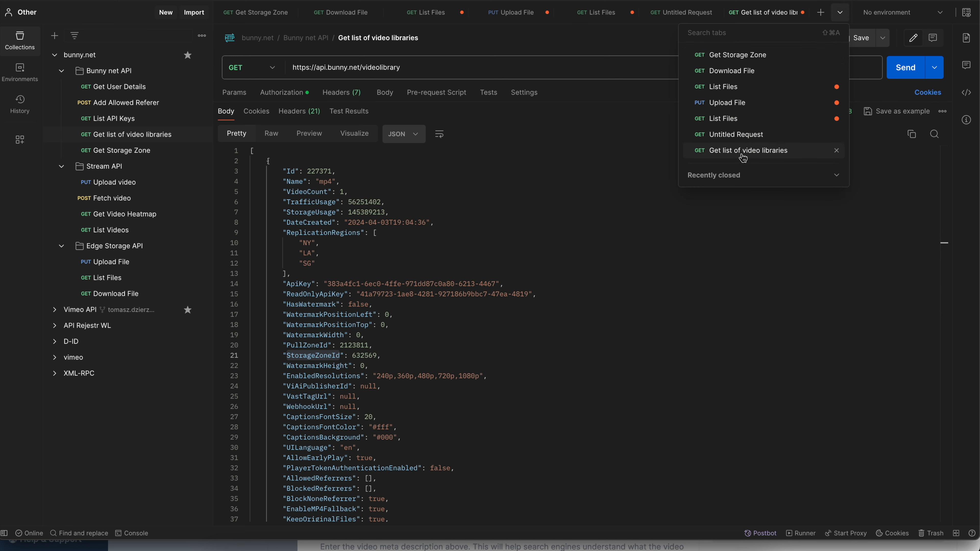
left_click(738, 55)
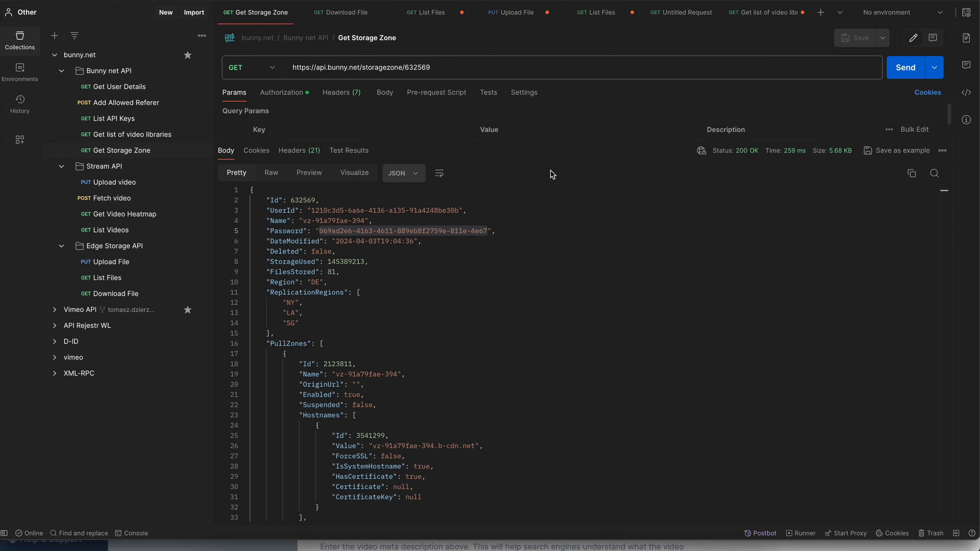
- Highlight the api.bunny.net/ host in the Get Storage Zone URL and the Password value in its response
left_click_drag(318, 69, 362, 70)
left_click(334, 70)
left_click(316, 70)
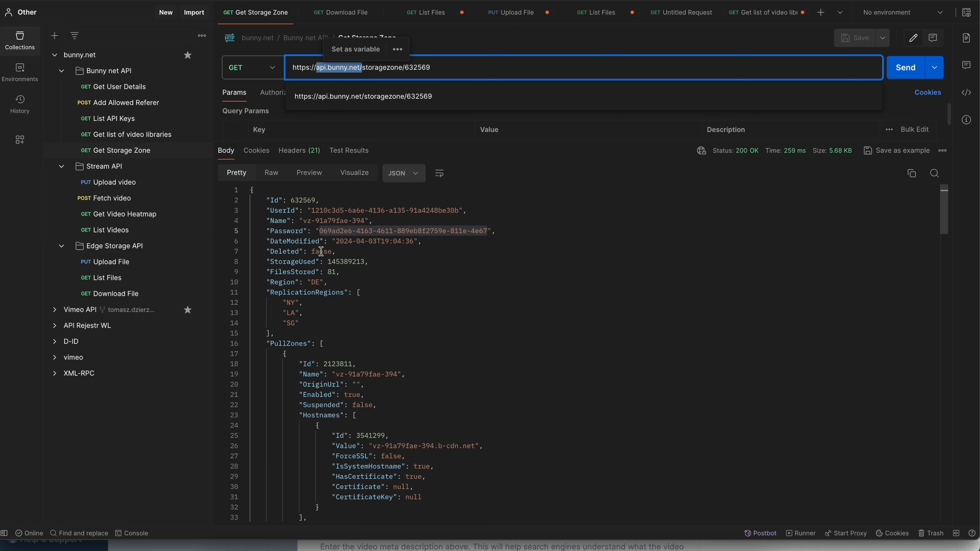
left_click_drag(318, 231, 491, 232)
left_click(490, 232)
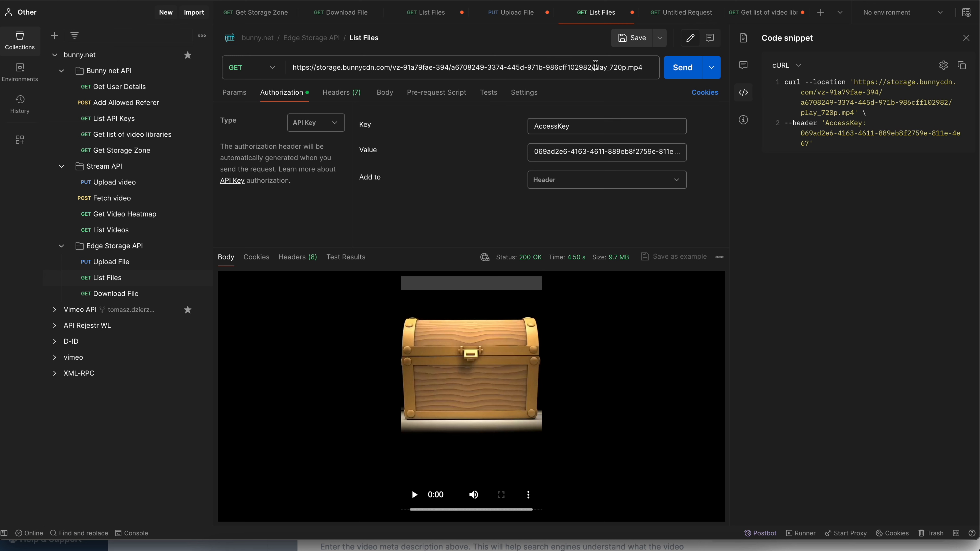
- Open the List Files request for the 240p/ folder and examine the AccessKey value in its authorization settings
left_click(687, 14)
left_click(442, 13)
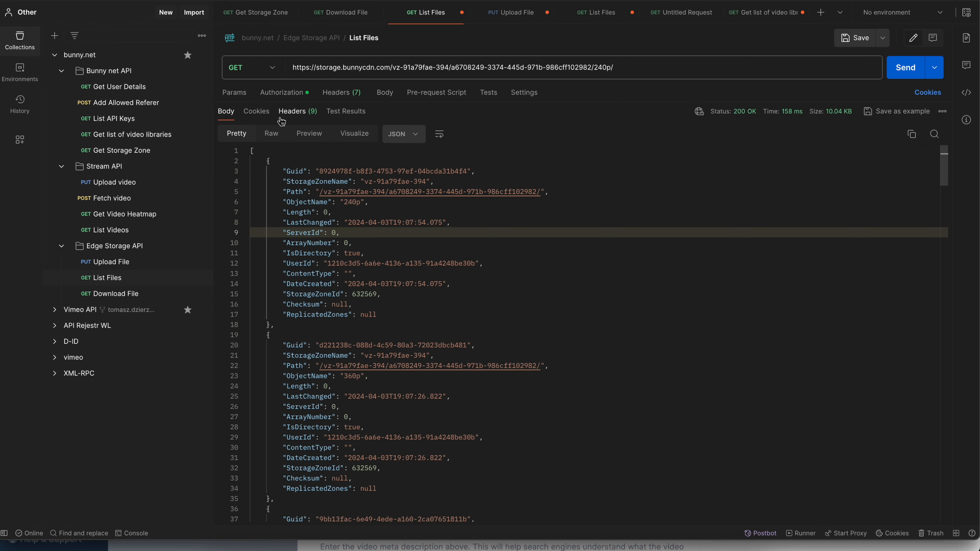
left_click(287, 94)
left_click_drag(592, 151, 671, 169)
left_click(668, 163)
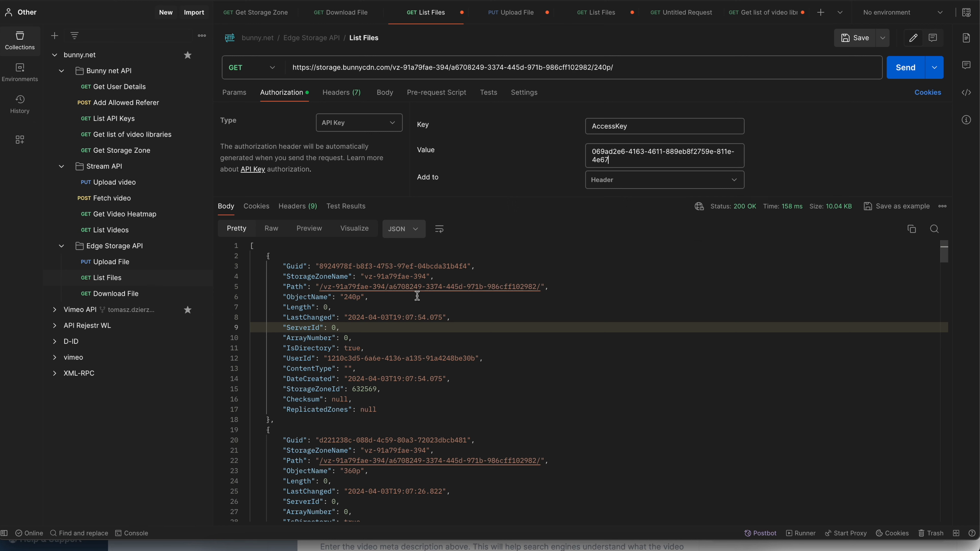
- Return to the Bunny dashboard, close the video details and open the rwwa storage zone's file manager
left_click(272, 544)
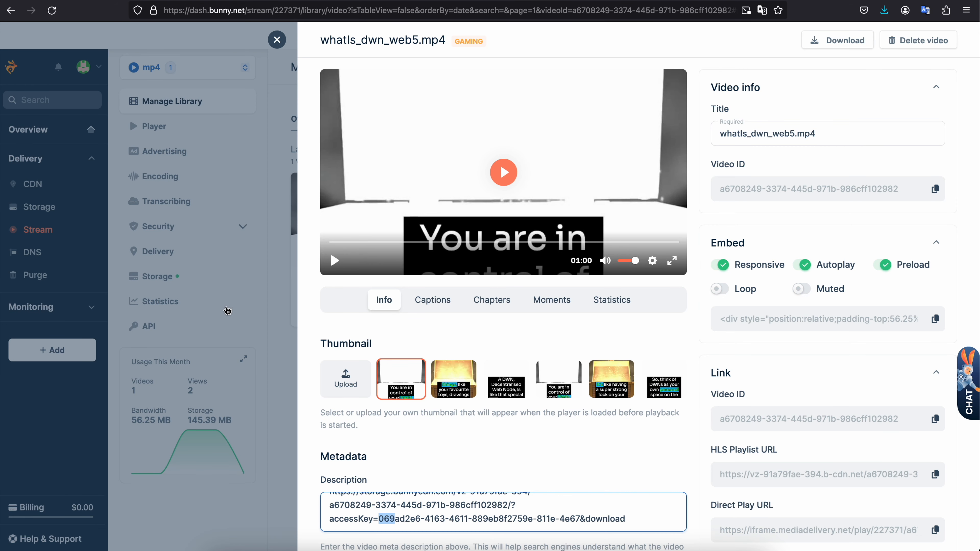
left_click(260, 228)
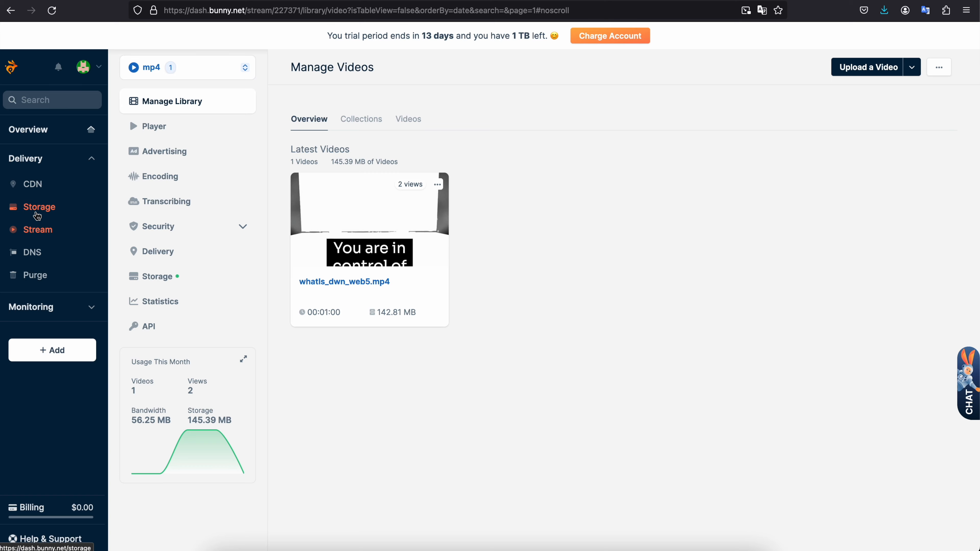
left_click(36, 214)
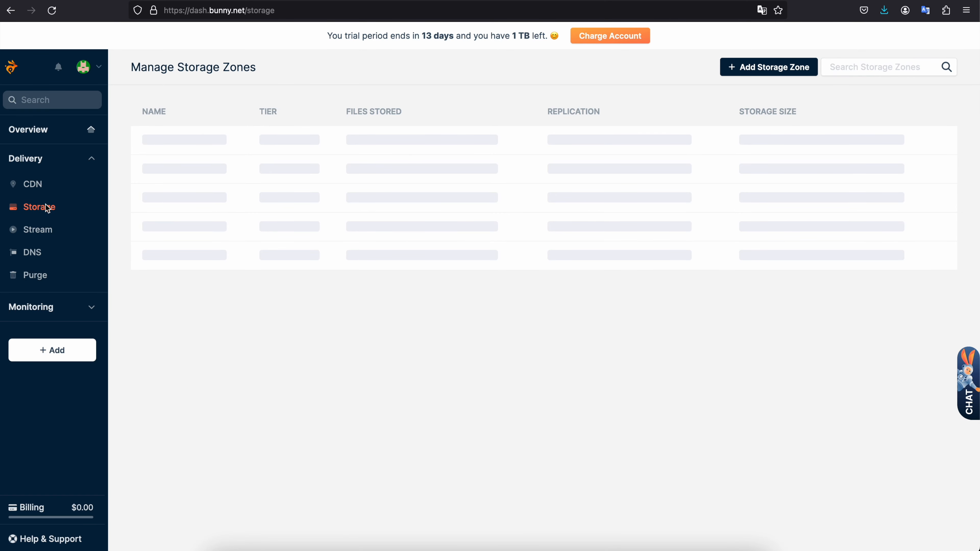
left_click(159, 142)
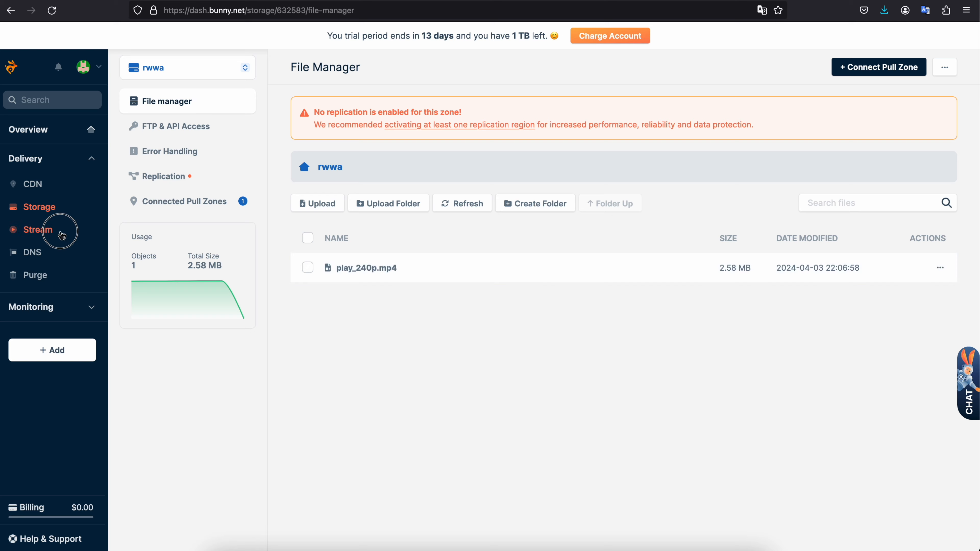
- Open the mp4 Stream library and show the details of the whatIs_dwn_web5.mp4 video
left_click(59, 231)
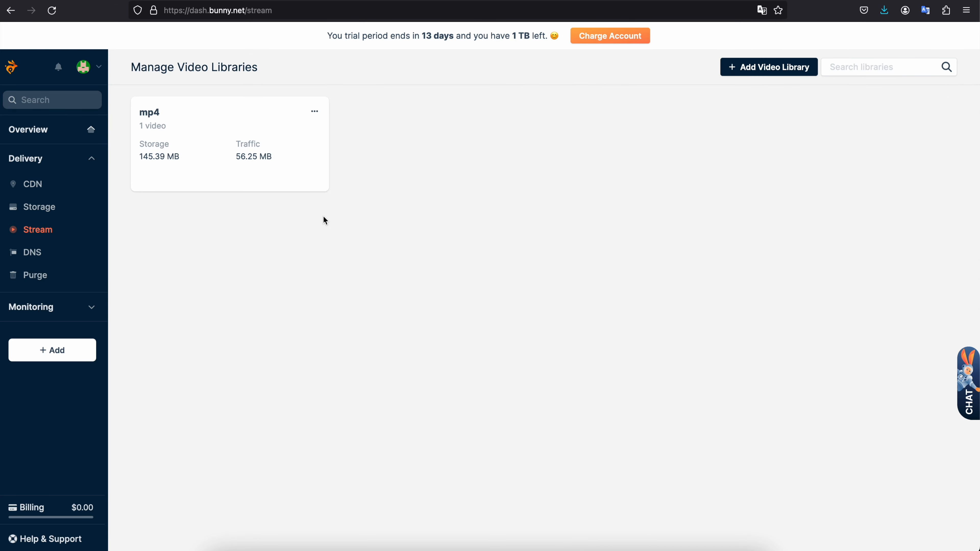
left_click(321, 185)
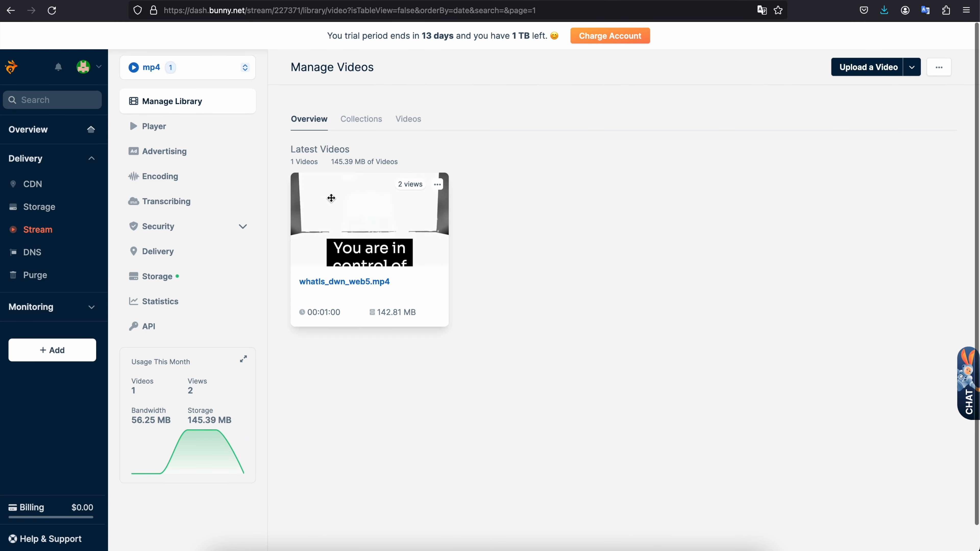
left_click(340, 281)
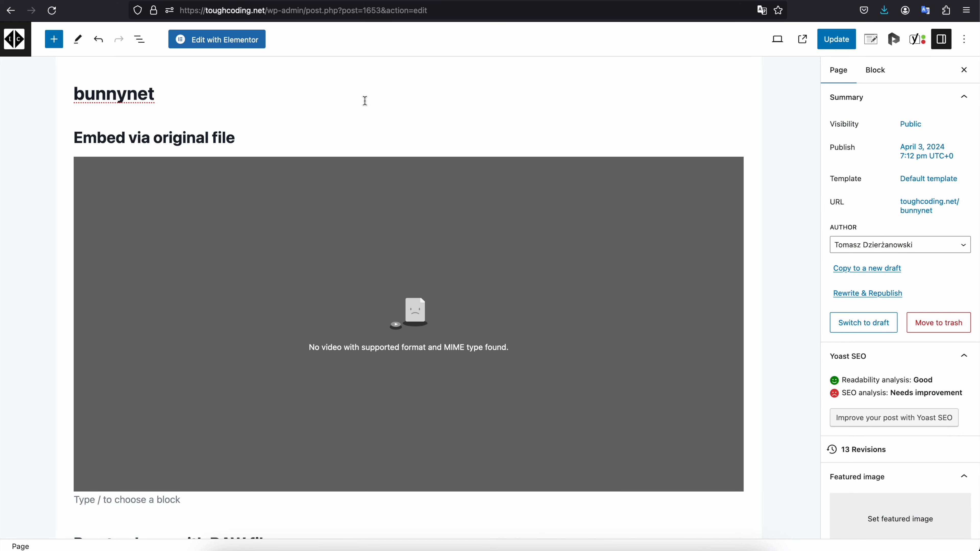
- Find the "This video is embedded via Bunny.net player" section in the WordPress editor and highlight its heading
scroll(348, 123, "down", 10)
scroll(349, 123, "down", 5)
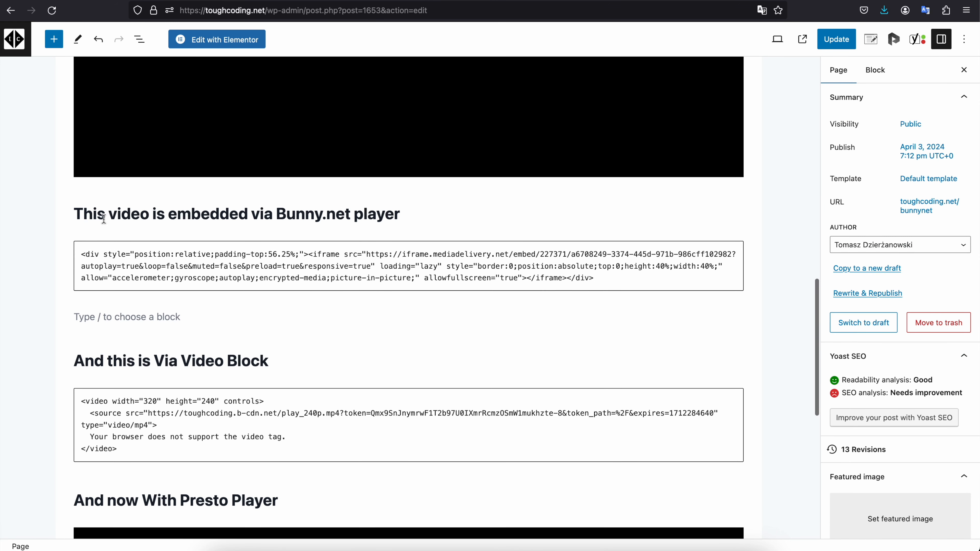
left_click_drag(153, 217, 400, 217)
left_click(300, 218)
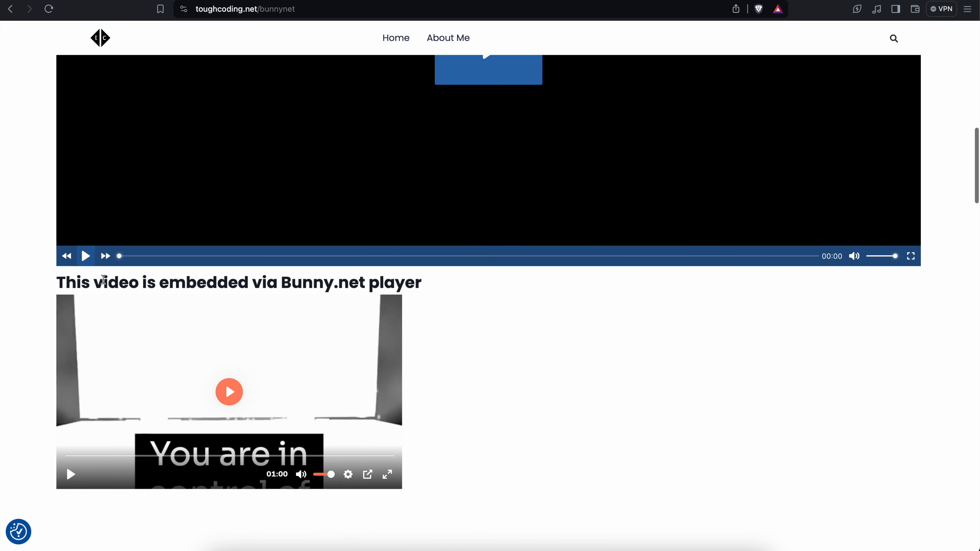
- Highlight the Bunny.net player heading on the published page, play the embedded video briefly and pause it
left_click_drag(144, 283, 339, 287)
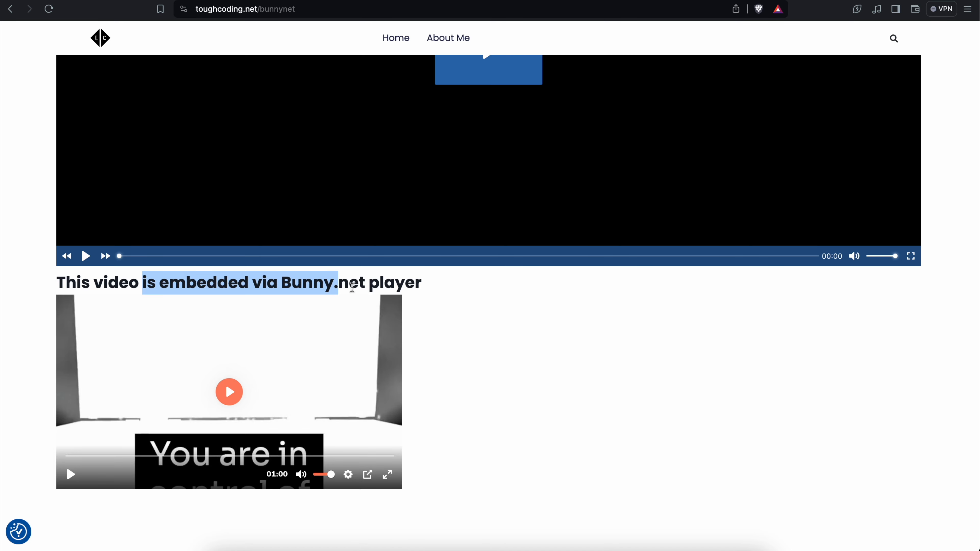
scroll(359, 290, "down", 3)
left_click(72, 412)
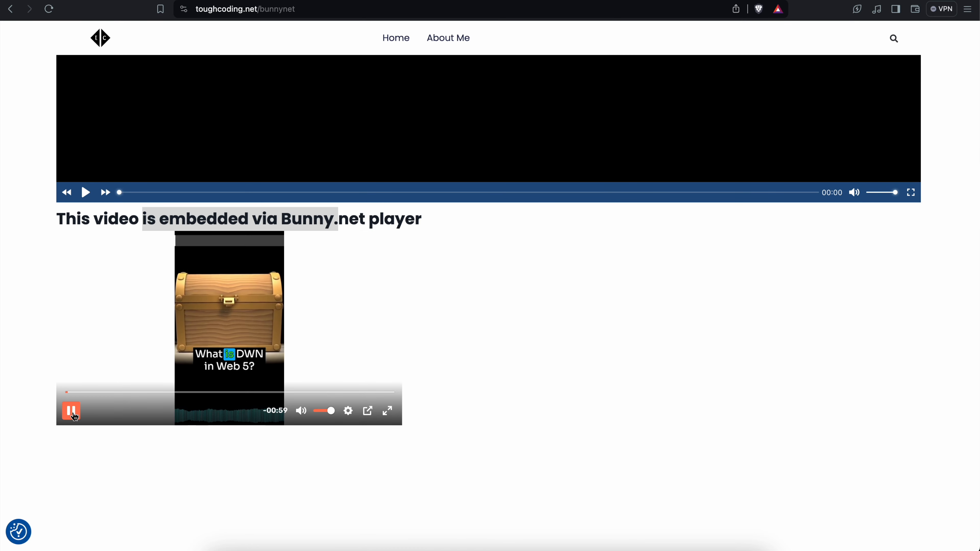
left_click(73, 413)
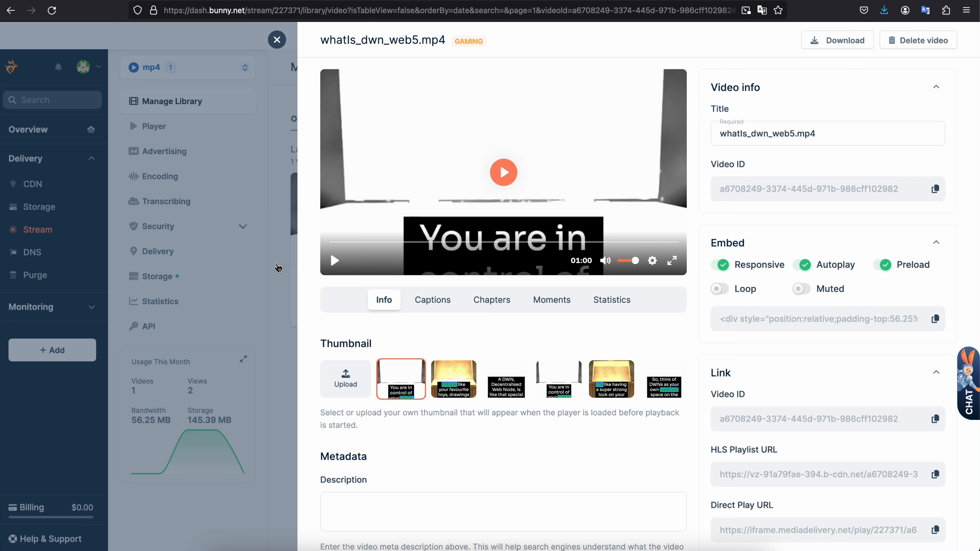
- Close the video details in the Bunny dashboard and view the storage zones and CDN pull zones
left_click(289, 117)
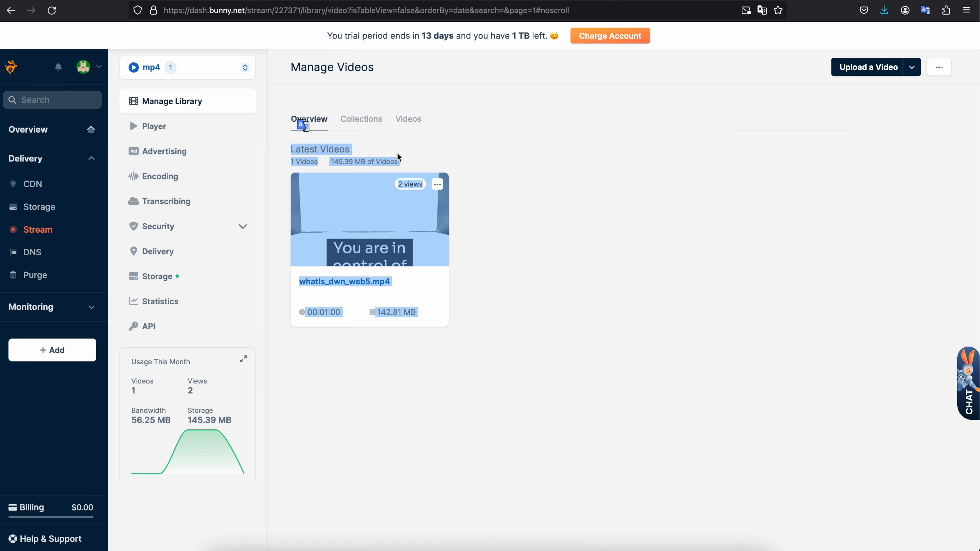
left_click(481, 173)
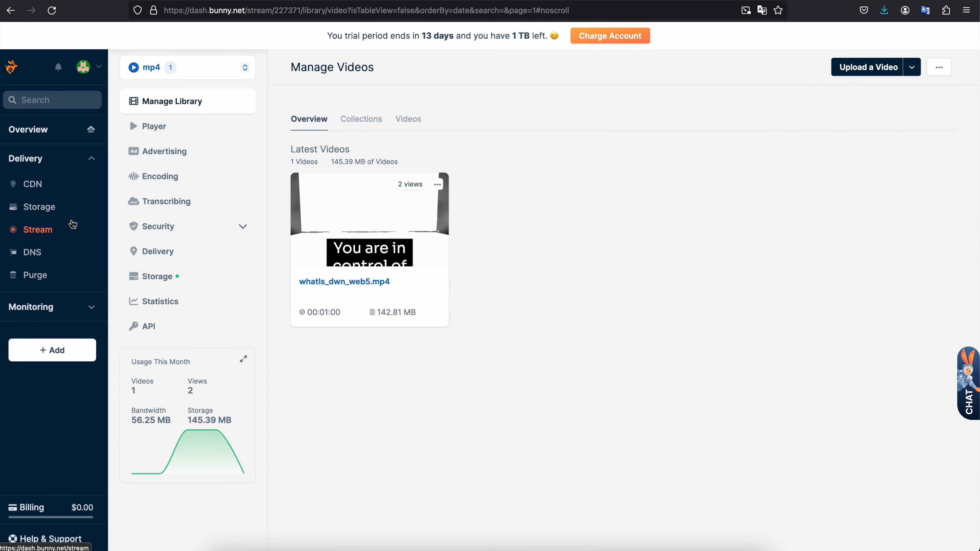
left_click(49, 210)
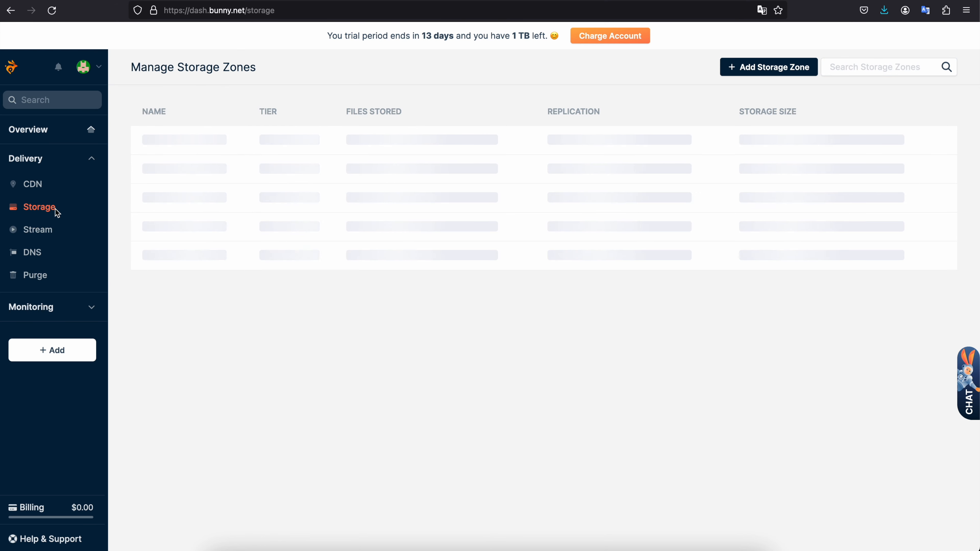
left_click(40, 189)
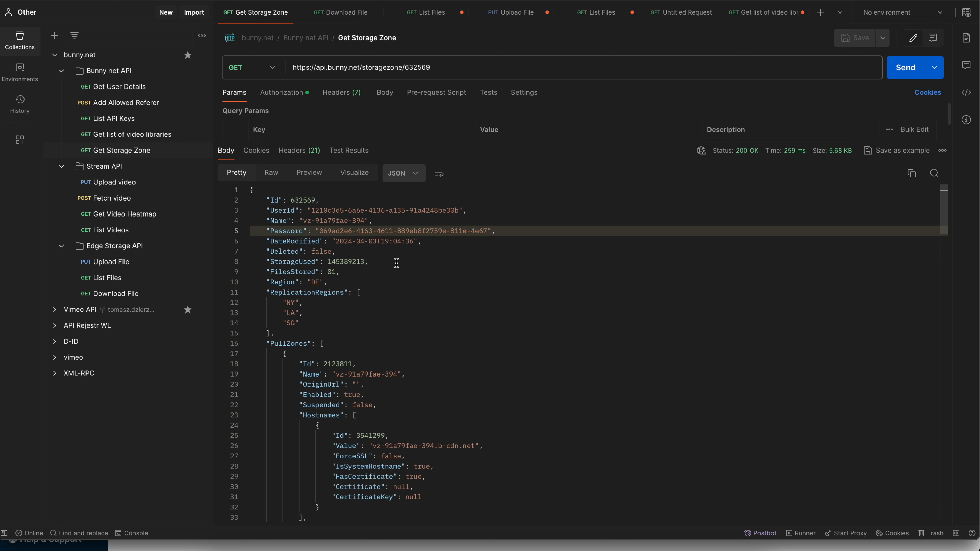
- Examine the PullZones section of Postman's Get Storage Zone response, highlighting the pull zone's name
scroll(295, 337, "down", 2)
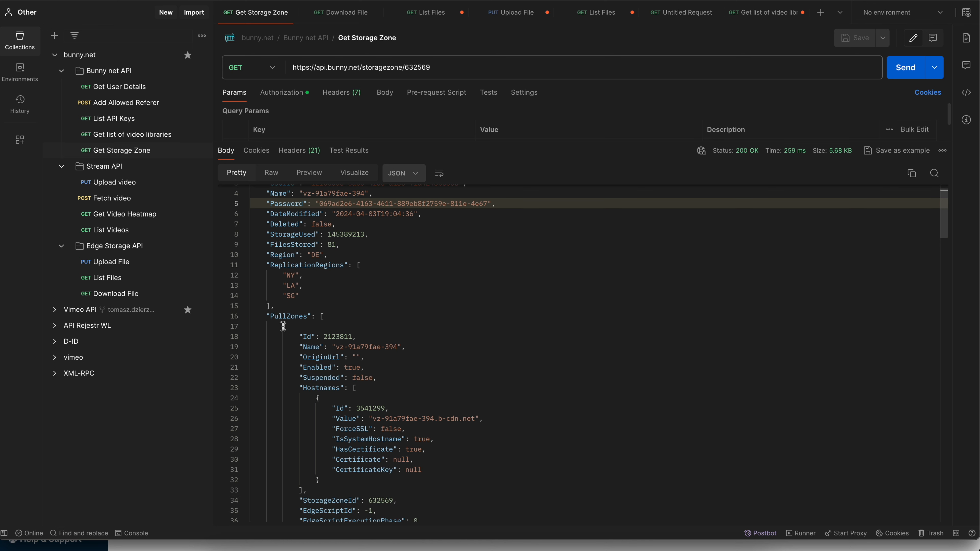
left_click_drag(274, 319, 311, 318)
left_click_drag(398, 349, 337, 347)
left_click(437, 422)
- Return to the Bunny dashboard, highlight the Manage Pull Zones heading and open the toughcoding pull zone
left_click(272, 550)
triple_click(234, 71)
left_click(234, 73)
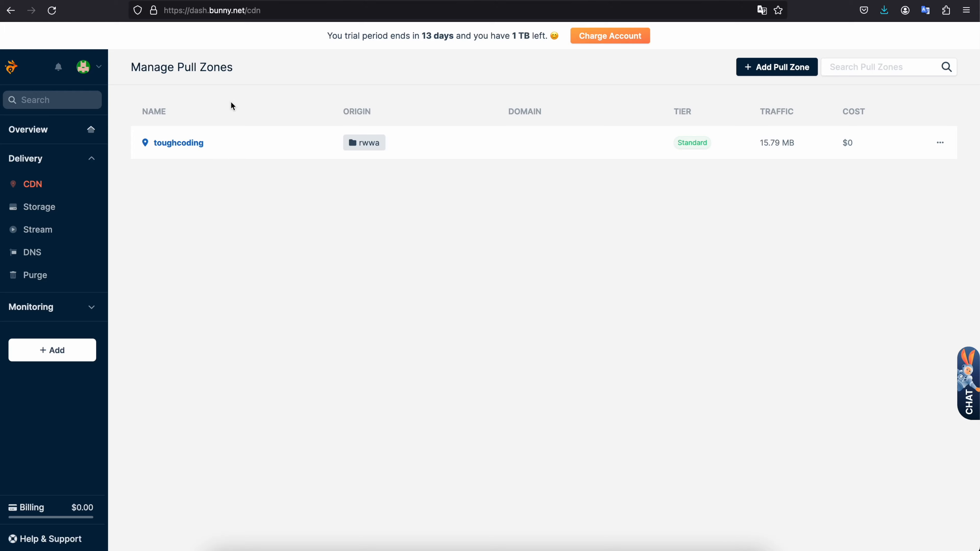
left_click(186, 144)
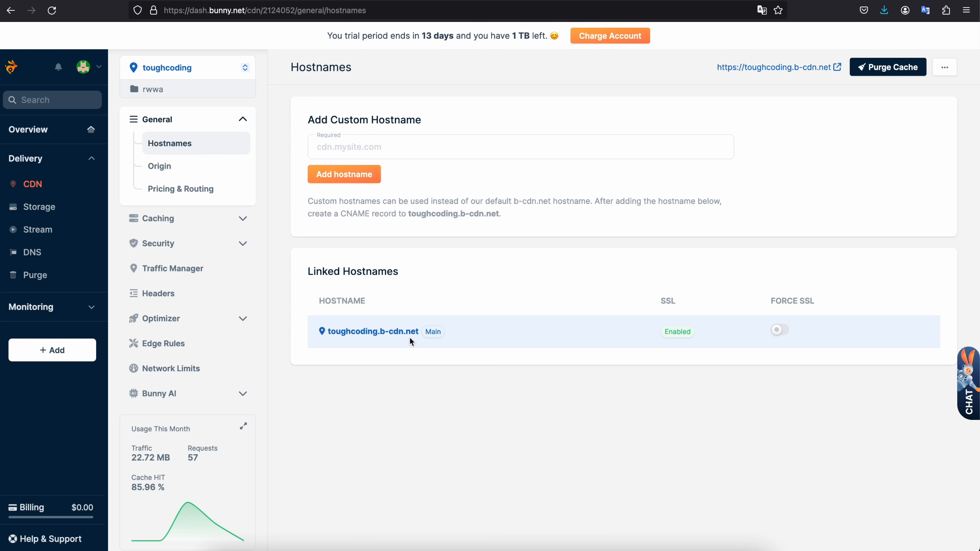
- Open the rwwa storage zone and briefly highlight its File Manager heading
left_click(72, 213)
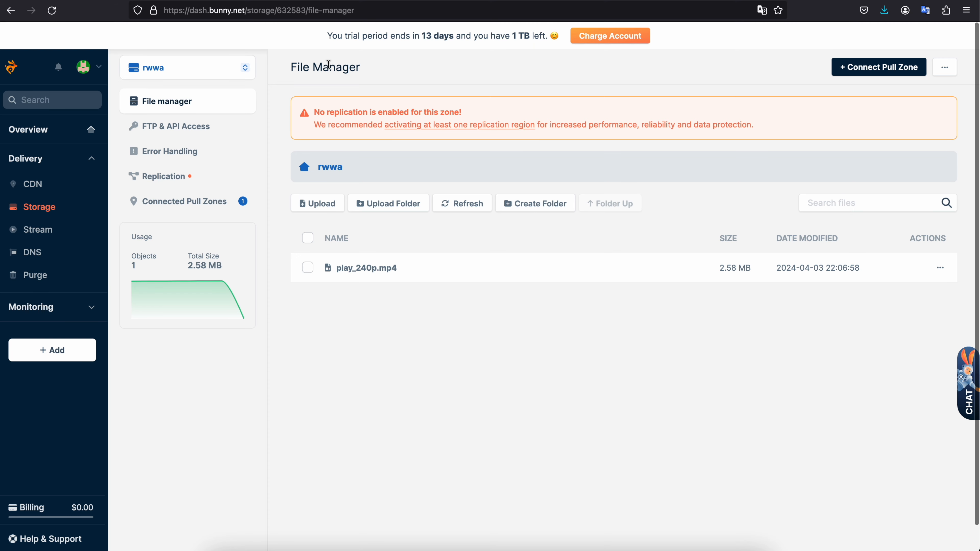
left_click_drag(291, 68, 356, 69)
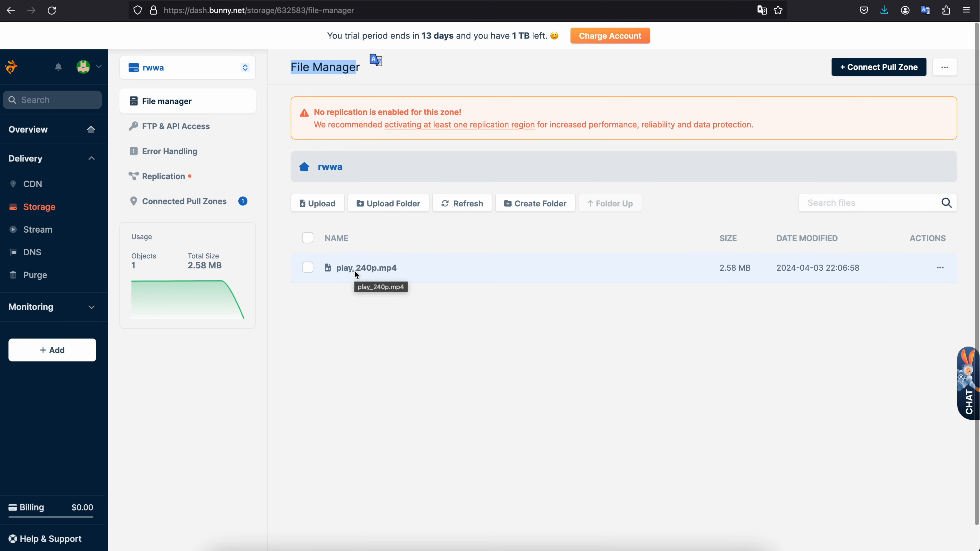
left_click(321, 343)
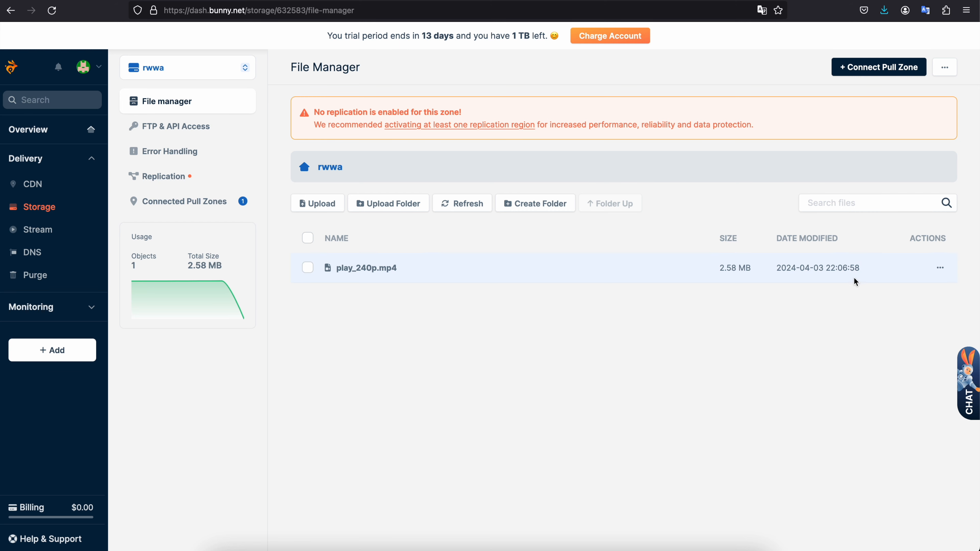
- Copy the URL of play_240p.mp4 from storage and try opening it in Brave without the token parameters
left_click(941, 269)
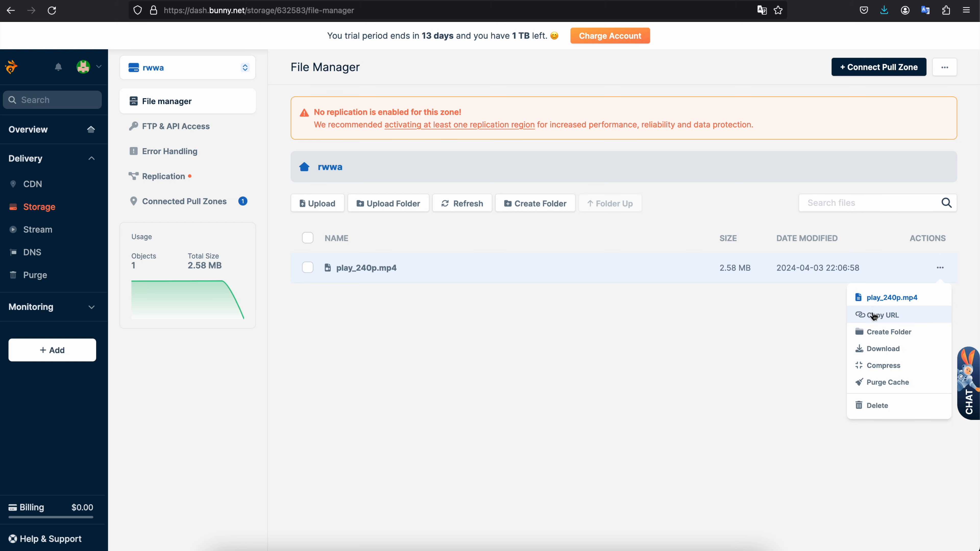
left_click(876, 319)
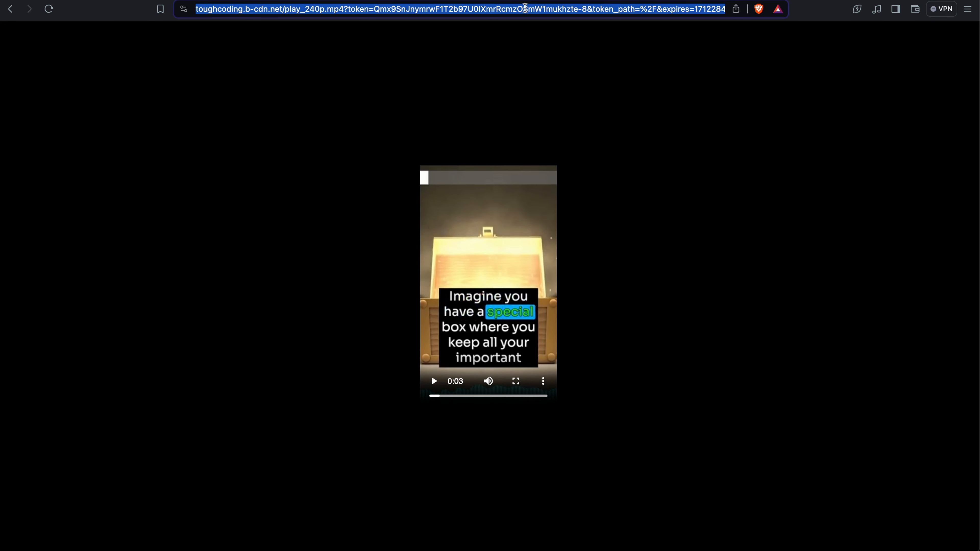
right_click(526, 8)
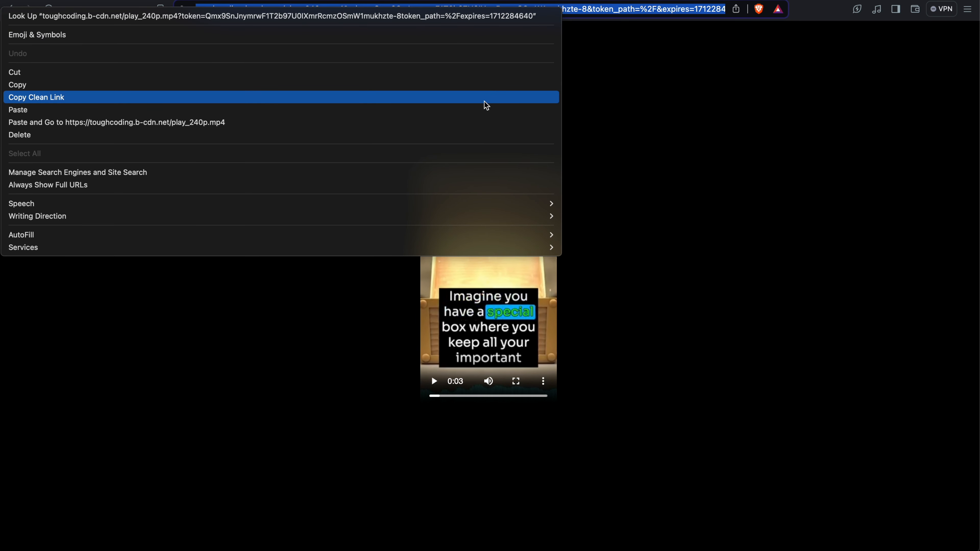
left_click(487, 112)
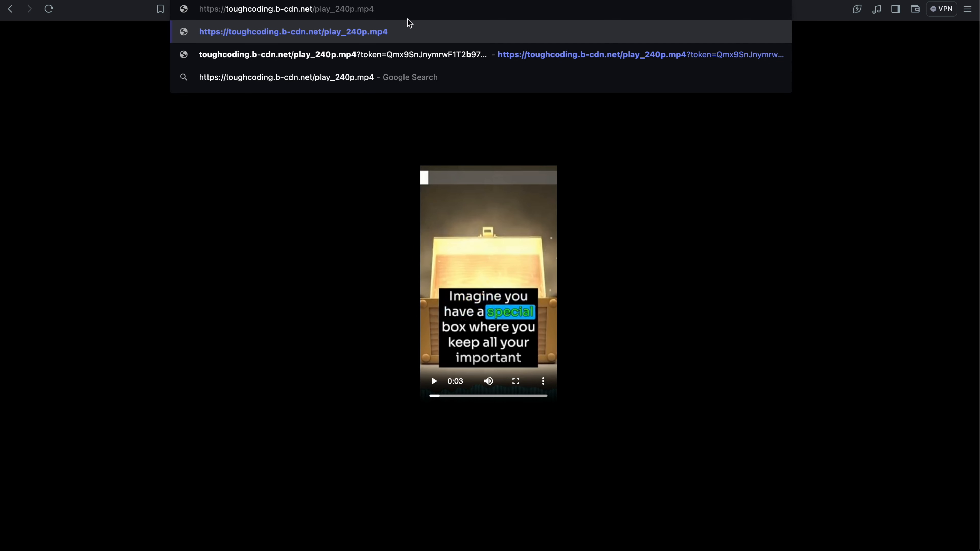
key("Return")
left_click_drag(470, 65, 553, 227)
left_click(553, 228)
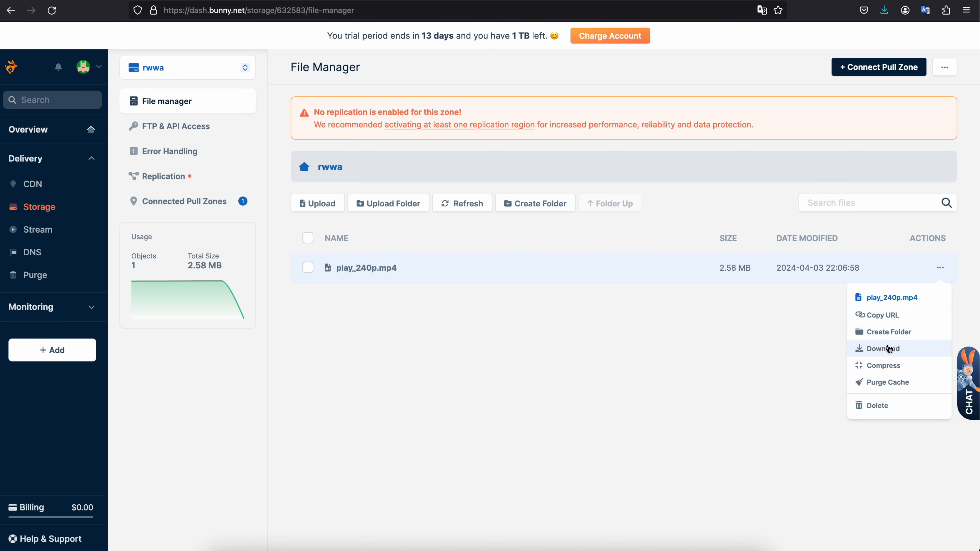
- Download play_240p.mp4 from the storage zone, play the downloaded copy briefly and close its window
left_click(890, 349)
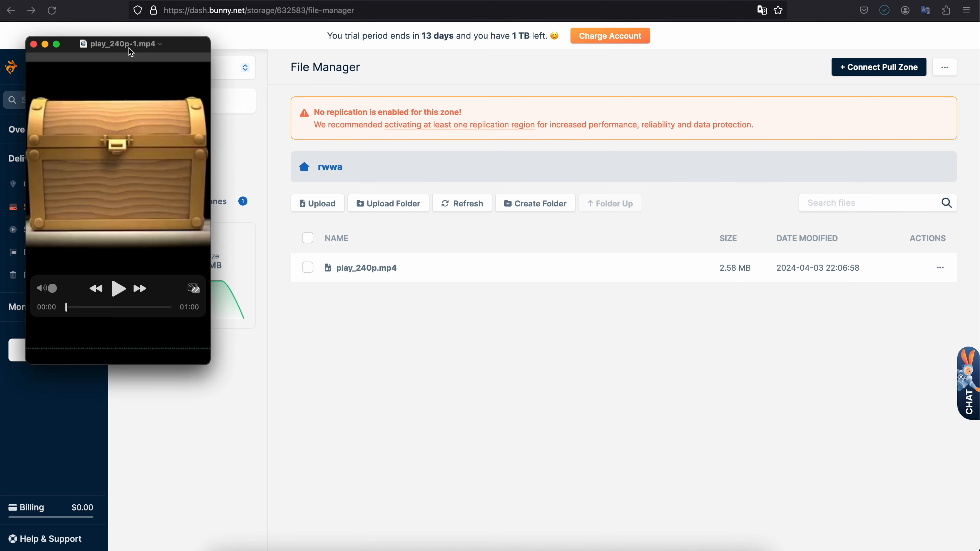
left_click_drag(128, 48, 423, 157)
left_click(411, 394)
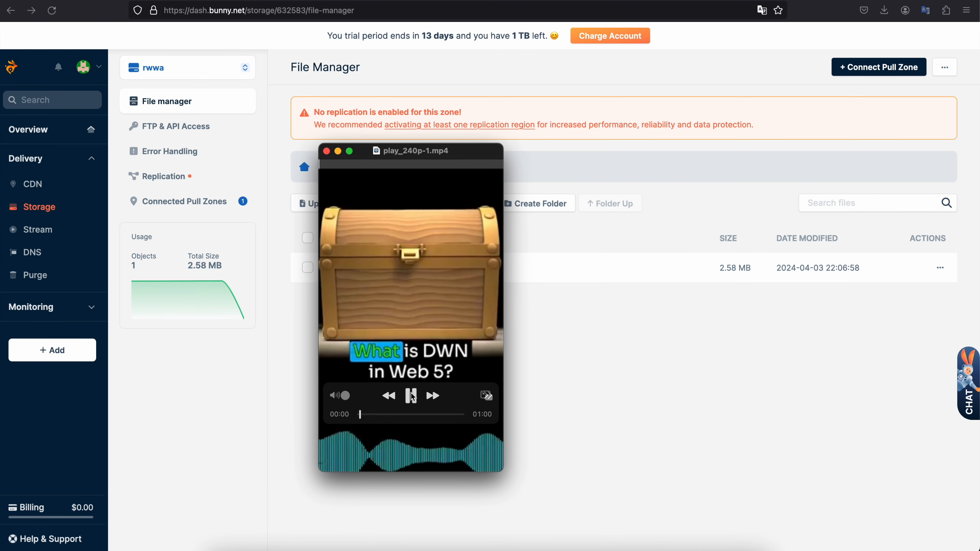
key("super+w")
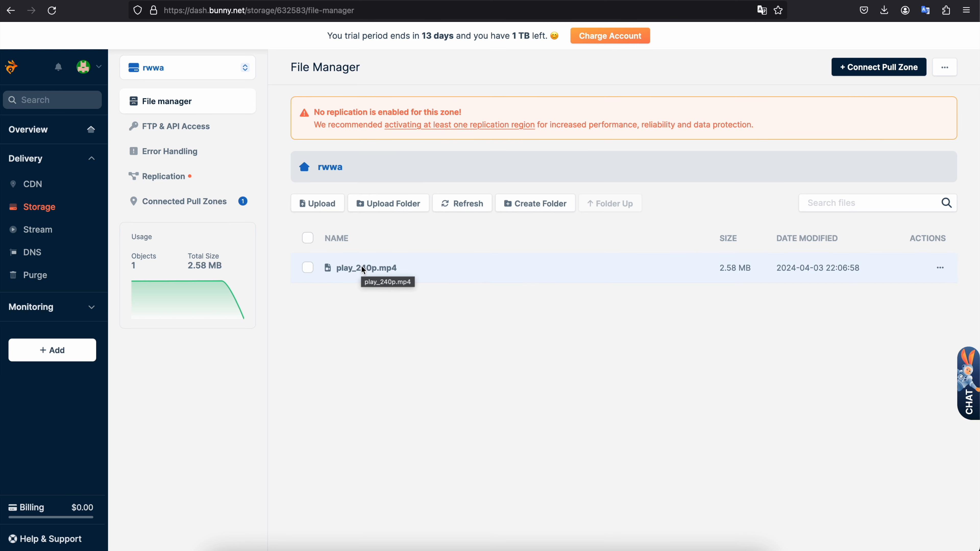
- Copy the URL of play_240p.mp4 from the rwwa storage zone again
left_click(941, 267)
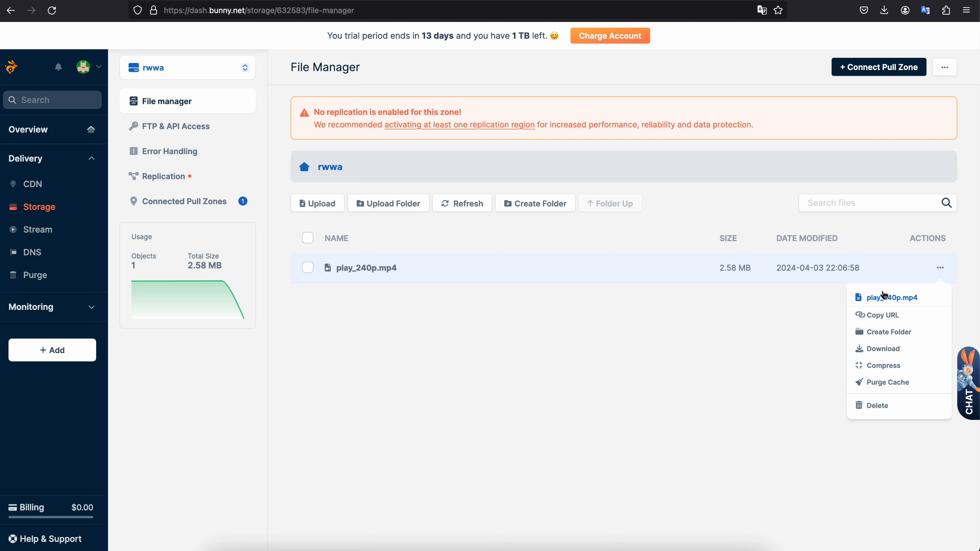
left_click(882, 323)
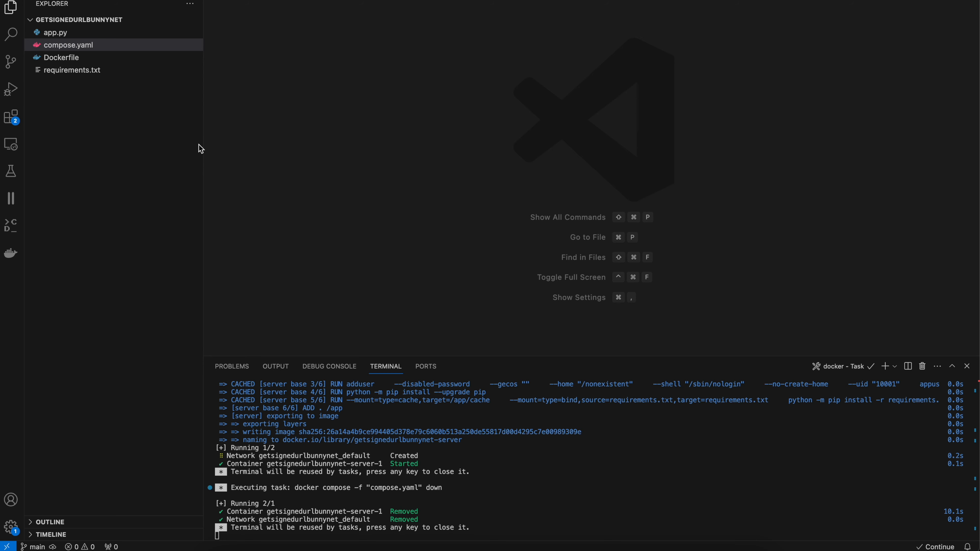
- Run Compose Up on compose.yaml in VS Code and open the getsignedurlbunnynet container's 8501:8501 link from Docker Desktop
right_click(91, 45)
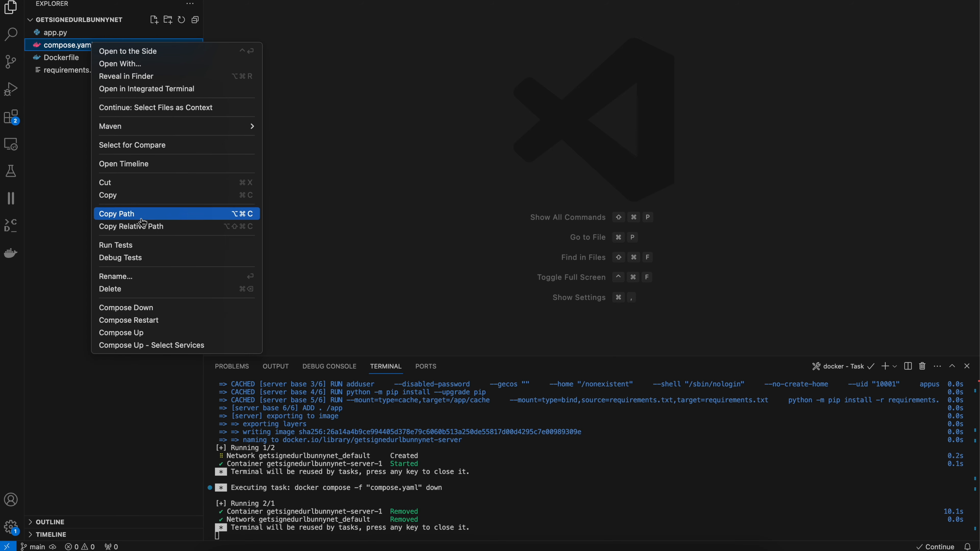
left_click(138, 335)
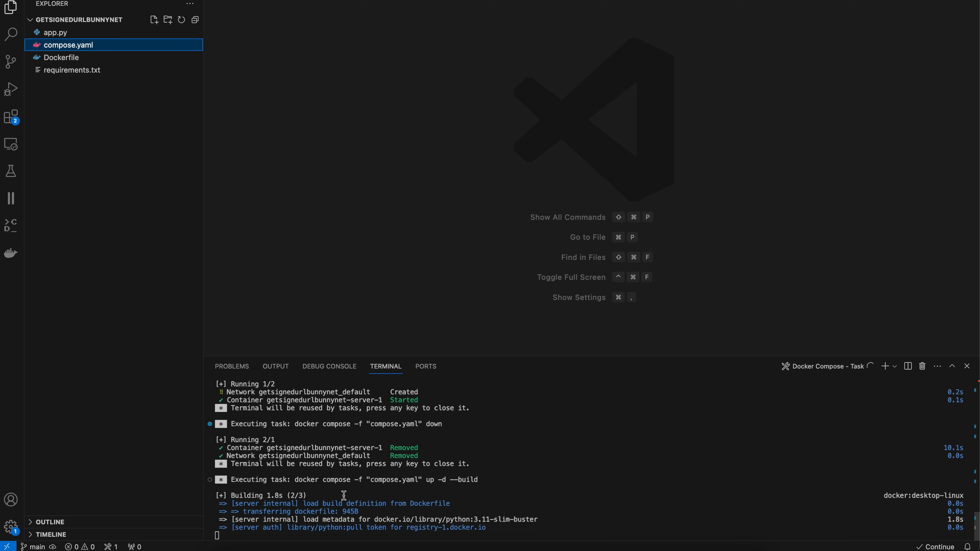
left_click(617, 549)
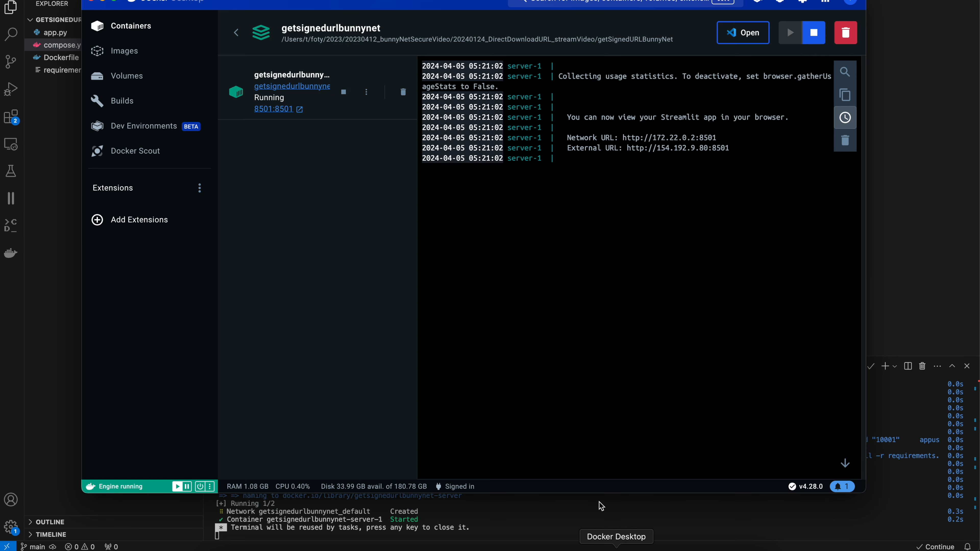
left_click(298, 111)
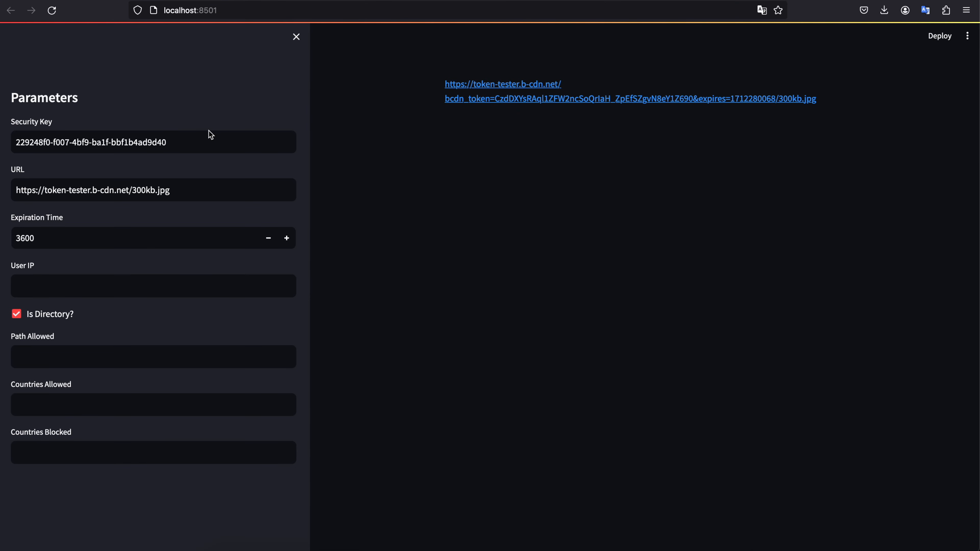
triple_click(173, 194)
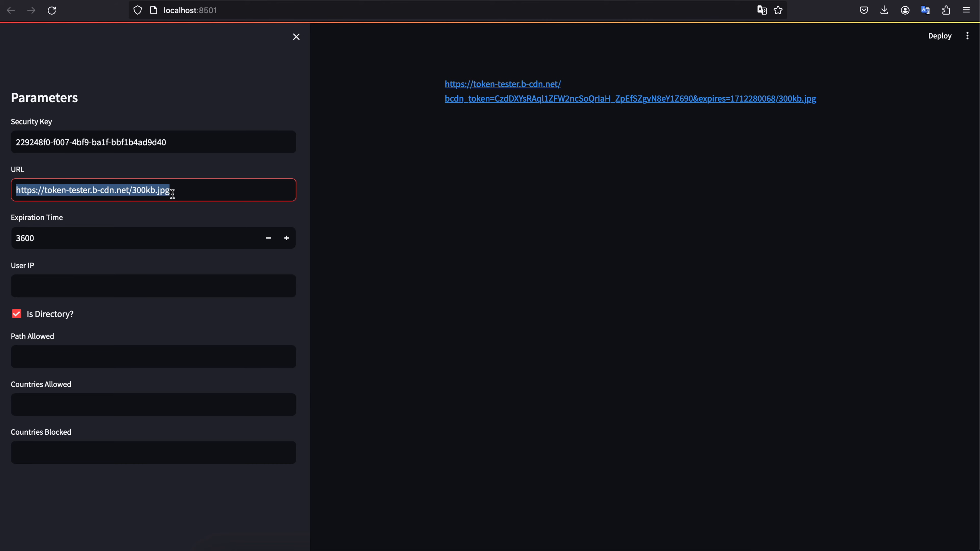
key("super+v")
key("Return")
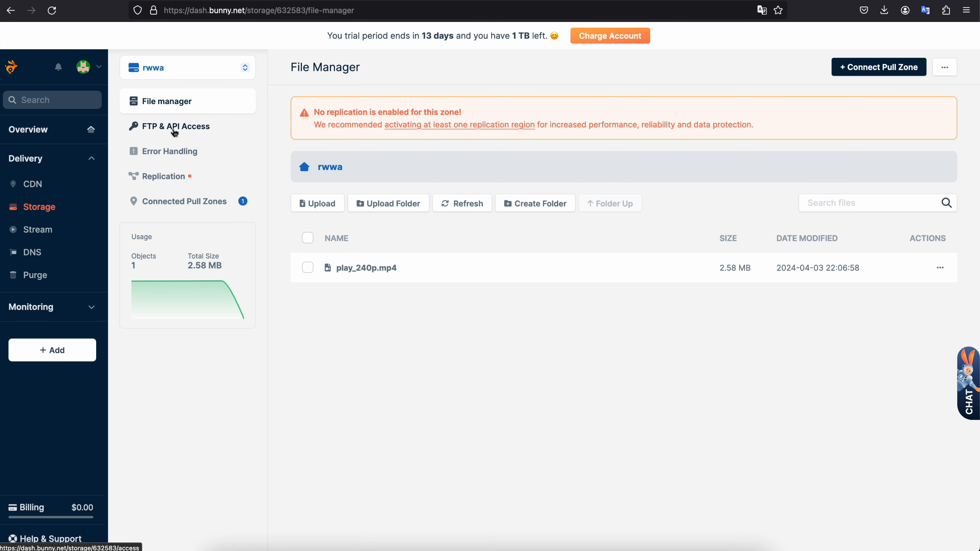
- Examine the password entries under FTP & API Access for the rwwa storage zone
left_click(189, 130)
left_click_drag(348, 334, 321, 339)
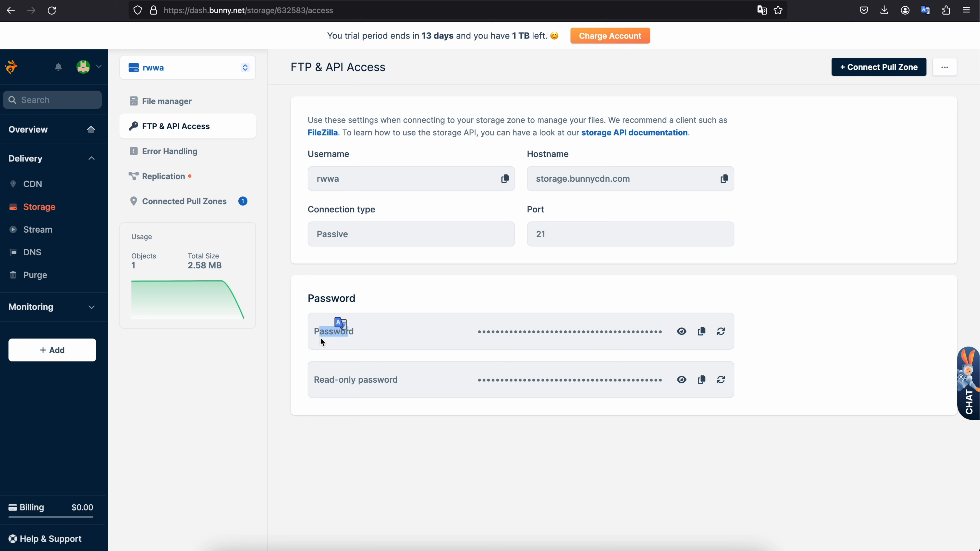
left_click(321, 341)
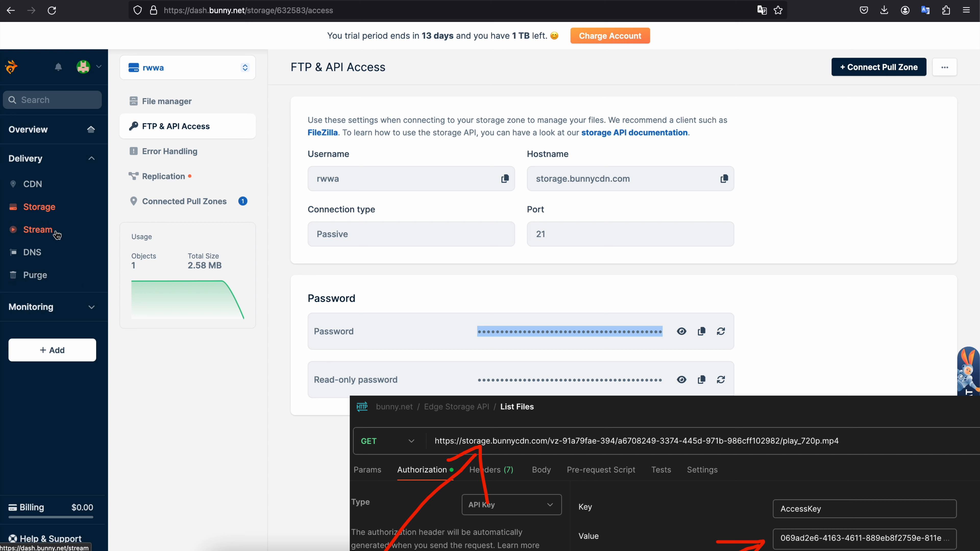
left_click(373, 312)
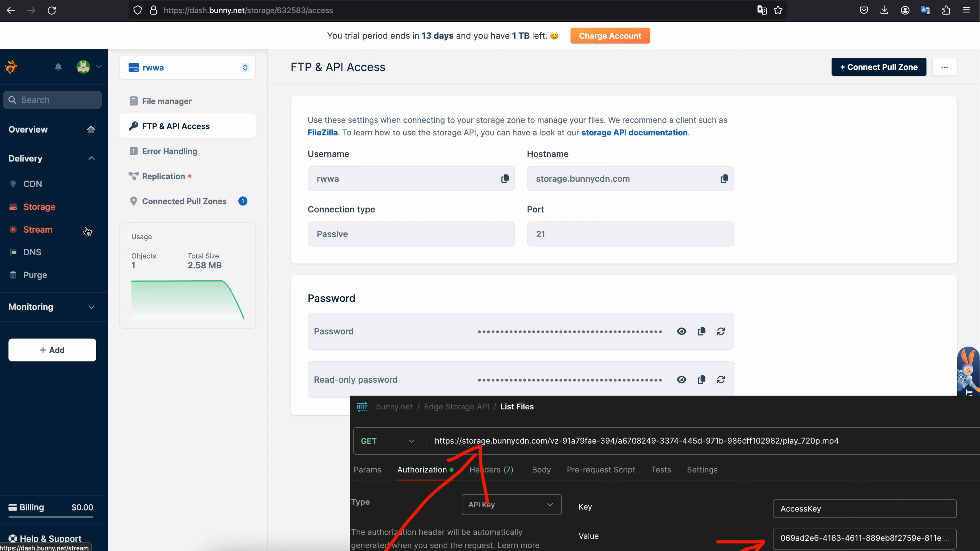
- Open the token authentication settings of the toughcoding pull zone and copy its URL token authentication key
left_click(34, 187)
left_click(193, 148)
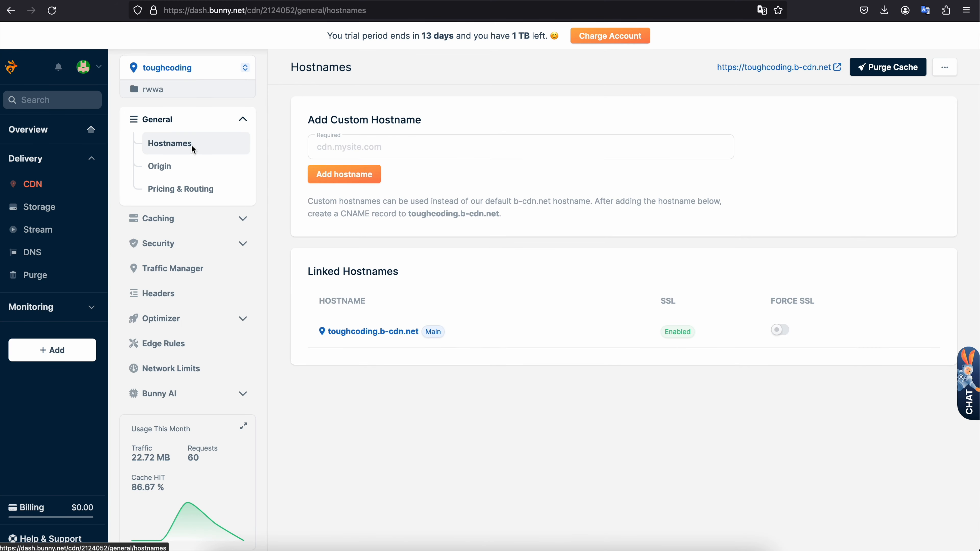
left_click(170, 243)
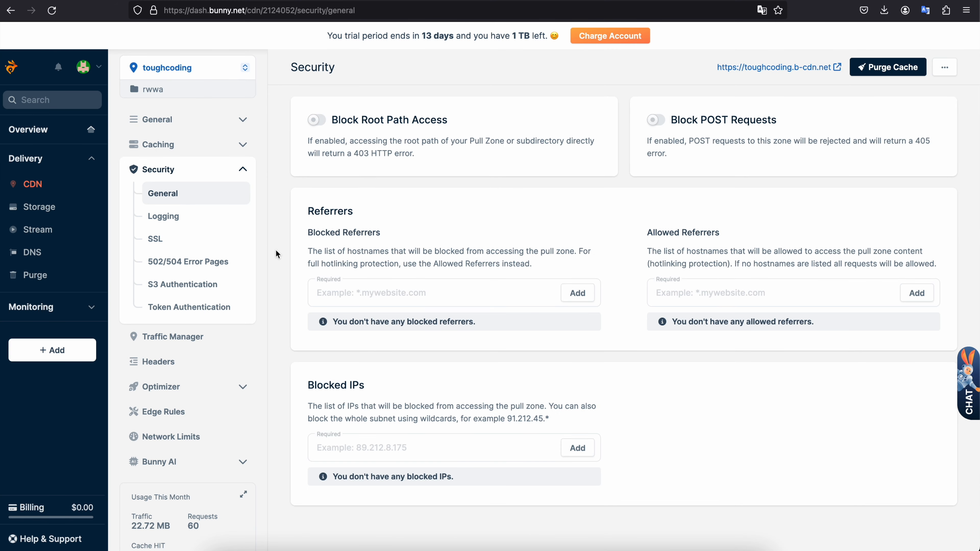
left_click(203, 308)
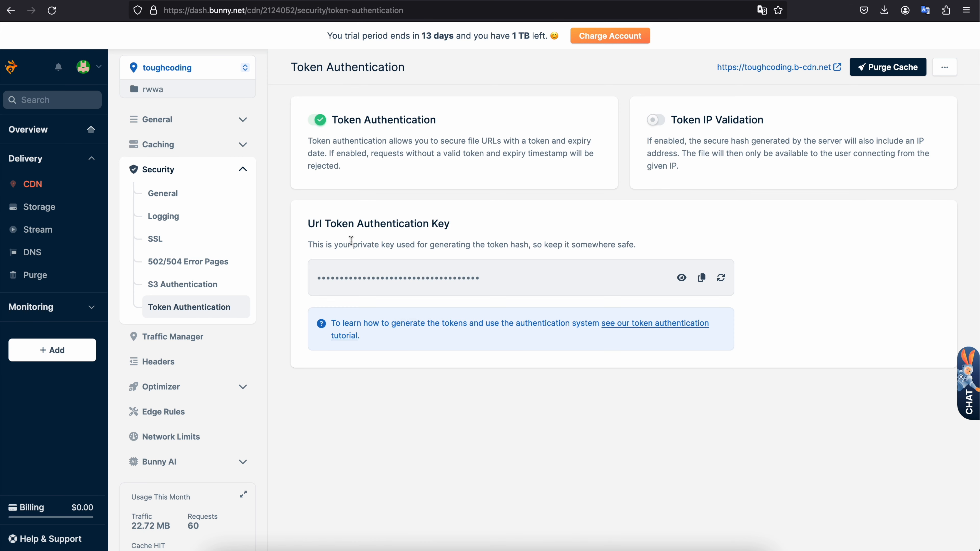
left_click_drag(304, 223, 456, 230)
left_click(467, 237)
left_click(702, 279)
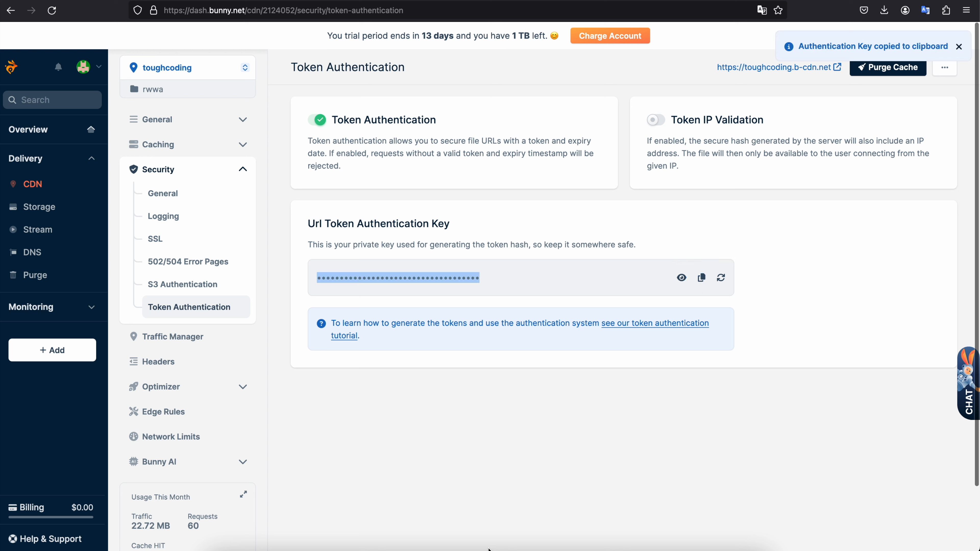
- Replace the Security Key in the local app with the copied URL token authentication key and apply it
left_click(666, 0)
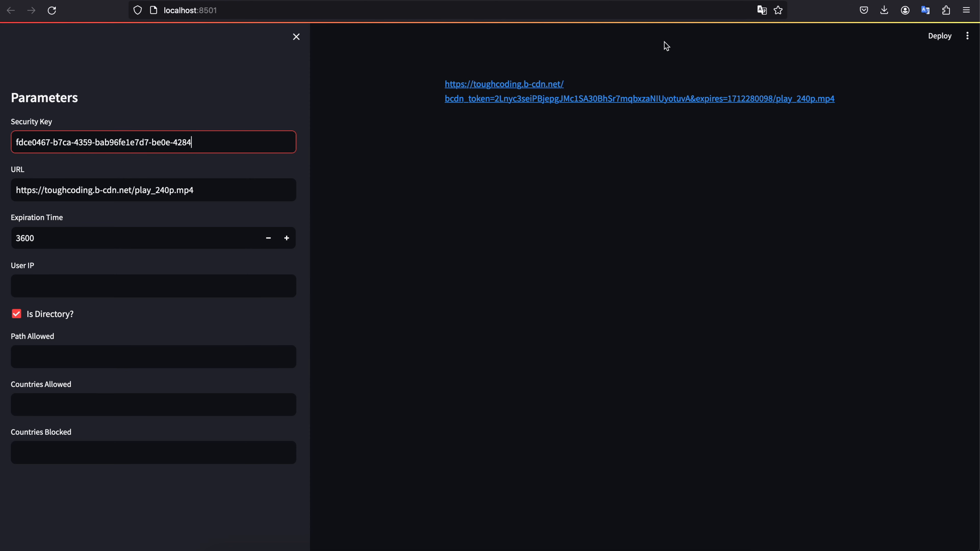
key("super+a")
key("super+v")
left_click(199, 105)
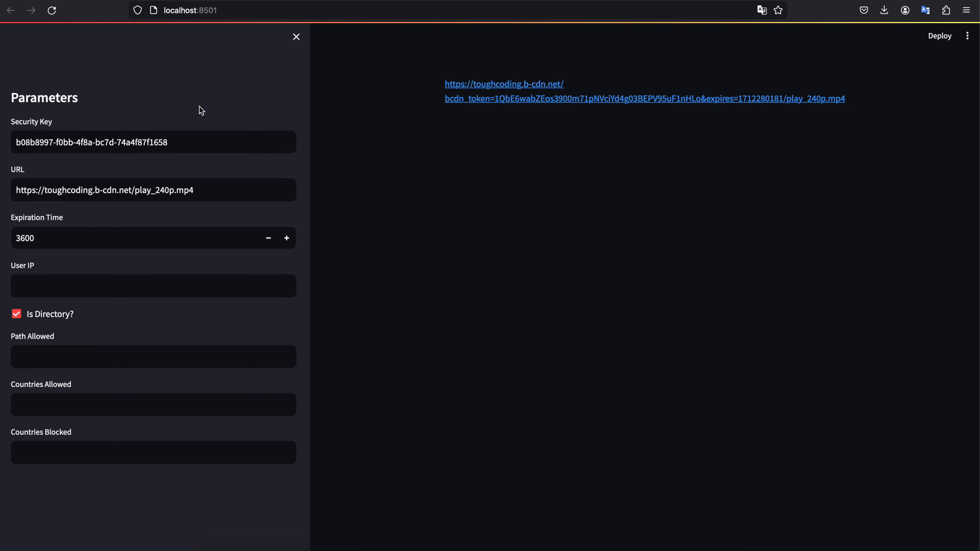
- Open the generated signed link for play_240p.mp4 and copy its full URL from the address field
left_click(477, 84)
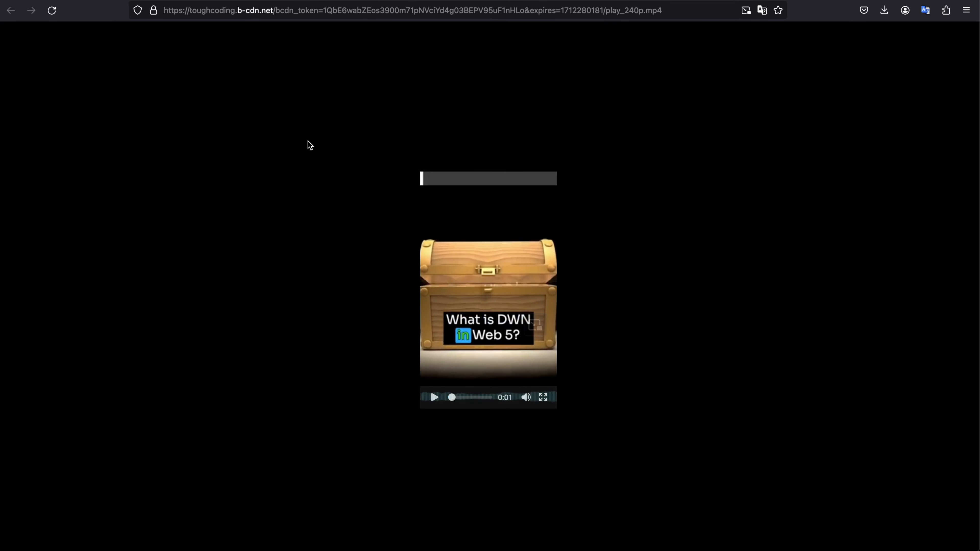
right_click(520, 16)
left_click(543, 62)
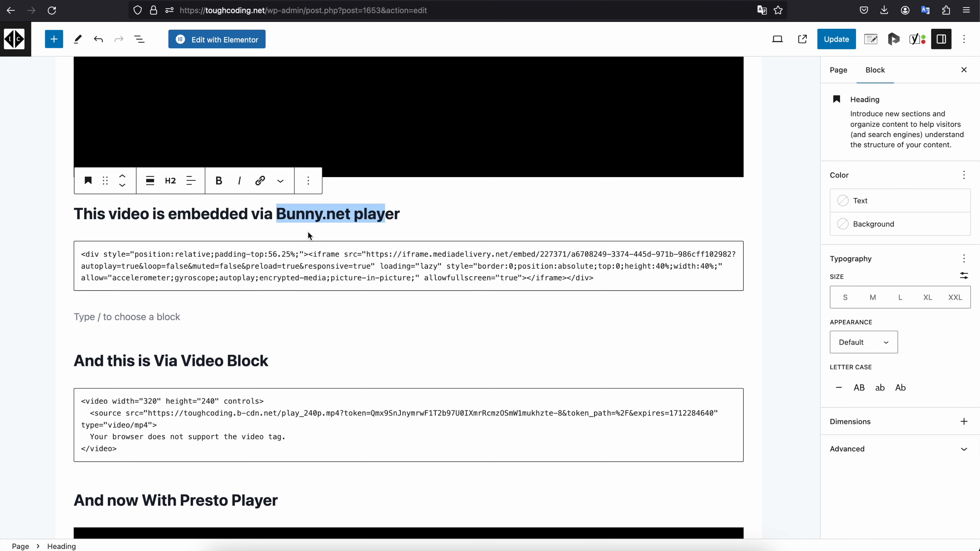
- Replace the video source URL in the custom HTML block under "And this is Via Video Block" with the copied token-signed URL
scroll(308, 227, "up", 1)
scroll(309, 226, "down", 5)
left_click(149, 220)
left_click_drag(149, 220, 155, 233)
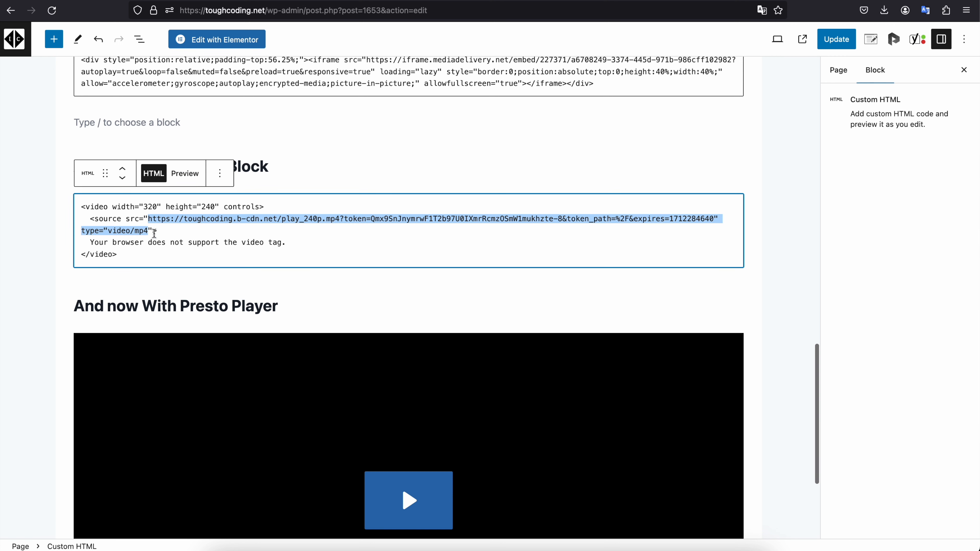
left_click(278, 208)
left_click_drag(714, 218, 179, 223)
key("super+v")
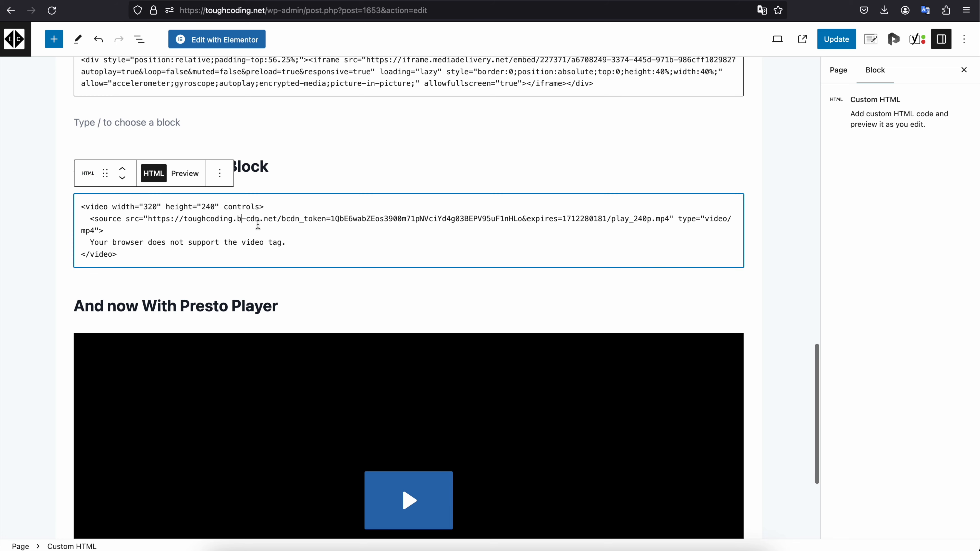
- In the code editor, replace the Presto Player block's src with the copied token-signed URL and update the page
scroll(255, 231, "down", 5)
left_click(252, 242)
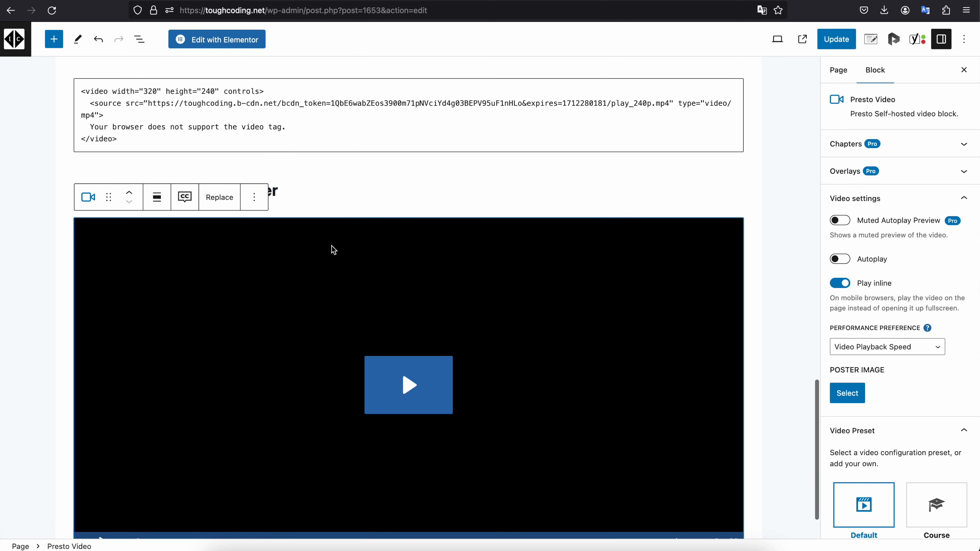
left_click(964, 39)
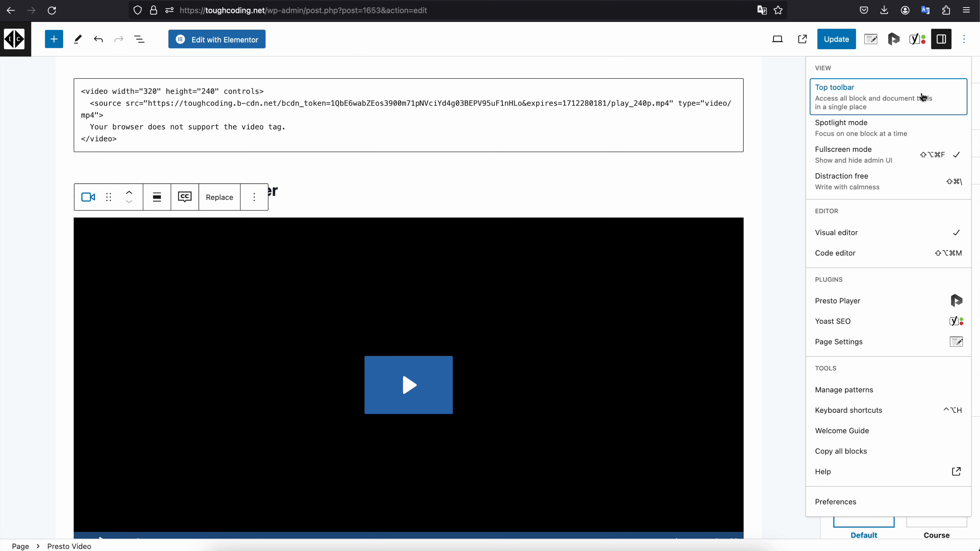
left_click(838, 254)
scroll(580, 241, "down", 10)
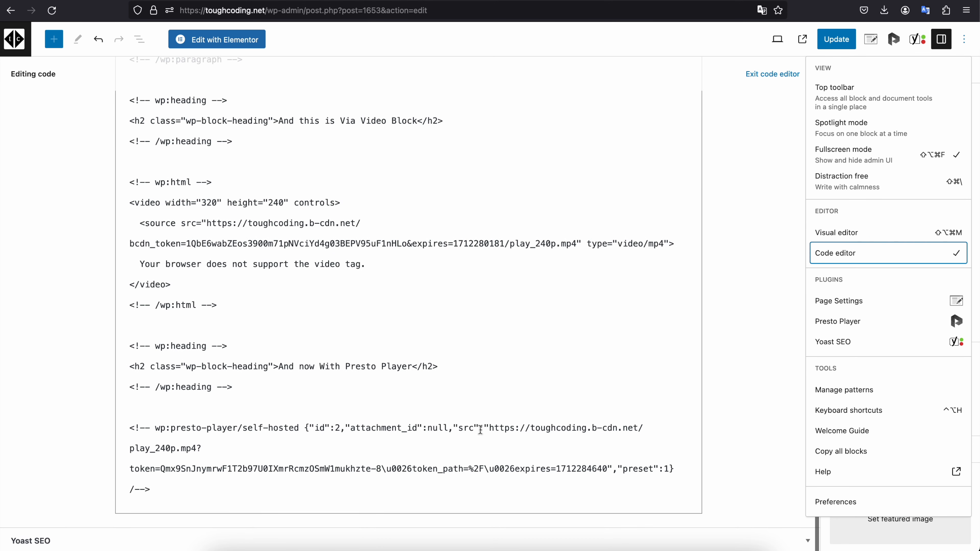
left_click_drag(487, 428, 607, 472)
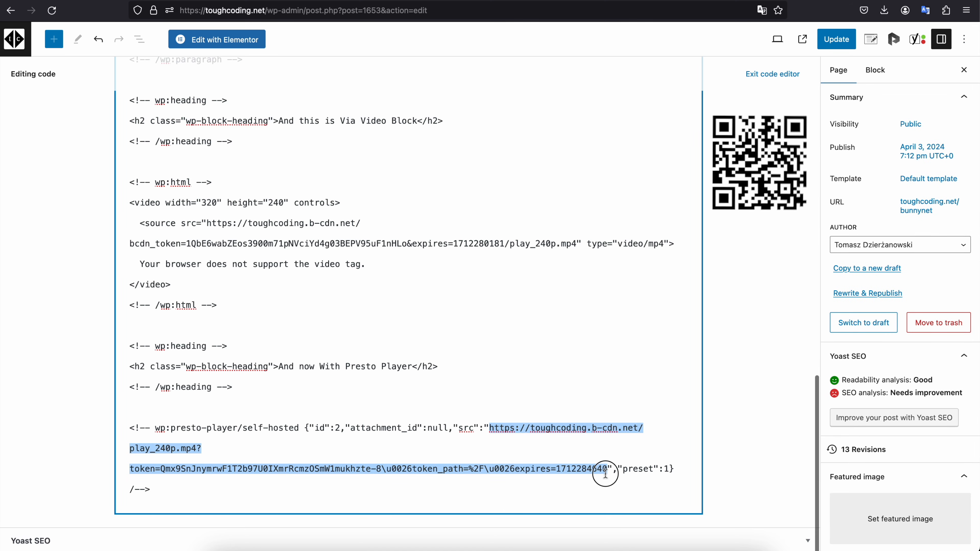
key("super+v")
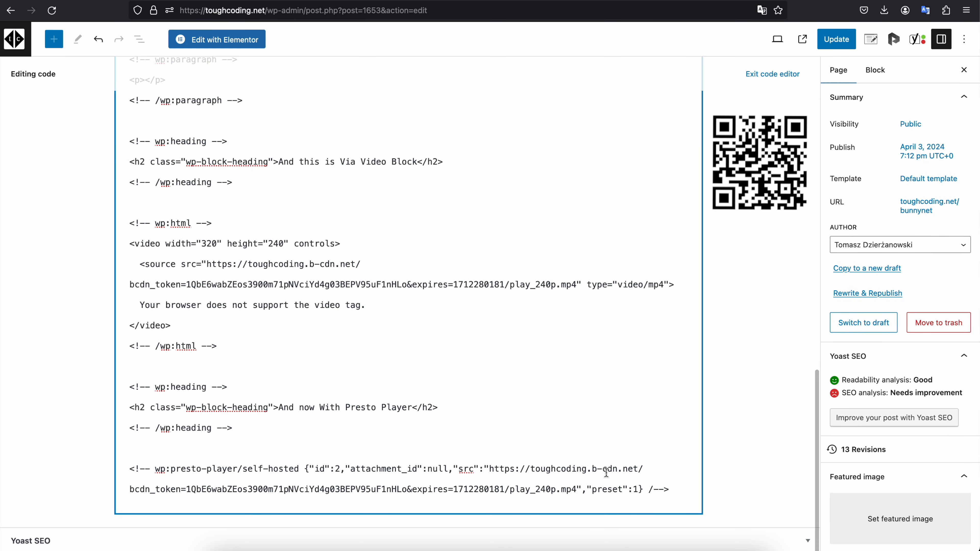
scroll(607, 472, "up", 5)
left_click(837, 39)
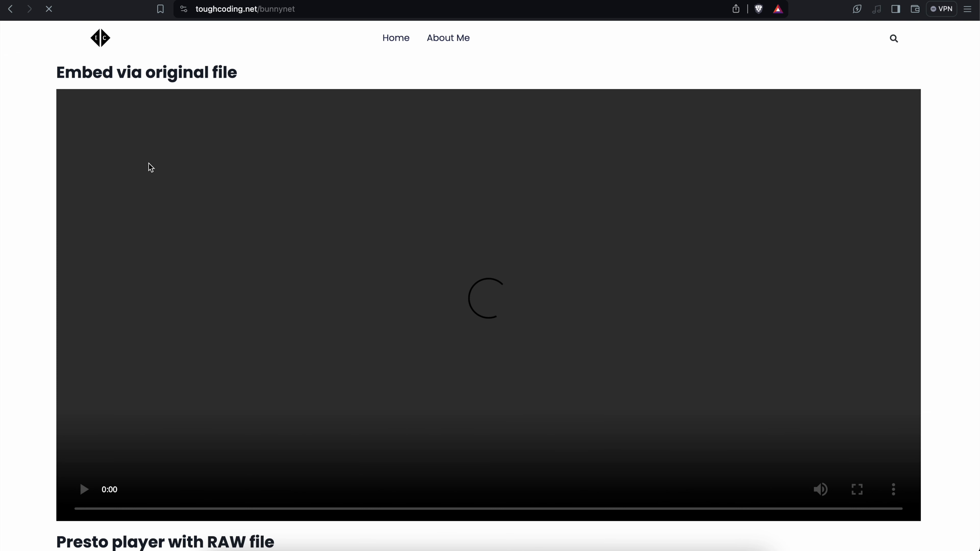
- Examine the Video Block and Presto Player embeds on the live toughcoding.net/bunnynet page in Brave
scroll(149, 164, "down", 10)
scroll(149, 168, "down", 15)
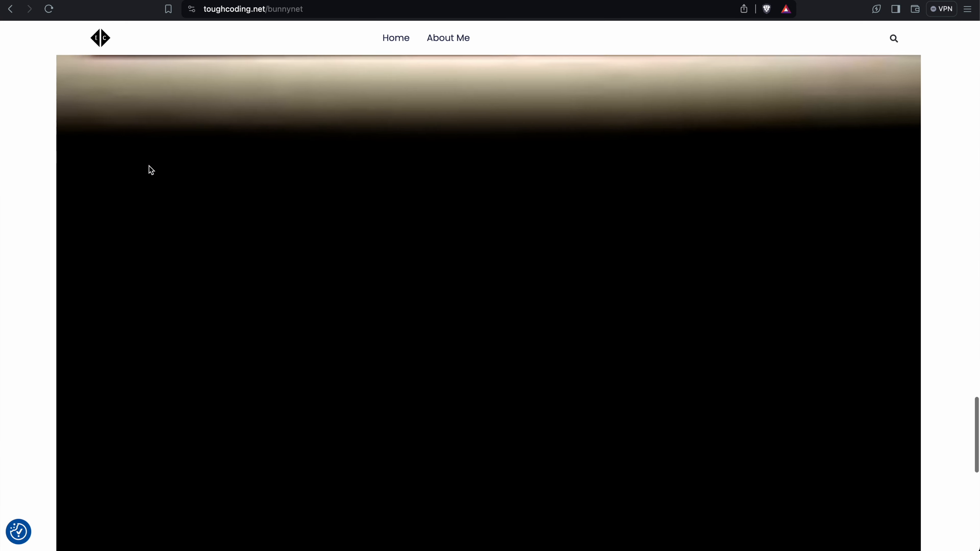
scroll(150, 170, "up", 10)
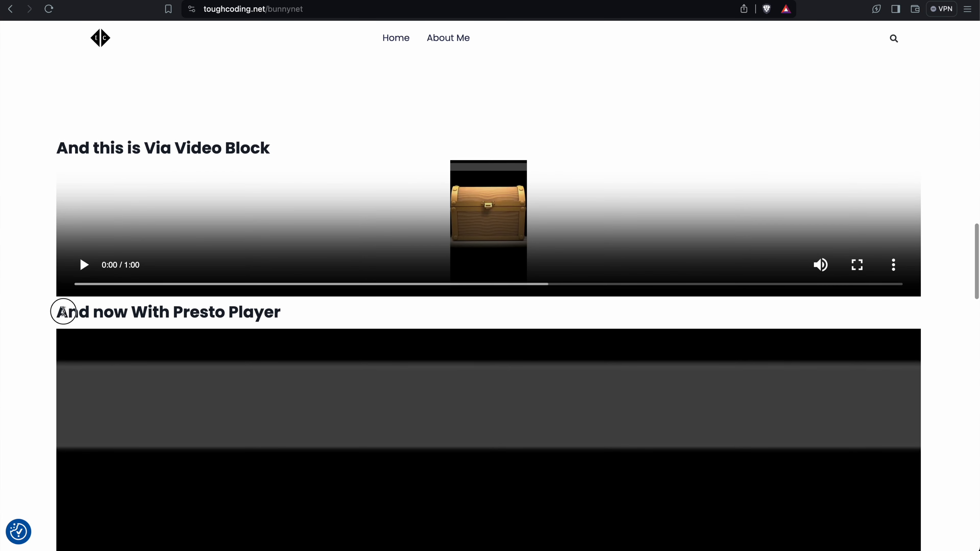
left_click_drag(63, 312, 258, 309)
left_click(259, 309)
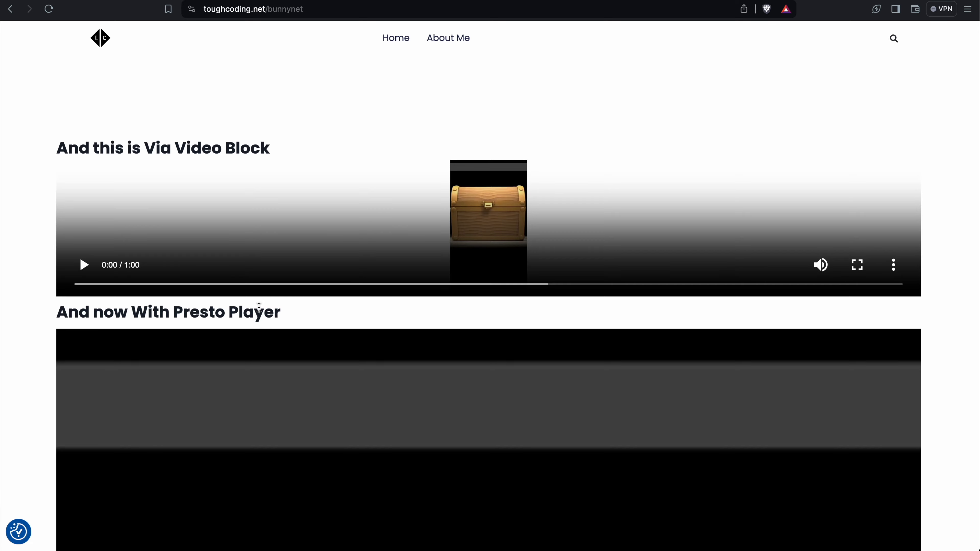
scroll(259, 310, "down", 10)
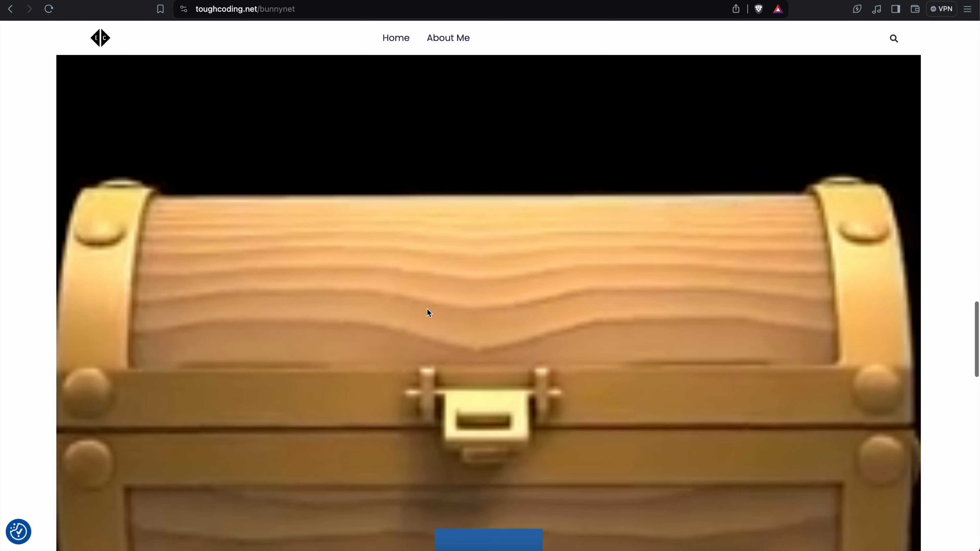
scroll(427, 310, "up", 5)
scroll(427, 313, "up", 2)
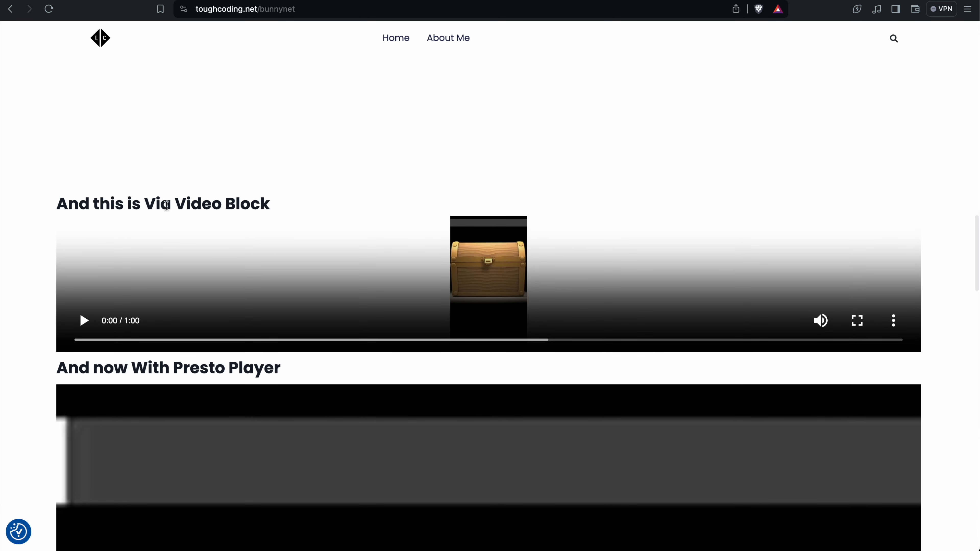
- Play the video under the Video Block heading briefly and check its context options for saving or copying
left_click_drag(176, 204, 255, 203)
left_click(89, 320)
left_click(89, 321)
right_click(267, 290)
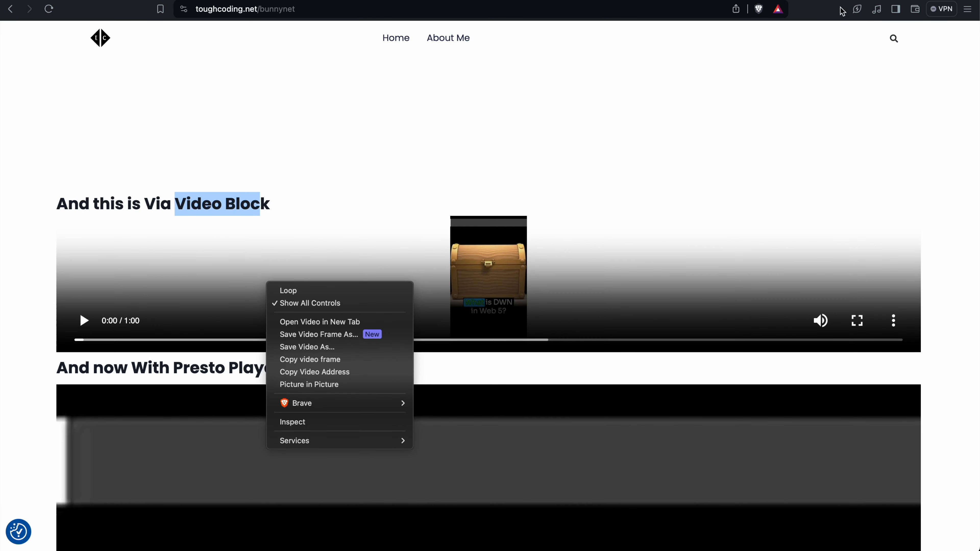
key("Escape")
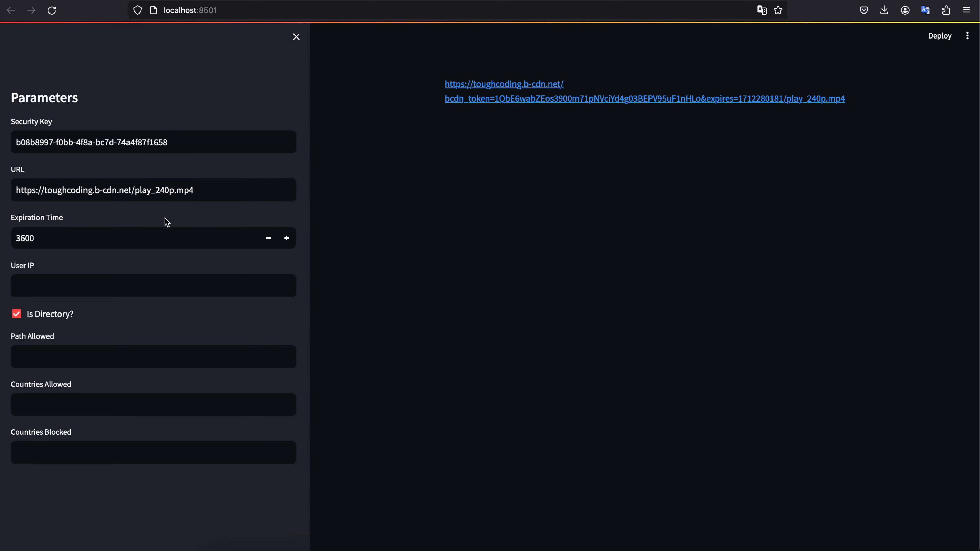
- Set the Expiration Time to 10 in the local signed-URL app
left_click_drag(12, 228, 61, 219)
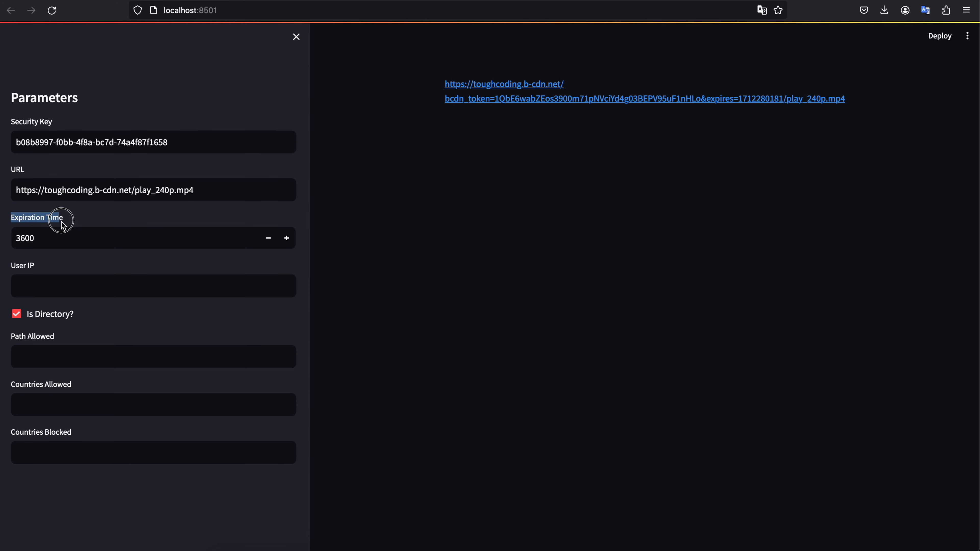
double_click(45, 234)
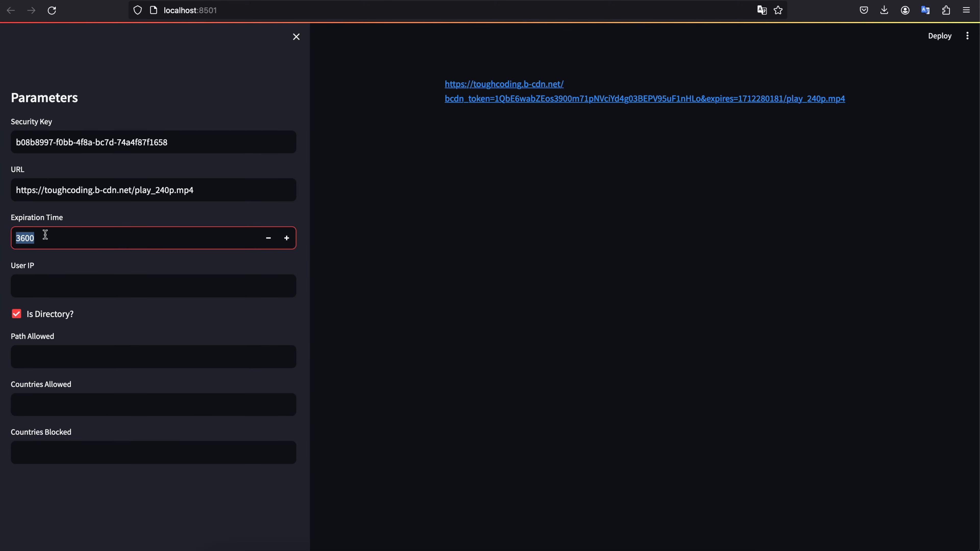
type("10")
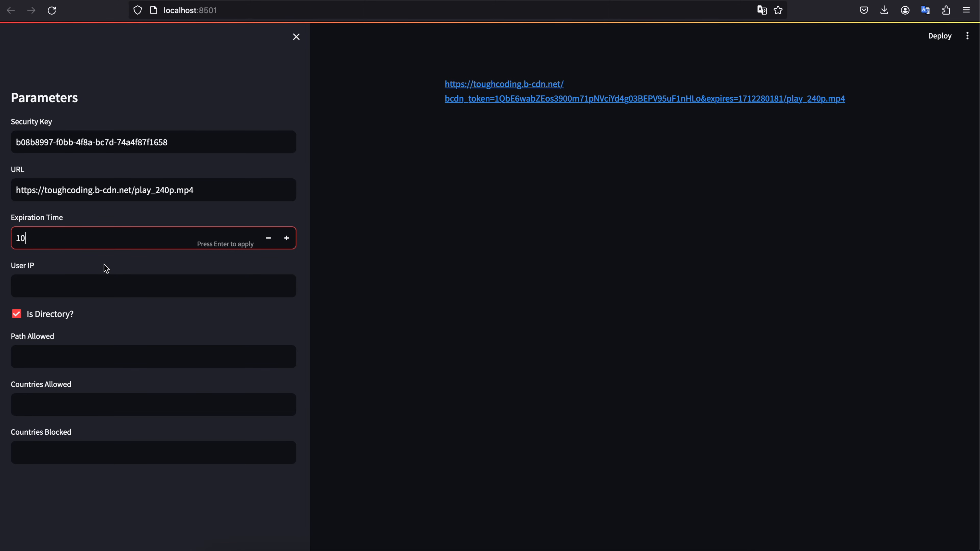
key("Return")
- Open the newly generated signed link, pause the video and reload the page to test the link's expiry
left_click(546, 100)
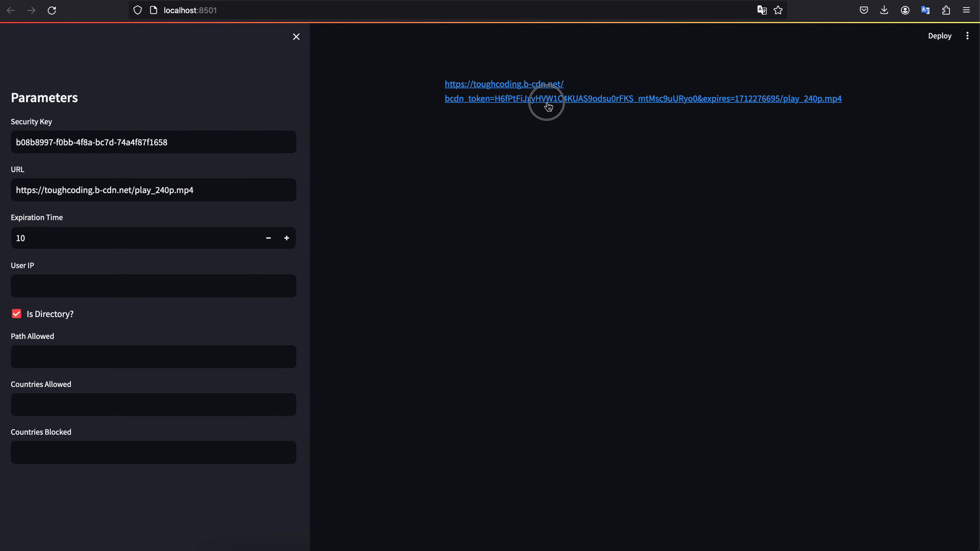
left_click(431, 228)
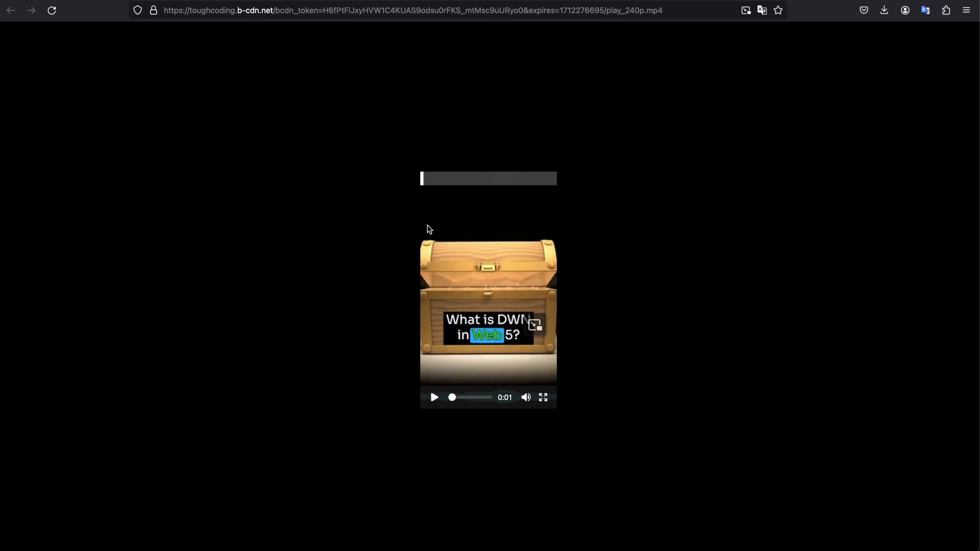
left_click(52, 16)
left_click(52, 16)
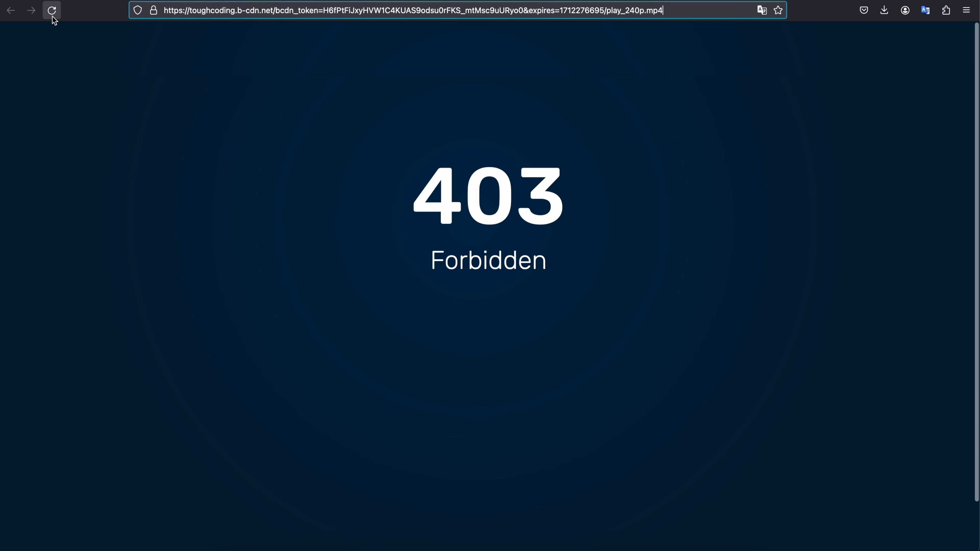
- Switch to the toughcoding.net/bunnynet page in Brave and check the saving options offered for the Video Block video
left_click(396, 196)
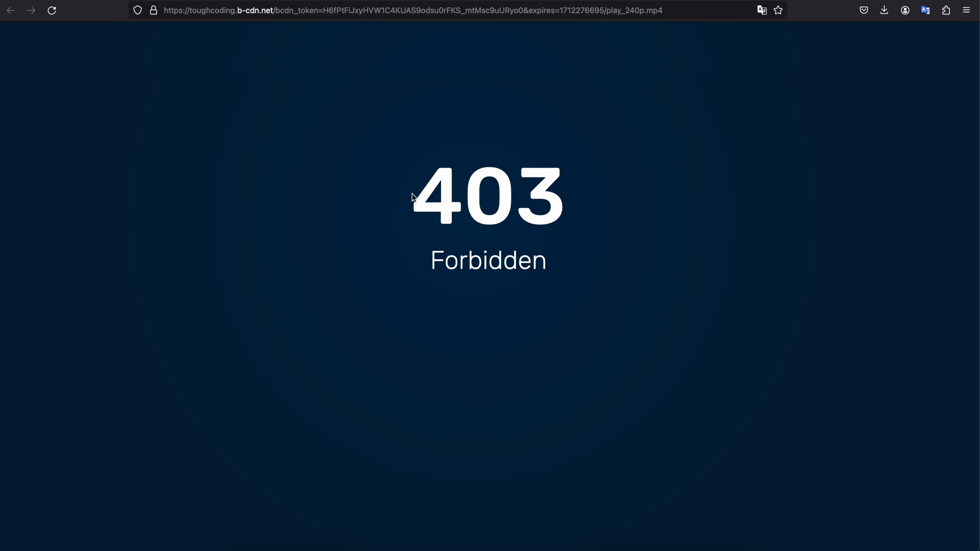
left_click(825, 0)
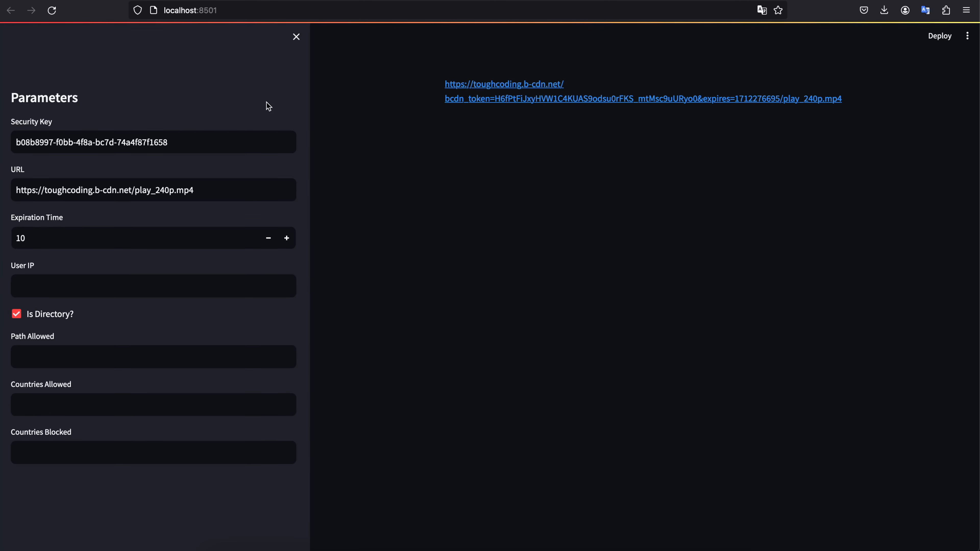
left_click(475, 541)
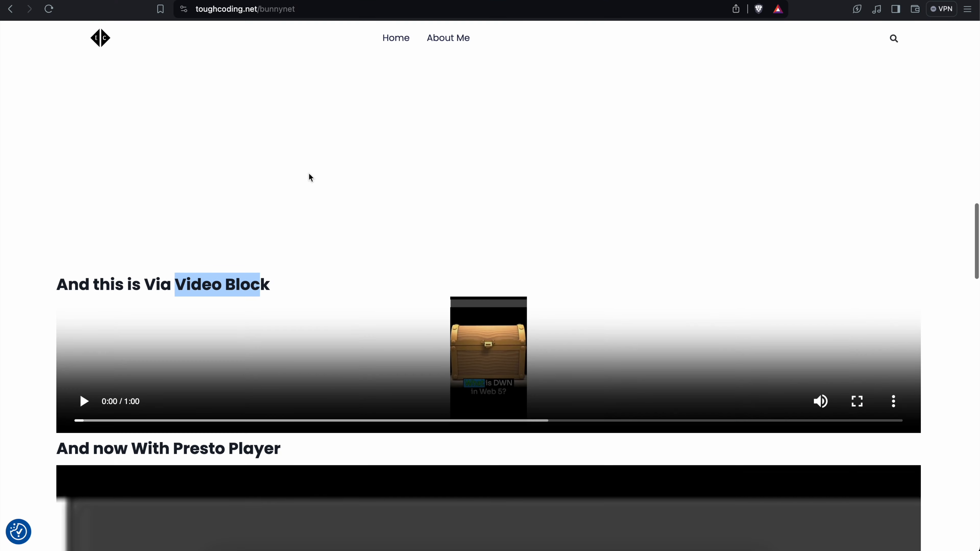
left_click(162, 290)
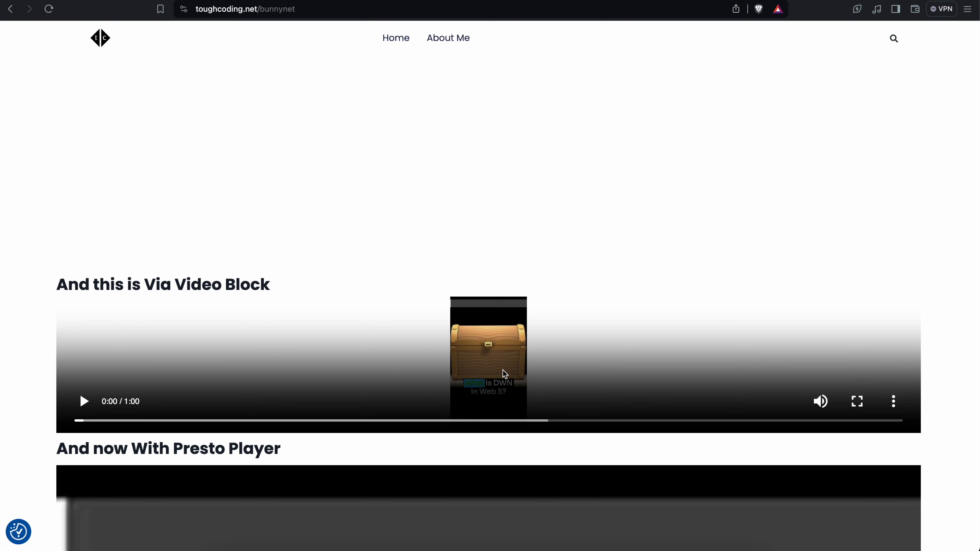
right_click(433, 292)
right_click(386, 340)
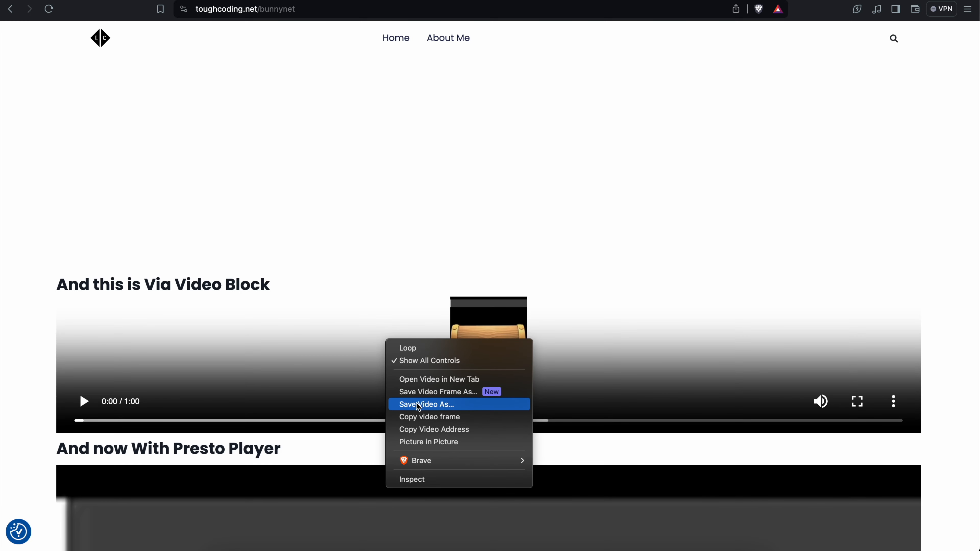
left_click(322, 440)
- Inspect the Presto Player embed in the developer tools to find the signed video address in its source
scroll(317, 448, "down", 4)
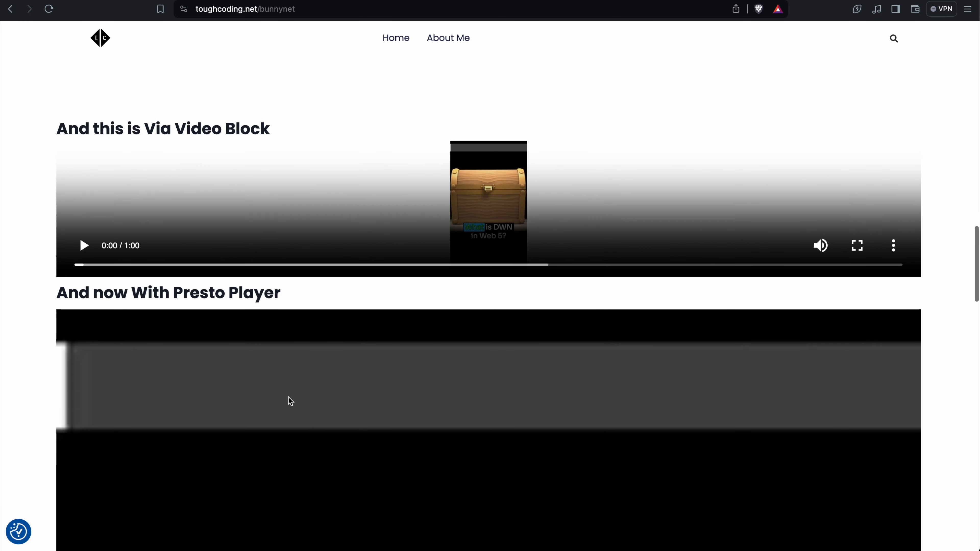
scroll(219, 300, "down", 3)
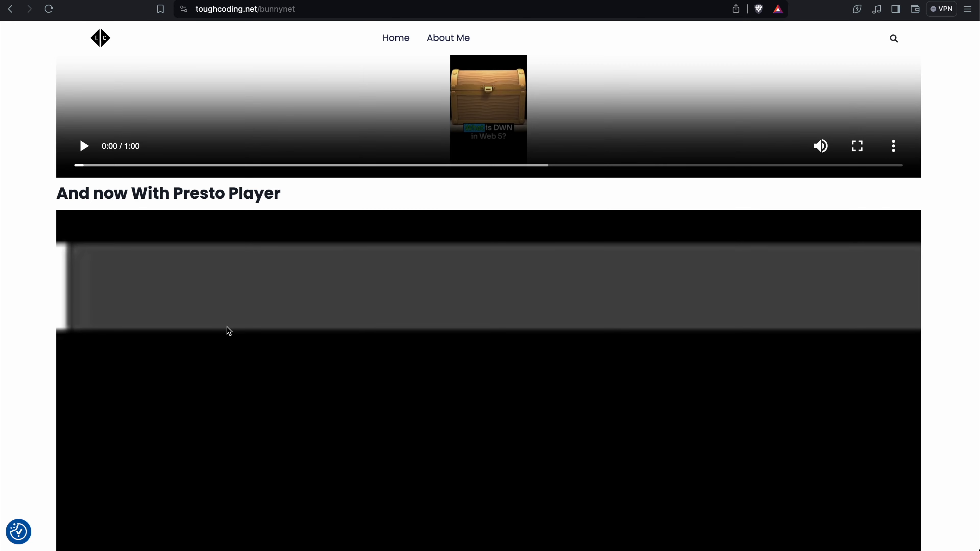
key("alt+super+i")
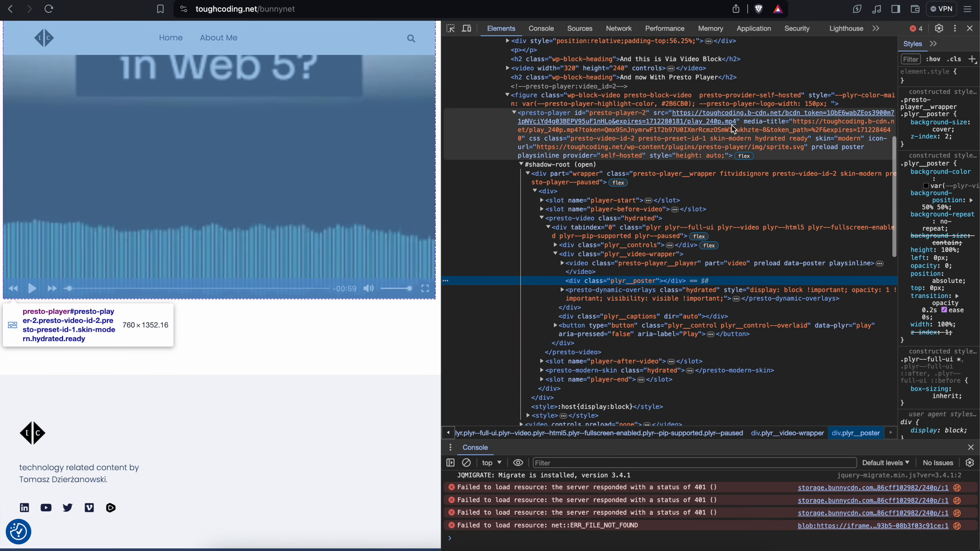
left_click(672, 118)
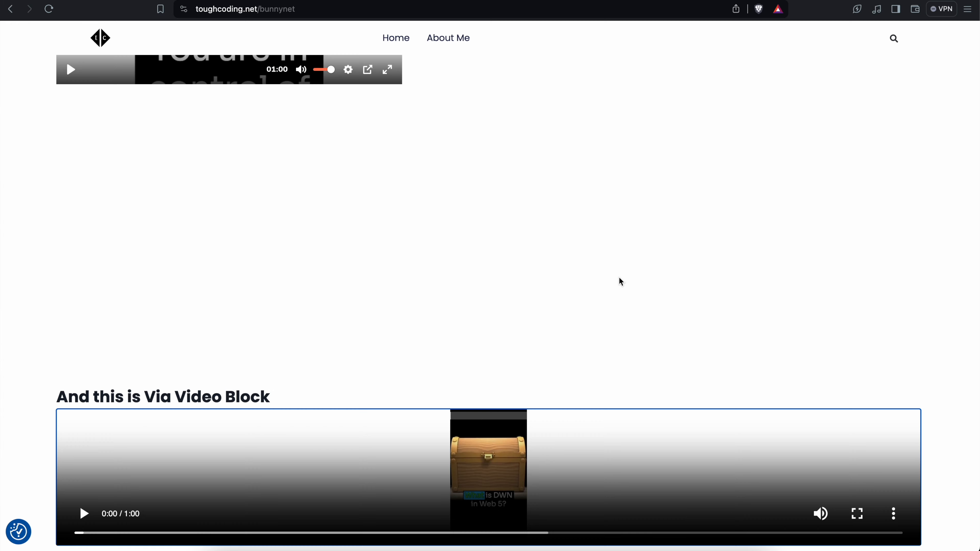
scroll(618, 276, "down", 5)
scroll(619, 277, "down", 10)
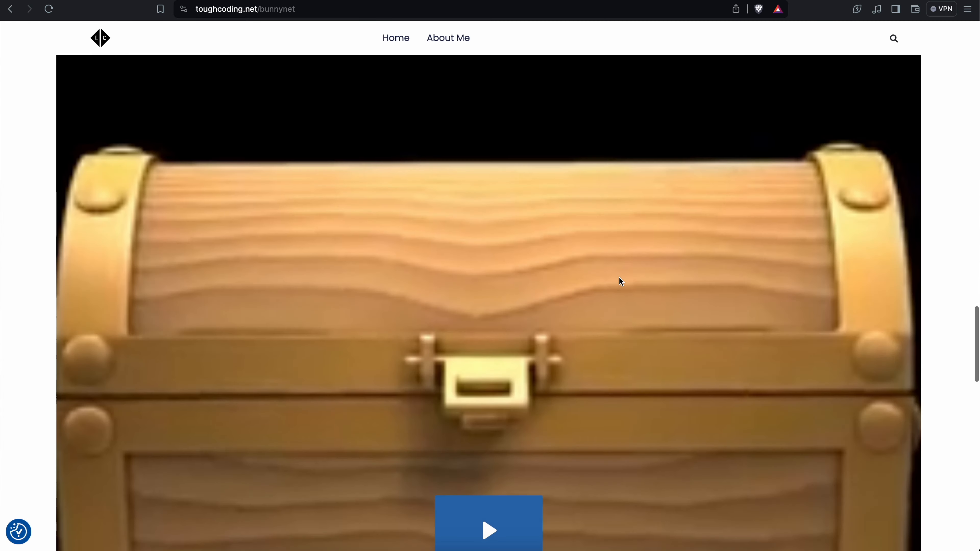
scroll(618, 271, "up", 12)
scroll(621, 276, "up", 3)
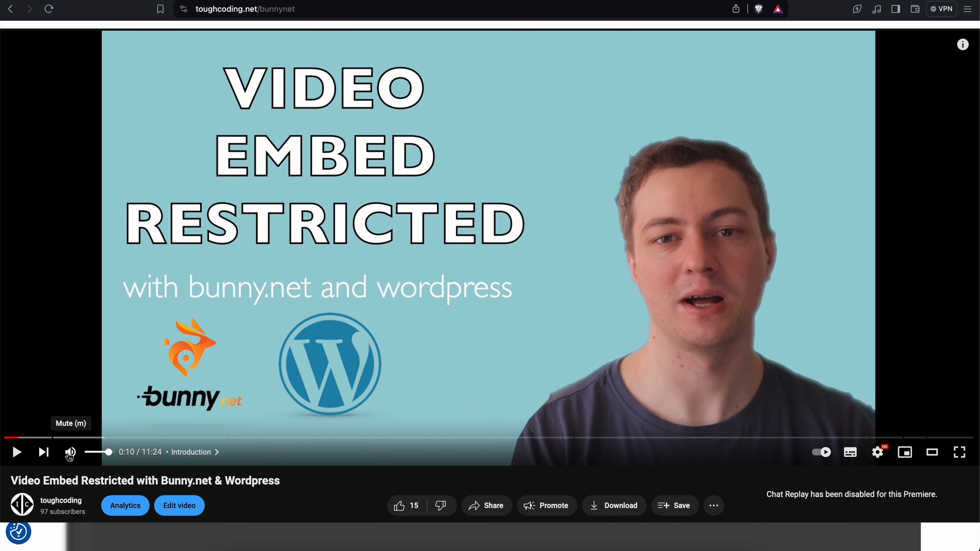
- Play the YouTube video "Video Embed Restricted with Bunny.net & Wordpress" muted, skipping ahead to about 0:50, 3:44 and 5:34
left_click(70, 453)
left_click(16, 452)
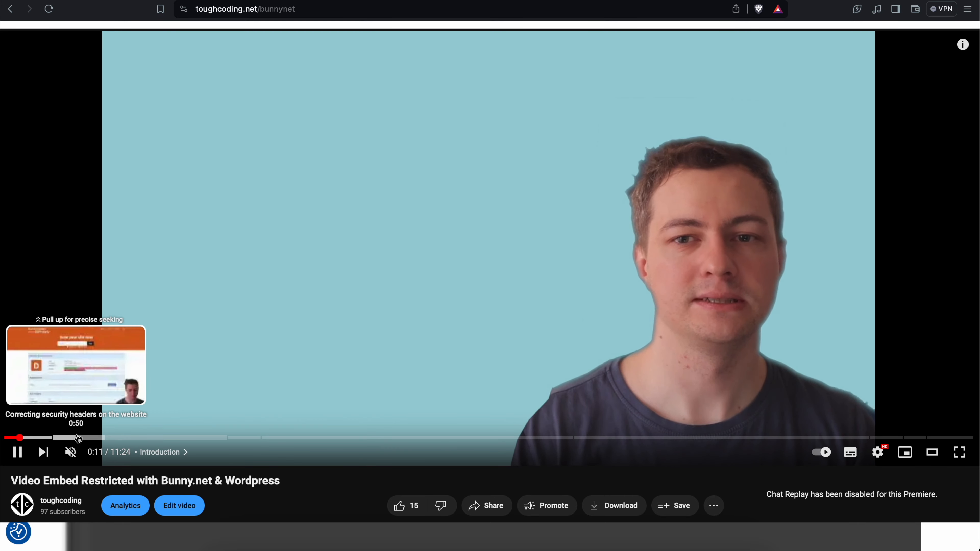
left_click(79, 439)
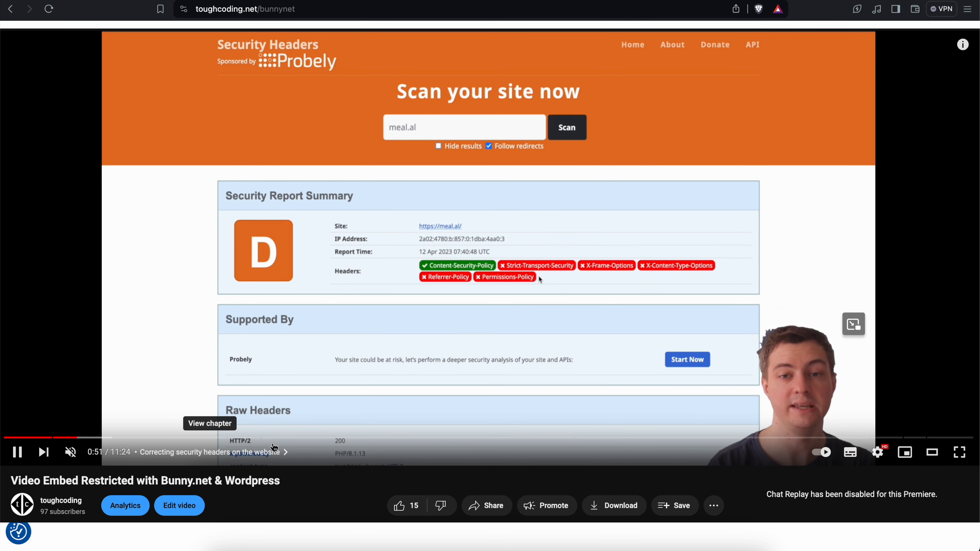
left_click(322, 439)
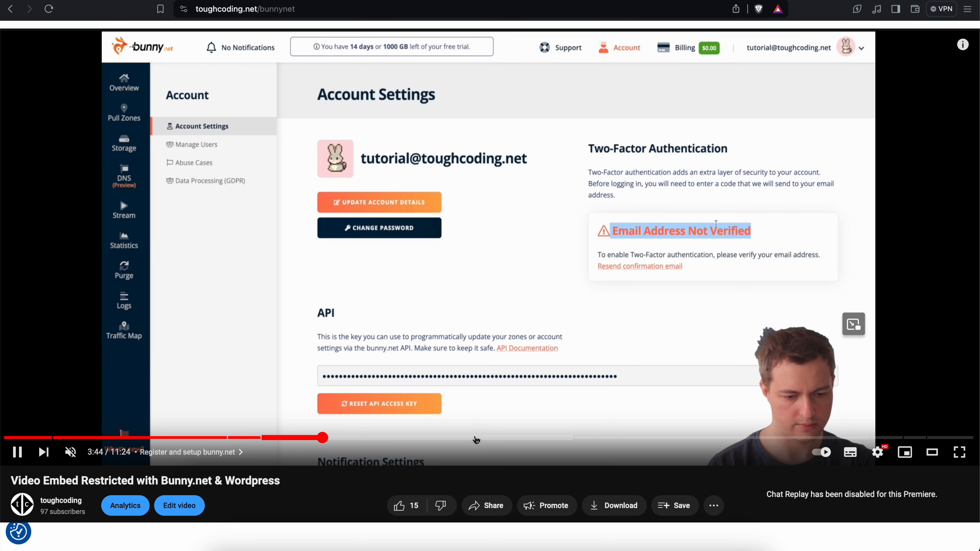
left_click(477, 438)
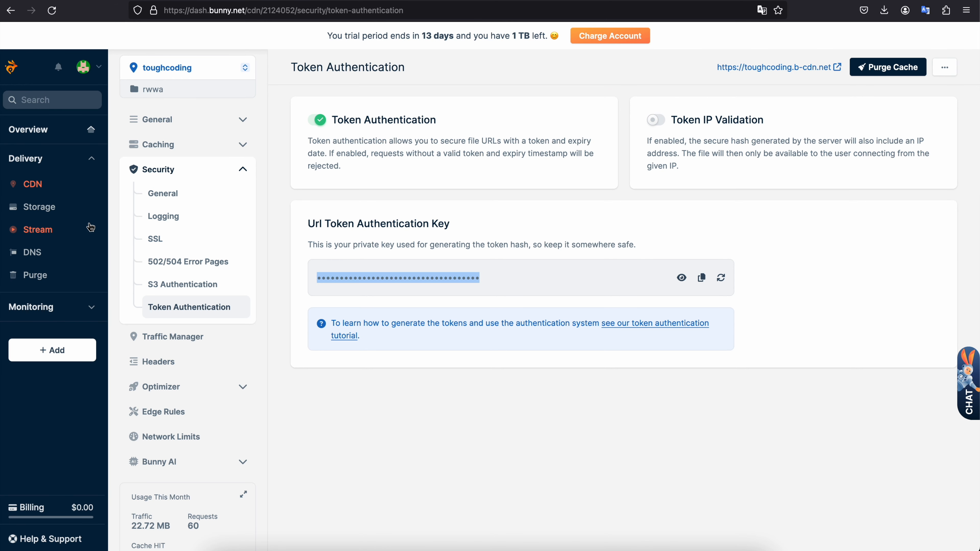
- Open the mp4 video library under Stream in the Bunny dashboard, declining the password update
left_click(54, 231)
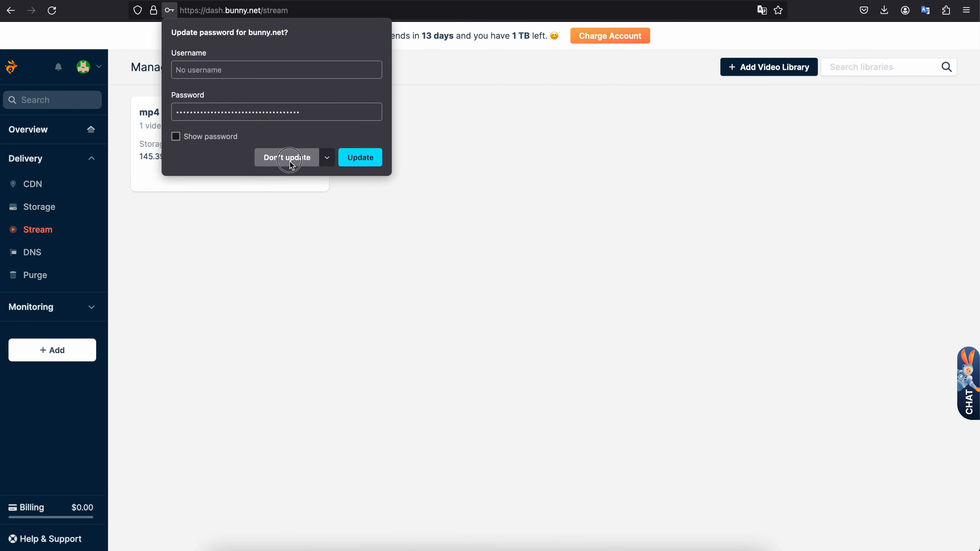
left_click(286, 158)
left_click(251, 158)
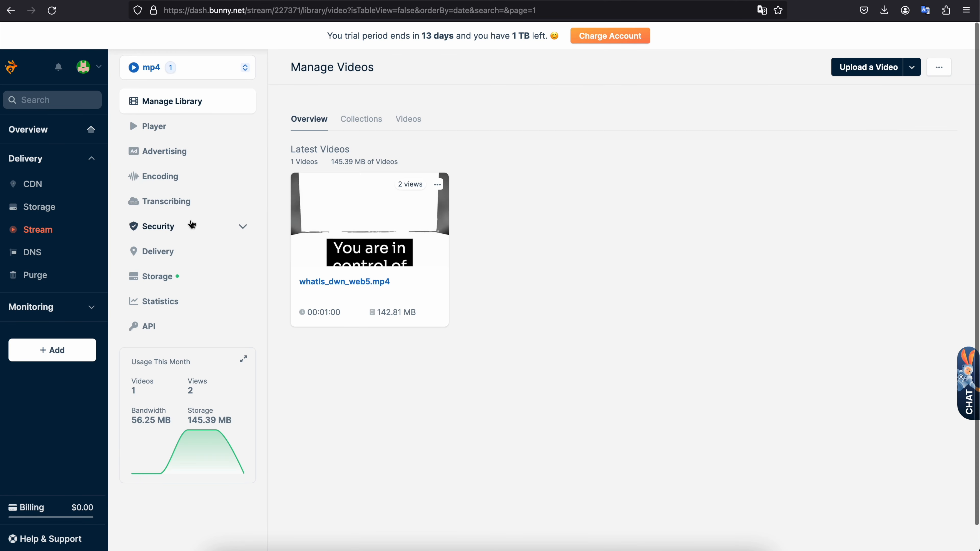
- Review the mp4 library's general security settings, including Allowed Domains and token authentication, and its DRM options
left_click(181, 228)
scroll(679, 193, "down", 2)
left_click_drag(648, 176, 713, 177)
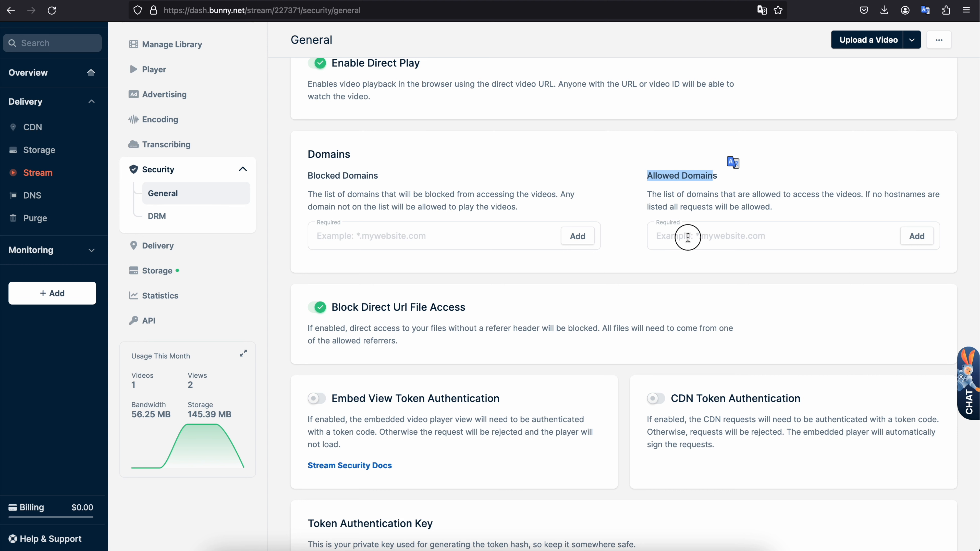
left_click(687, 236)
left_click(711, 205)
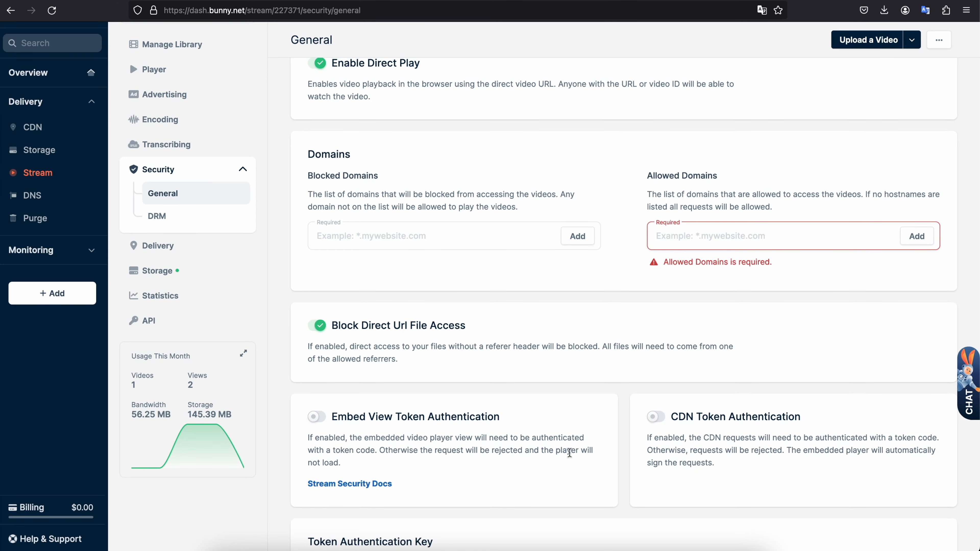
scroll(687, 363, "down", 3)
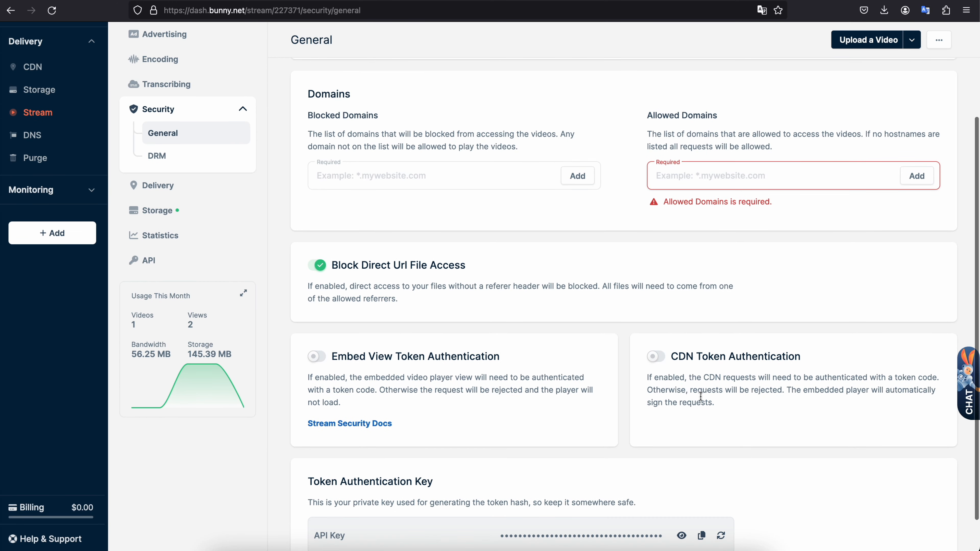
left_click(181, 157)
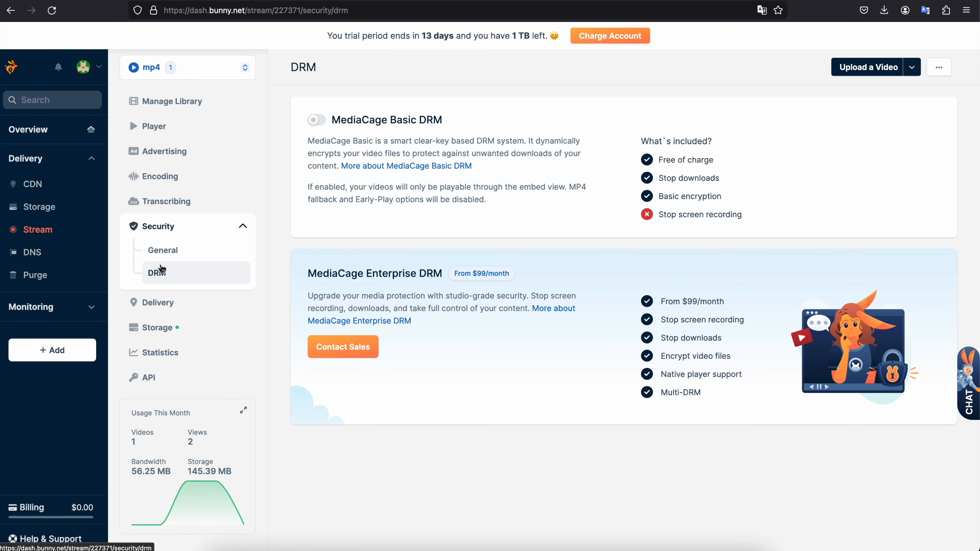
left_click(172, 257)
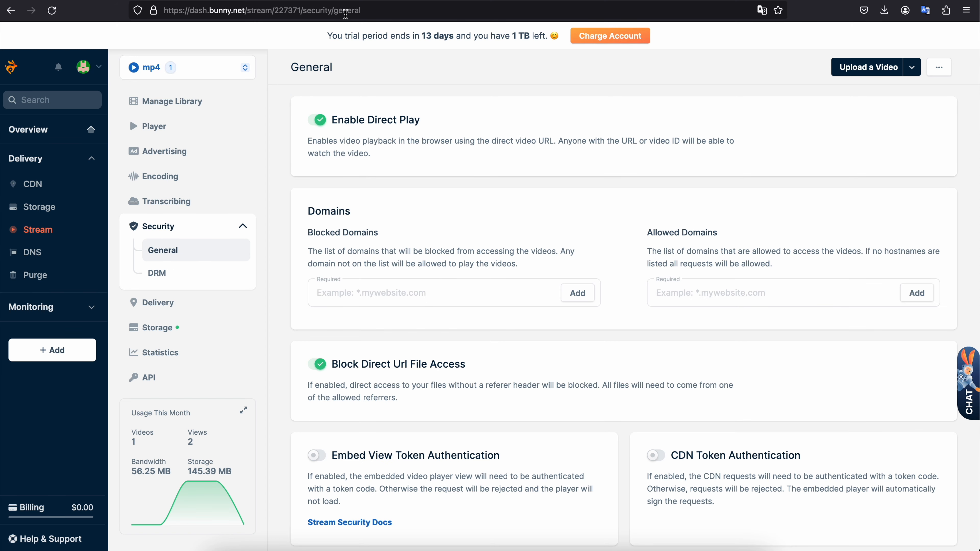
- Switch to the bunnynet page in the WordPress code editor and look over its embedded video blocks
left_click(352, 2)
scroll(325, 103, "up", 10)
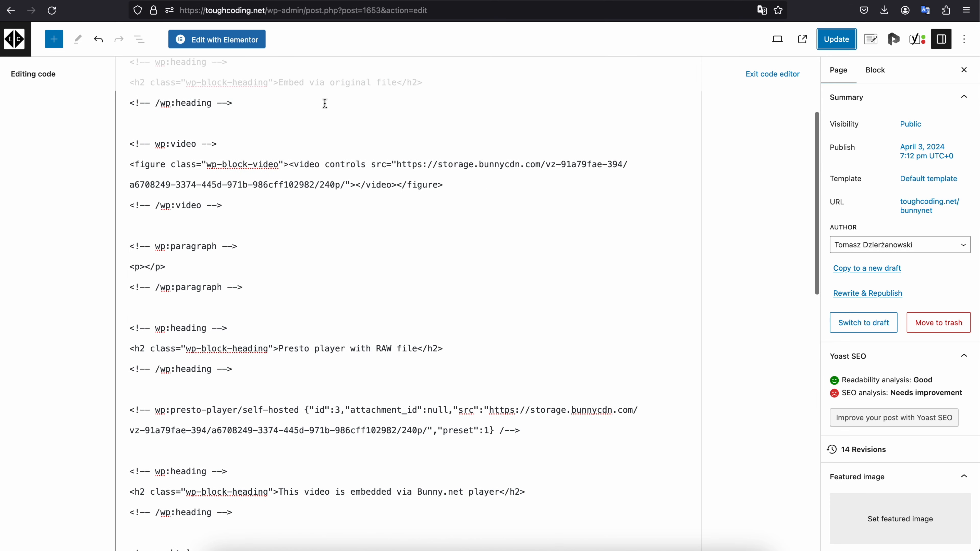
scroll(324, 104, "up", 4)
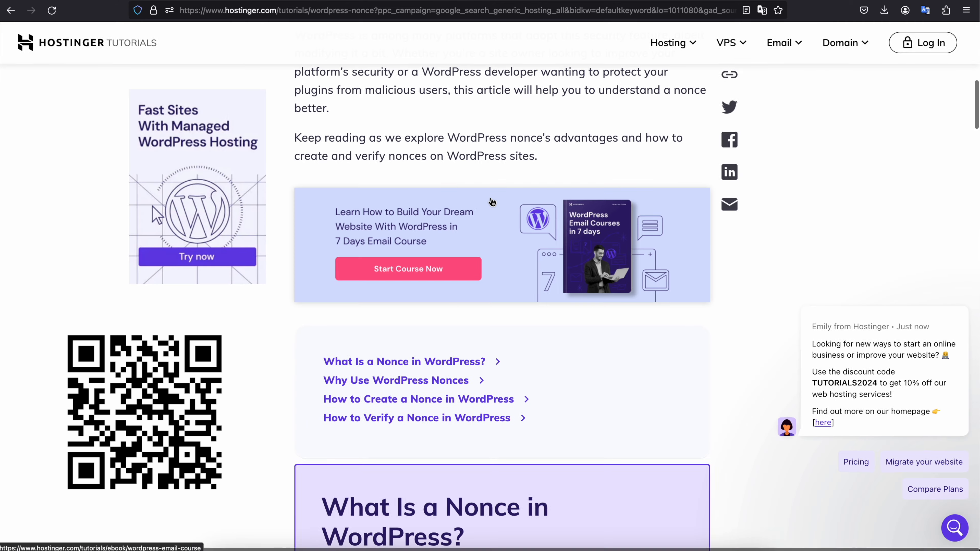
- Read the Hostinger tutorial on WordPress nonces, highlighting a passage of its text
scroll(491, 203, "down", 10)
left_click_drag(401, 209, 619, 212)
left_click(619, 212)
scroll(619, 213, "down", 3)
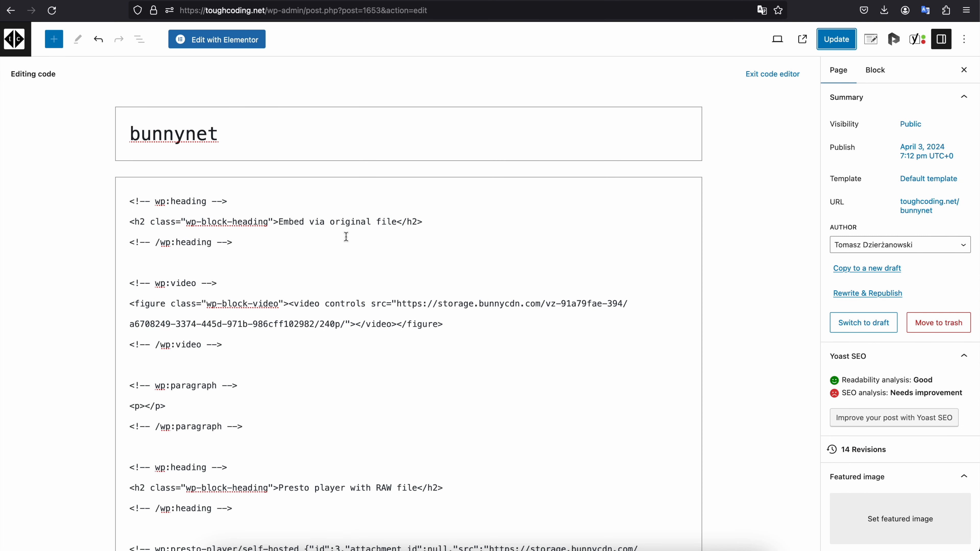
- Examine the bunnynet page code down to the signed Video Block and Presto Player sources
scroll(346, 236, "down", 8)
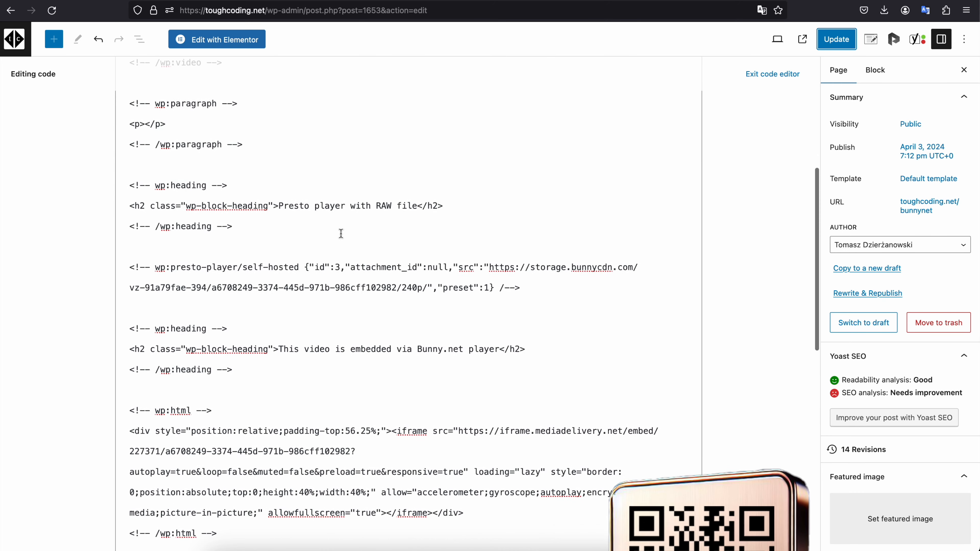
scroll(244, 159, "up", 8)
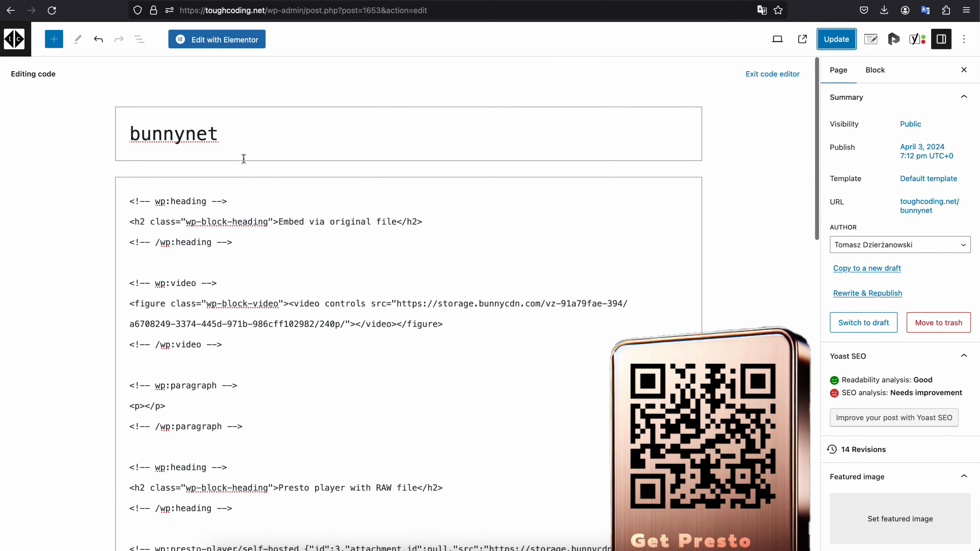
scroll(229, 256, "down", 20)
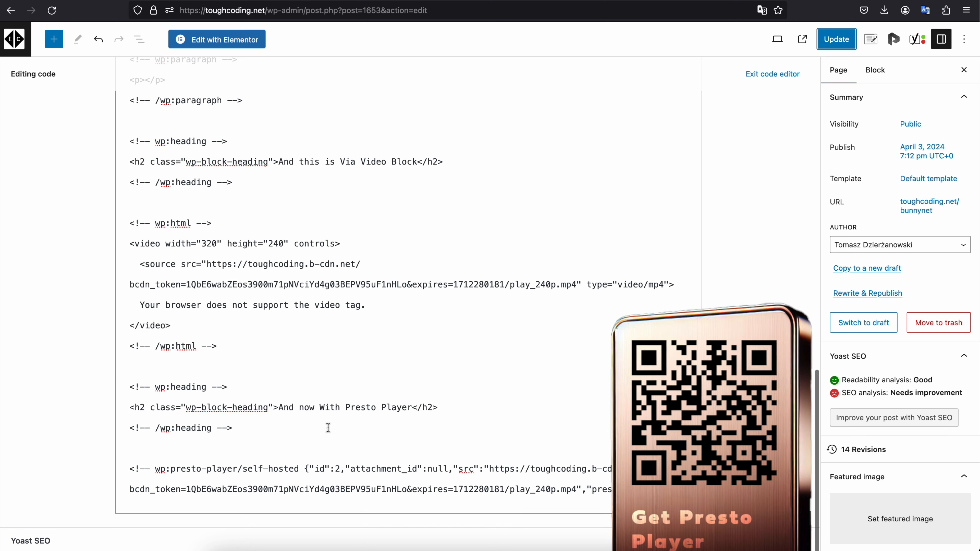
scroll(391, 293, "up", 20)
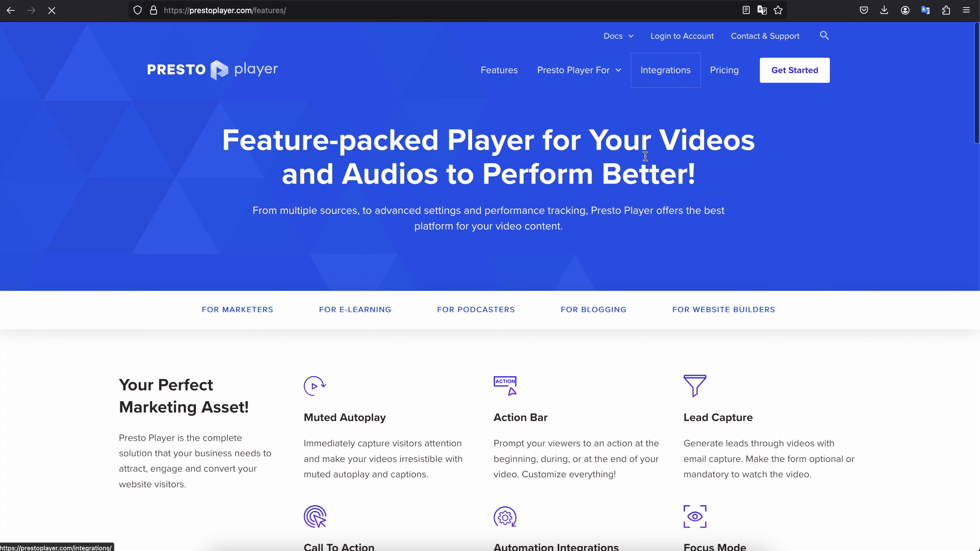
- Look through the Video Sources on the Presto Player integrations page and highlight the Bunny.net description
left_click(602, 69)
scroll(633, 189, "down", 6)
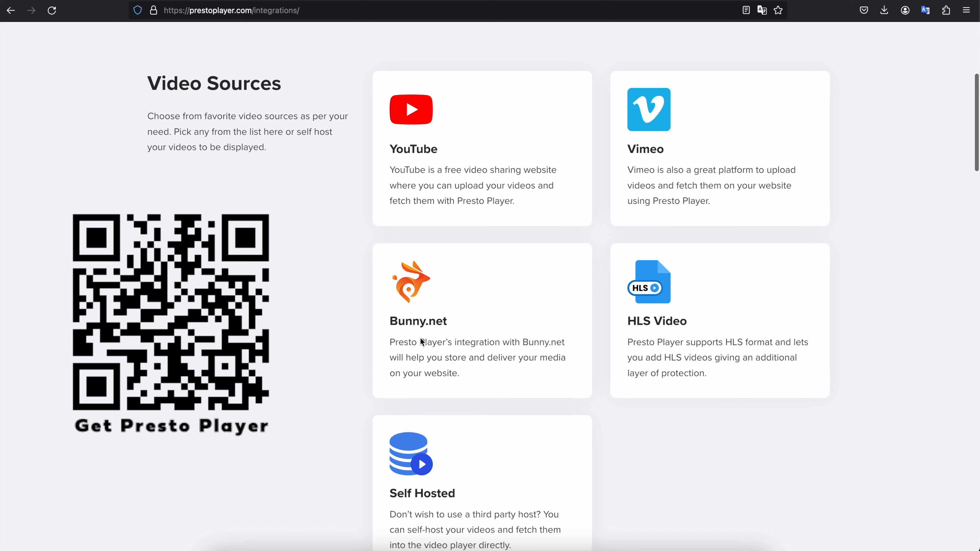
left_click_drag(394, 337, 455, 376)
left_click(455, 377)
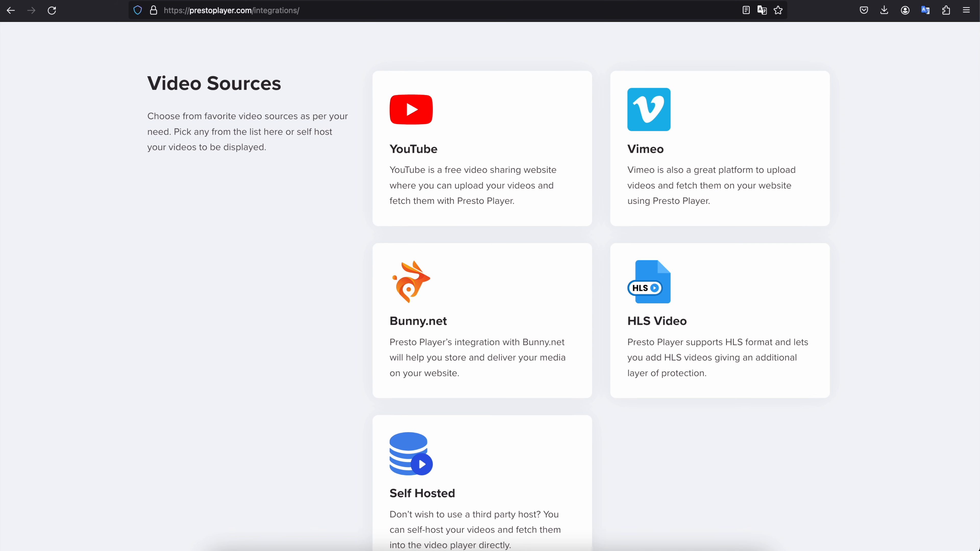
scroll(604, 271, "down", 10)
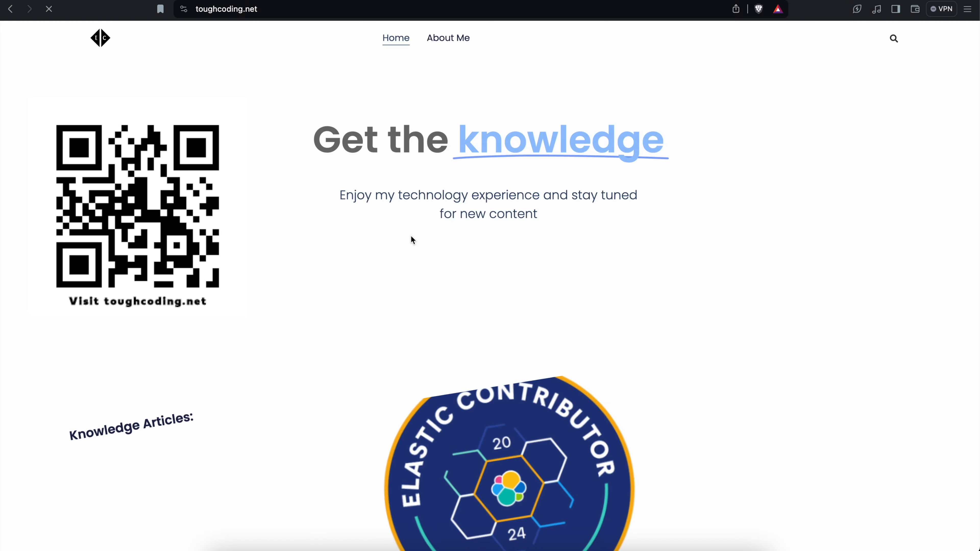
- Browse the Knowledge Articles on the toughcoding.net home page in Brave and return to its beginning
scroll(411, 240, "down", 8)
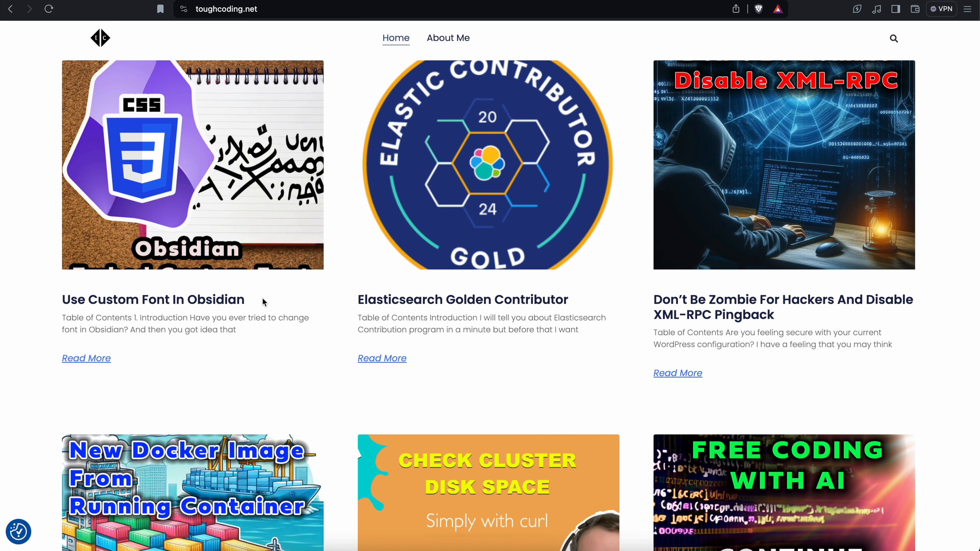
scroll(263, 299, "down", 6)
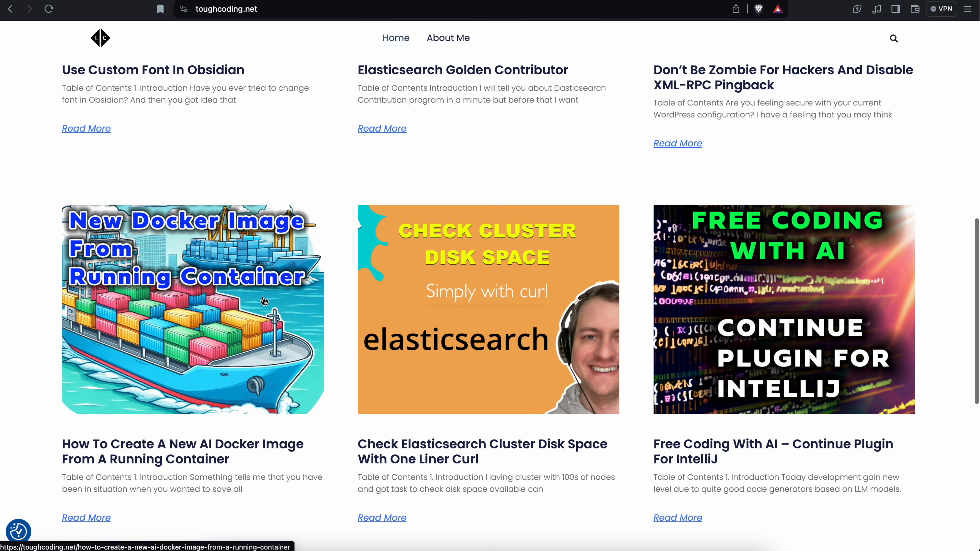
scroll(264, 301, "down", 10)
scroll(263, 303, "up", 20)
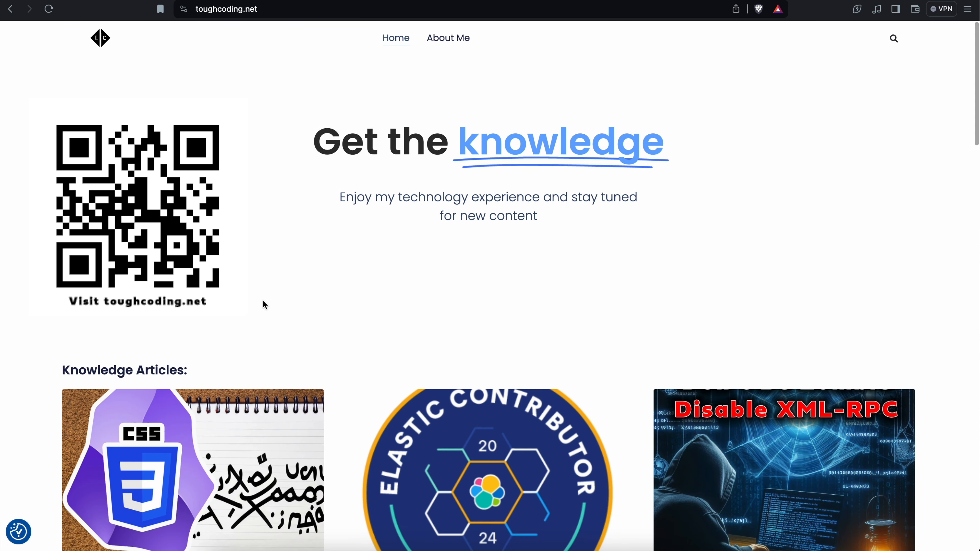